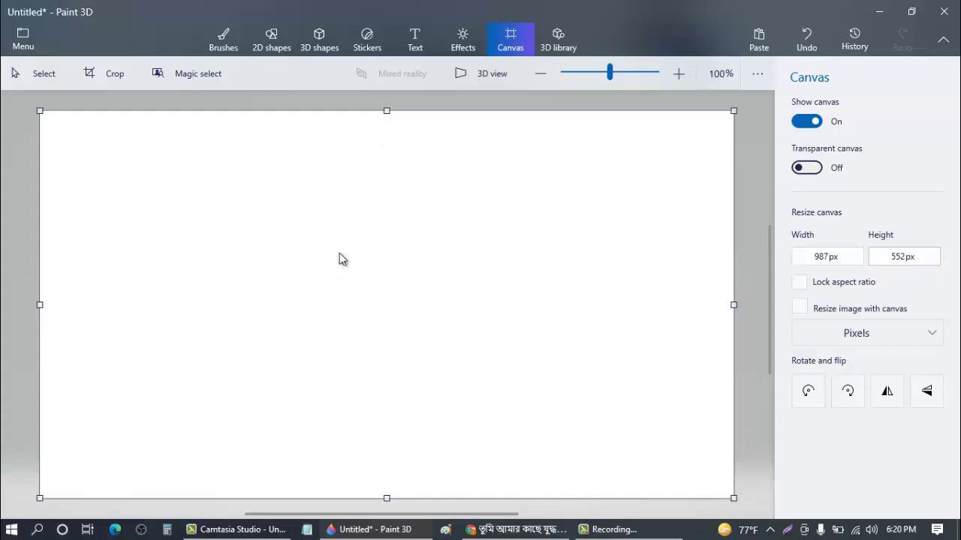
Step: Set up the Spray can brush with 300 px thickness and 65% opacity
{"action": "left_click", "coordinate": [223, 39]}
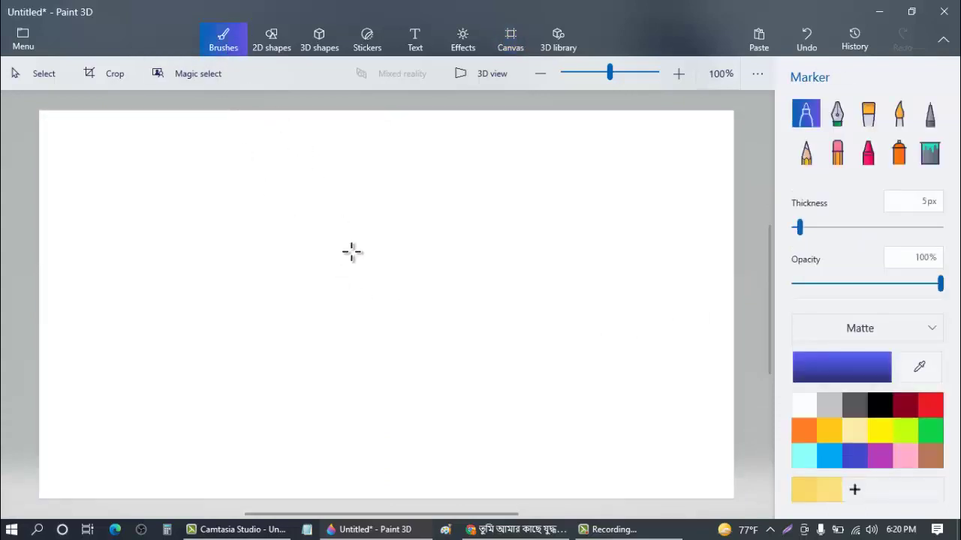
{"action": "left_click", "coordinate": [898, 152]}
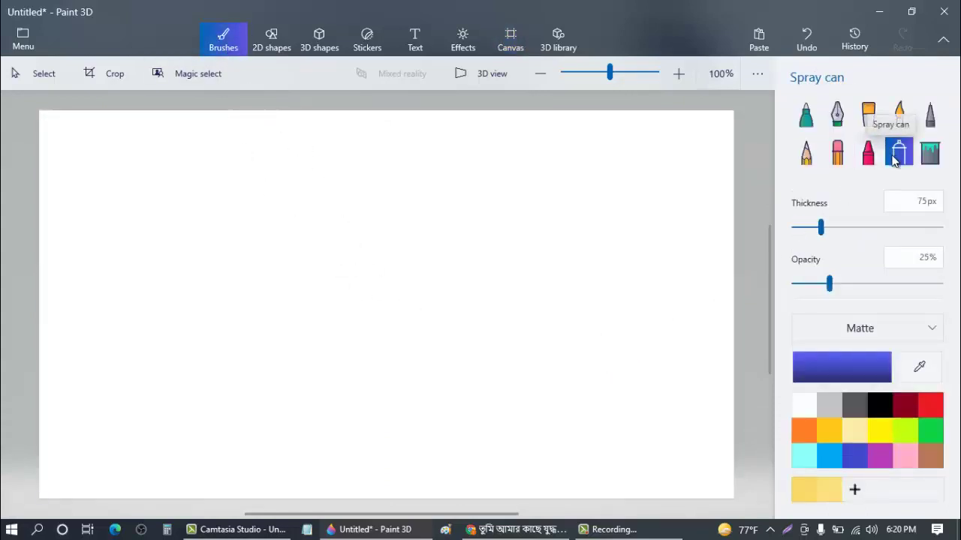
{"action": "left_click", "coordinate": [862, 227]}
{"action": "left_click_drag", "start_coordinate": [935, 243], "coordinate": [953, 253]}
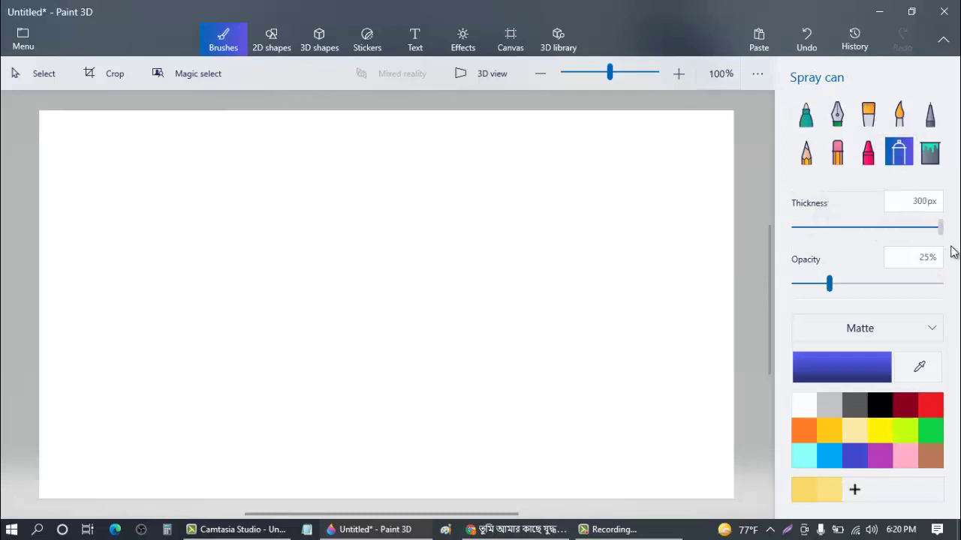
{"action": "left_click", "coordinate": [864, 285]}
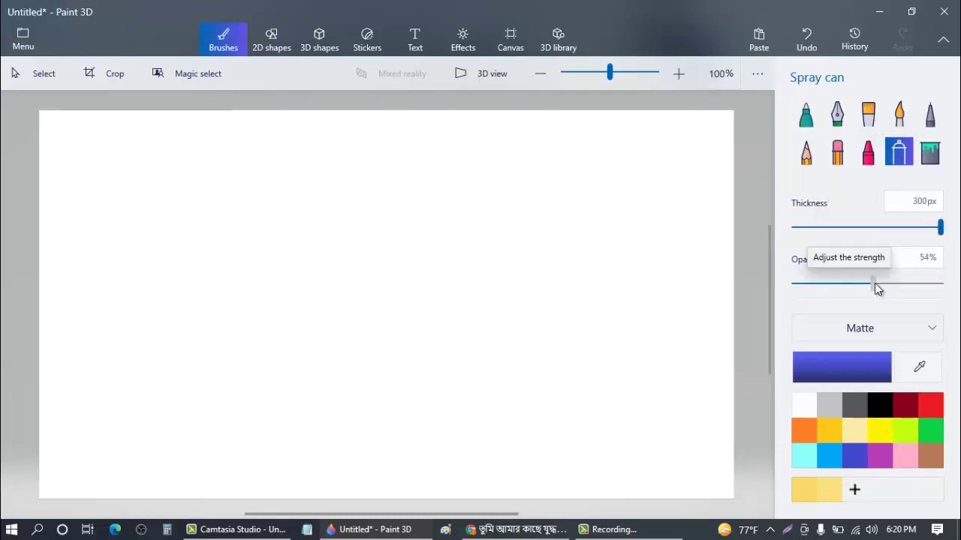
{"action": "left_click_drag", "start_coordinate": [876, 289], "coordinate": [890, 303]}
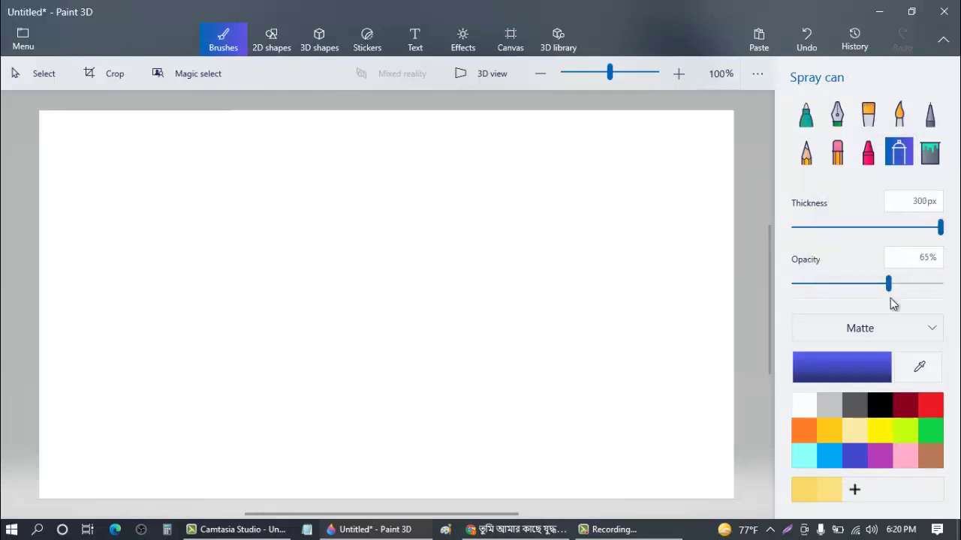
Step: Spray the whole canvas with the custom dark pink color e24074 in broad, uneven strokes
{"action": "left_click", "coordinate": [909, 461]}
{"action": "left_click", "coordinate": [840, 366]}
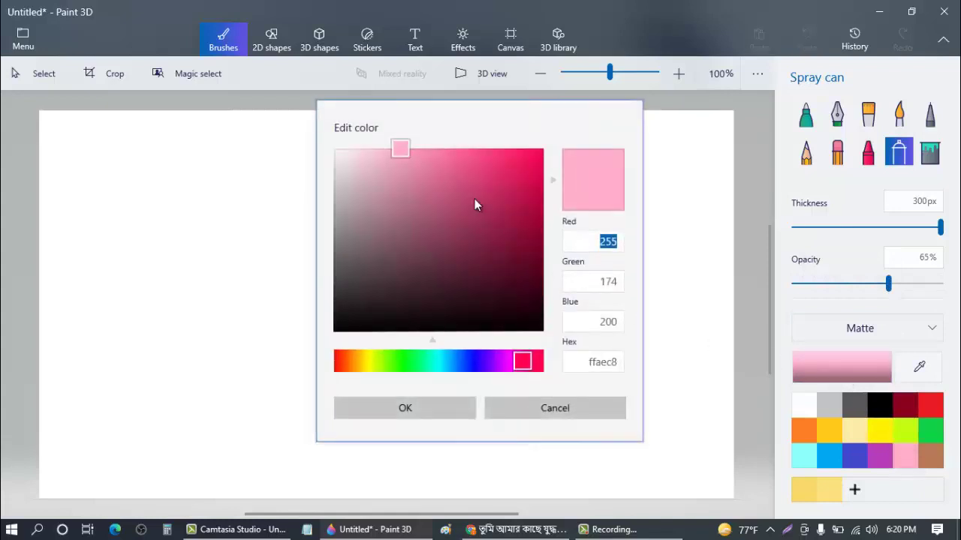
{"action": "left_click_drag", "start_coordinate": [488, 181], "coordinate": [484, 170]}
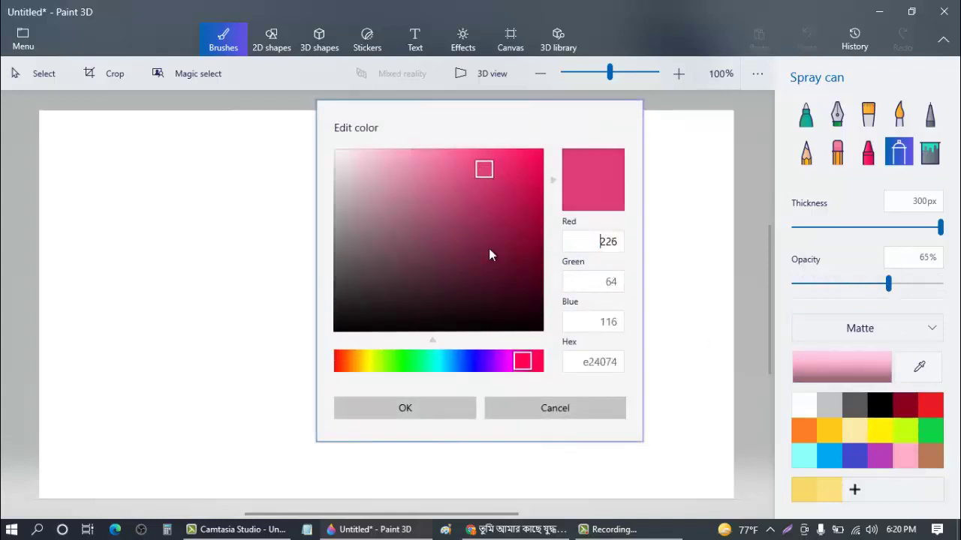
{"action": "left_click", "coordinate": [435, 411]}
{"action": "mouse_move", "coordinate": [248, 161]}
{"action": "left_mouse_down"}
{"action": "mouse_move", "coordinate": [244, 136]}
{"action": "mouse_move", "coordinate": [68, 133]}
{"action": "mouse_move", "coordinate": [565, 109]}
{"action": "mouse_move", "coordinate": [744, 116]}
{"action": "mouse_move", "coordinate": [252, 147]}
{"action": "mouse_move", "coordinate": [15, 213]}
{"action": "mouse_move", "coordinate": [320, 244]}
{"action": "mouse_move", "coordinate": [721, 256]}
{"action": "mouse_move", "coordinate": [553, 319]}
{"action": "mouse_move", "coordinate": [101, 337]}
{"action": "mouse_move", "coordinate": [236, 395]}
{"action": "mouse_move", "coordinate": [681, 412]}
{"action": "mouse_move", "coordinate": [420, 470]}
{"action": "mouse_move", "coordinate": [9, 473]}
{"action": "mouse_move", "coordinate": [206, 485]}
{"action": "mouse_move", "coordinate": [792, 487]}
{"action": "left_mouse_up"}
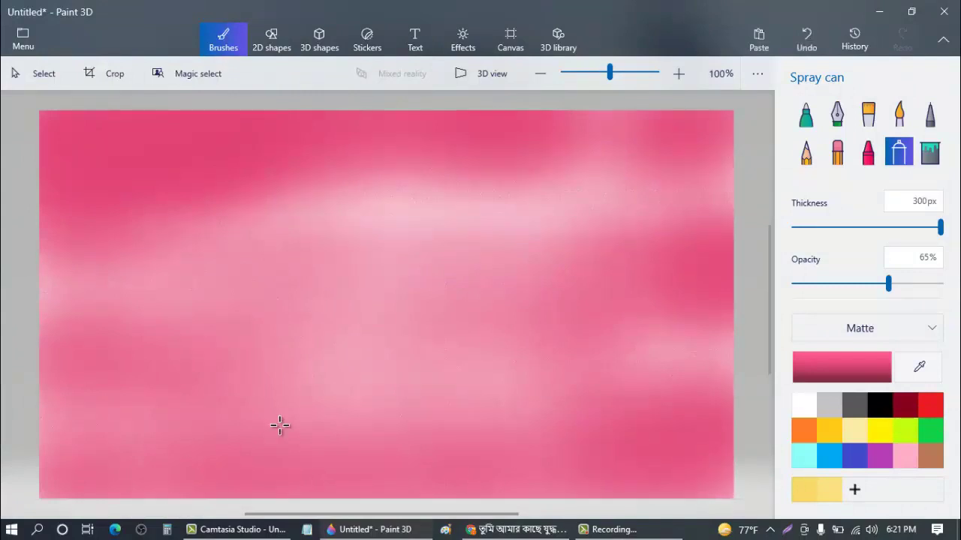
{"action": "mouse_move", "coordinate": [604, 291]}
{"action": "left_mouse_down"}
{"action": "mouse_move", "coordinate": [298, 128]}
{"action": "mouse_move", "coordinate": [511, 237]}
{"action": "left_mouse_up"}
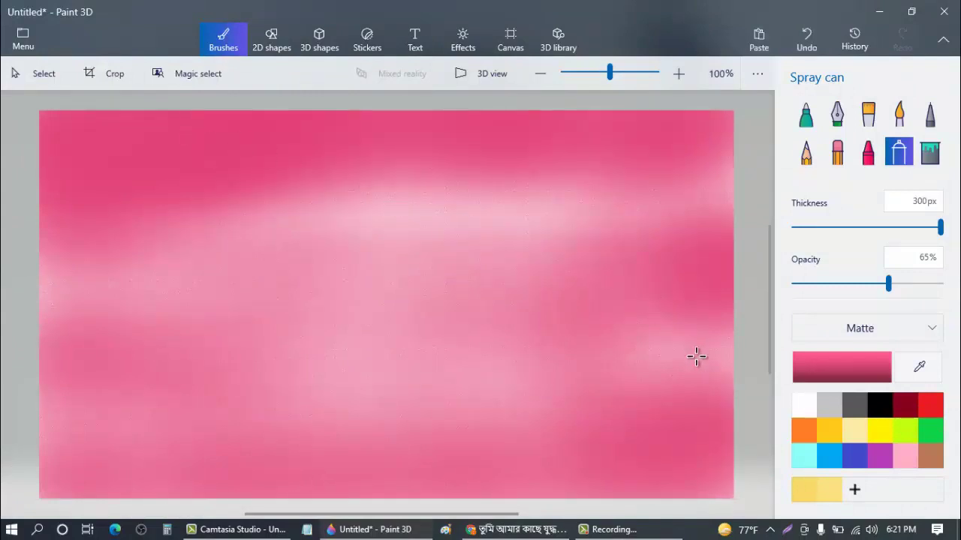
Step: Soften the pink background by spraying the palette's light pink across the canvas at 17% opacity
{"action": "left_click", "coordinate": [904, 460]}
{"action": "left_click_drag", "start_coordinate": [888, 283], "coordinate": [817, 283]}
{"action": "mouse_move", "coordinate": [731, 241]}
{"action": "left_mouse_down"}
{"action": "mouse_move", "coordinate": [713, 189]}
{"action": "mouse_move", "coordinate": [453, 232]}
{"action": "mouse_move", "coordinate": [192, 195]}
{"action": "mouse_move", "coordinate": [13, 315]}
{"action": "mouse_move", "coordinate": [178, 70]}
{"action": "mouse_move", "coordinate": [488, 142]}
{"action": "mouse_move", "coordinate": [451, 288]}
{"action": "mouse_move", "coordinate": [193, 350]}
{"action": "mouse_move", "coordinate": [356, 363]}
{"action": "mouse_move", "coordinate": [643, 433]}
{"action": "mouse_move", "coordinate": [464, 320]}
{"action": "mouse_move", "coordinate": [613, 439]}
{"action": "left_mouse_up"}
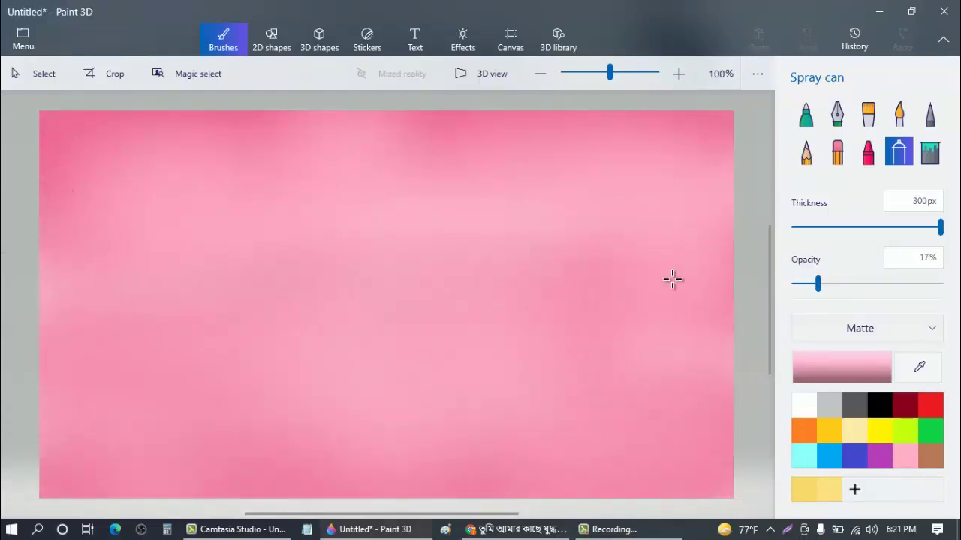
{"action": "mouse_move", "coordinate": [672, 279]}
{"action": "left_mouse_down"}
{"action": "mouse_move", "coordinate": [580, 247]}
{"action": "mouse_move", "coordinate": [598, 278]}
{"action": "mouse_move", "coordinate": [284, 283]}
{"action": "mouse_move", "coordinate": [111, 325]}
{"action": "mouse_move", "coordinate": [245, 277]}
{"action": "left_mouse_up"}
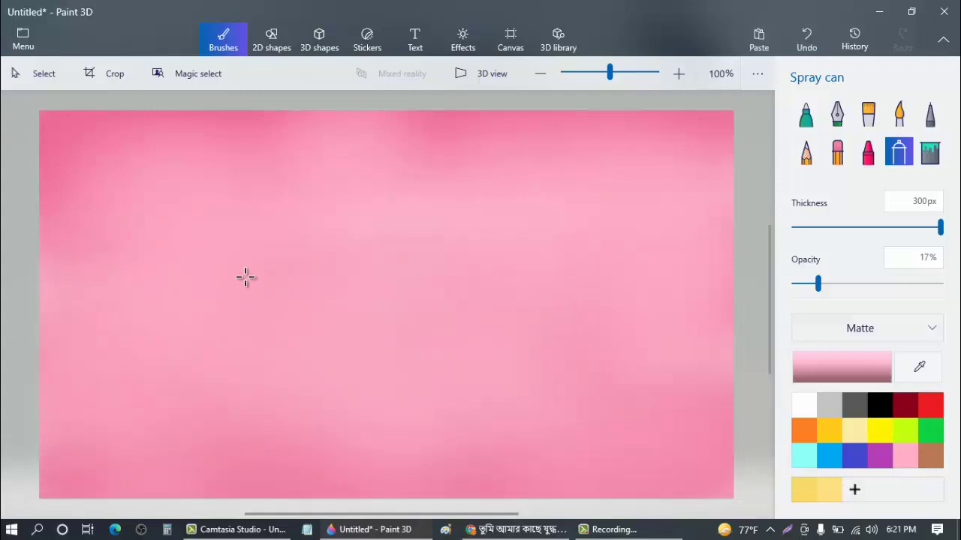
{"action": "mouse_move", "coordinate": [376, 135]}
{"action": "left_mouse_down"}
{"action": "mouse_move", "coordinate": [552, 134]}
{"action": "mouse_move", "coordinate": [235, 164]}
{"action": "mouse_move", "coordinate": [261, 135]}
{"action": "mouse_move", "coordinate": [73, 192]}
{"action": "mouse_move", "coordinate": [412, 155]}
{"action": "mouse_move", "coordinate": [569, 103]}
{"action": "mouse_move", "coordinate": [533, 169]}
{"action": "left_mouse_up"}
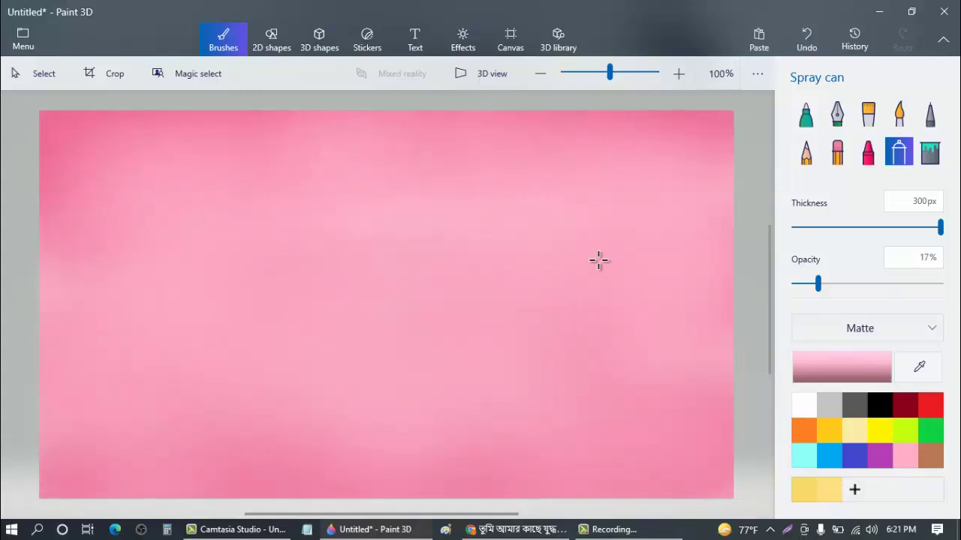
Step: Spray the medium pink ed608d around the canvas edges to shade them darker than the center
{"action": "left_click", "coordinate": [830, 378]}
{"action": "mouse_move", "coordinate": [390, 167]}
{"action": "left_mouse_down"}
{"action": "mouse_move", "coordinate": [375, 165]}
{"action": "mouse_move", "coordinate": [433, 180]}
{"action": "left_mouse_up"}
{"action": "left_click", "coordinate": [406, 408]}
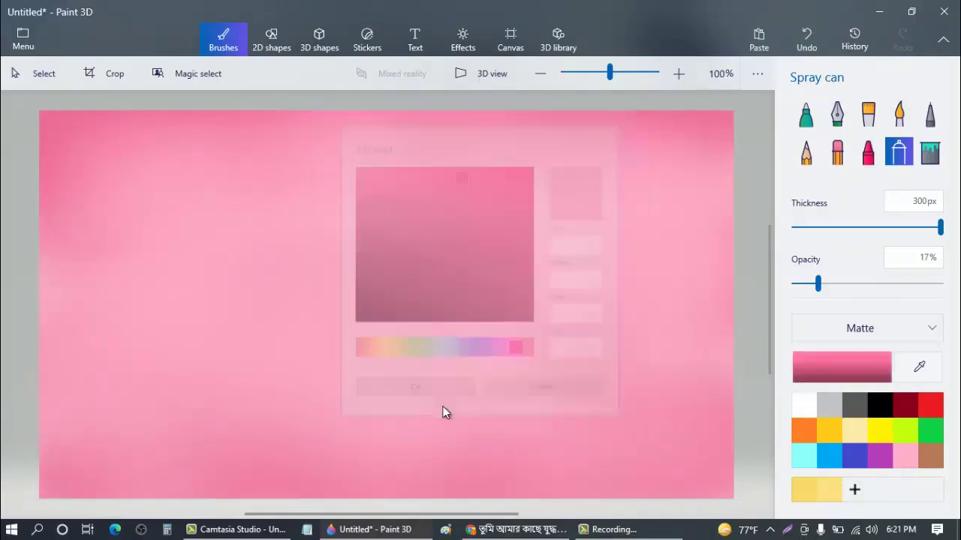
{"action": "mouse_move", "coordinate": [305, 137]}
{"action": "left_mouse_down"}
{"action": "mouse_move", "coordinate": [84, 195]}
{"action": "mouse_move", "coordinate": [81, 260]}
{"action": "mouse_move", "coordinate": [57, 276]}
{"action": "left_mouse_up"}
{"action": "mouse_move", "coordinate": [41, 316]}
{"action": "left_mouse_down"}
{"action": "mouse_move", "coordinate": [89, 404]}
{"action": "mouse_move", "coordinate": [325, 466]}
{"action": "mouse_move", "coordinate": [704, 438]}
{"action": "mouse_move", "coordinate": [711, 317]}
{"action": "left_mouse_up"}
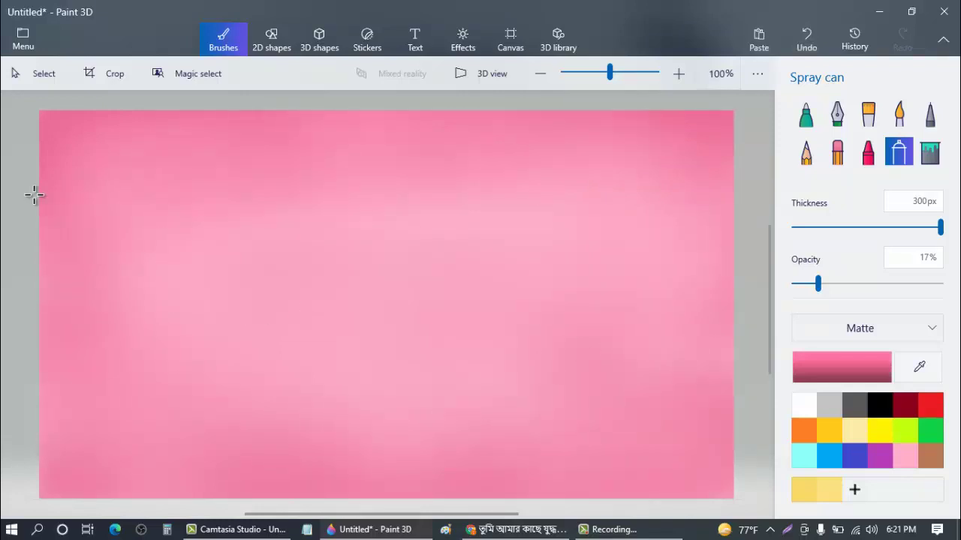
{"action": "left_click_drag", "start_coordinate": [185, 179], "coordinate": [3, 207]}
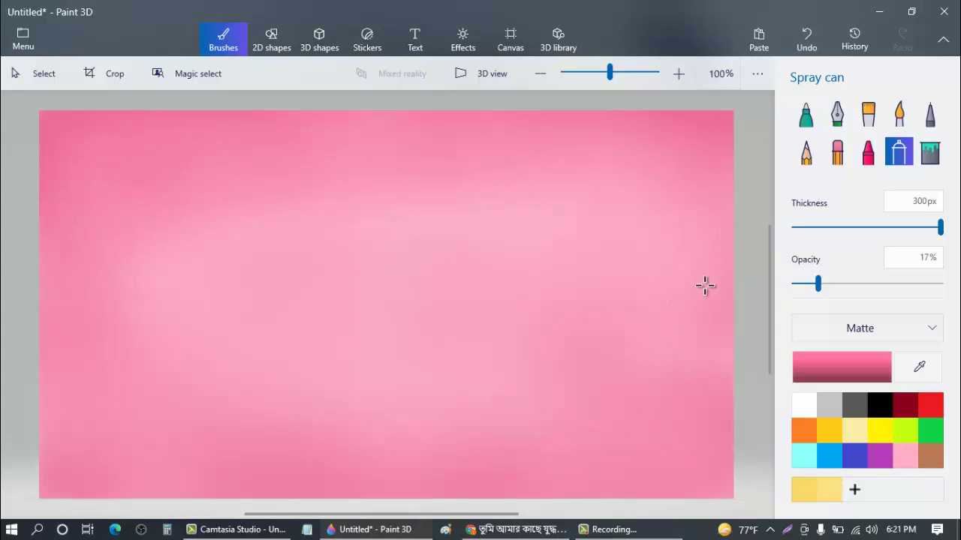
Step: Draw a 10 px black horizontal line across the full canvas width, slightly below the middle, as the horizon
{"action": "left_click", "coordinate": [285, 48]}
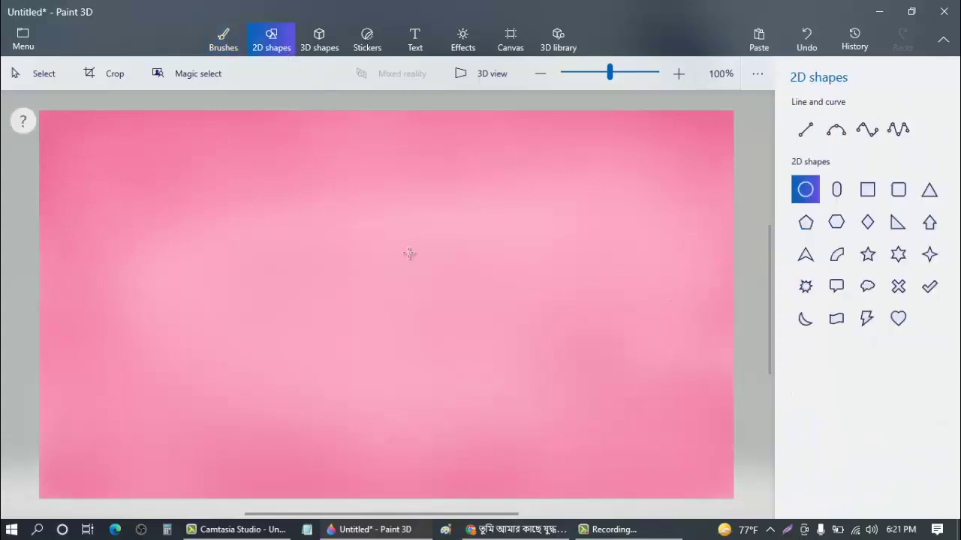
{"action": "left_click", "coordinate": [805, 130]}
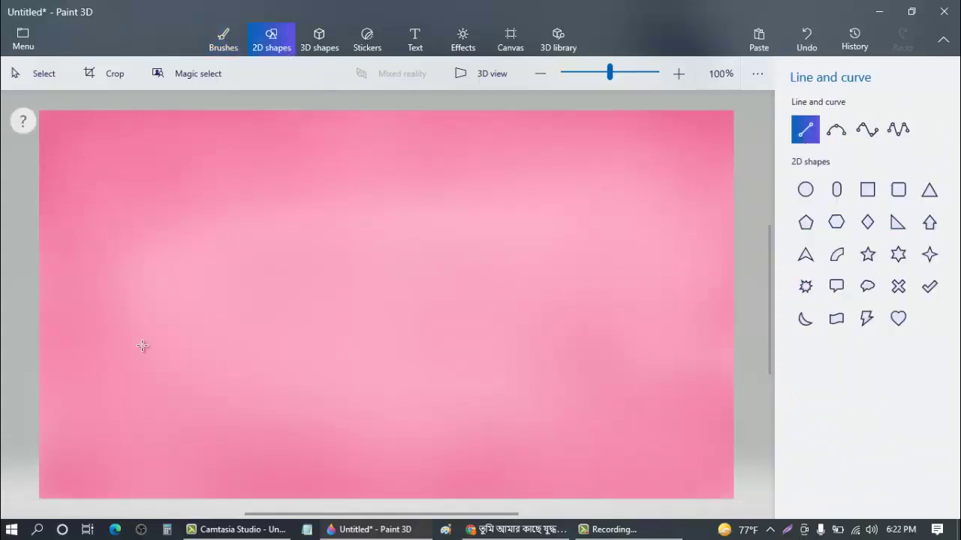
{"action": "left_click_drag", "start_coordinate": [50, 327], "coordinate": [744, 331]}
{"action": "left_click_drag", "start_coordinate": [48, 327], "coordinate": [21, 329]}
{"action": "left_click_drag", "start_coordinate": [302, 334], "coordinate": [305, 346]}
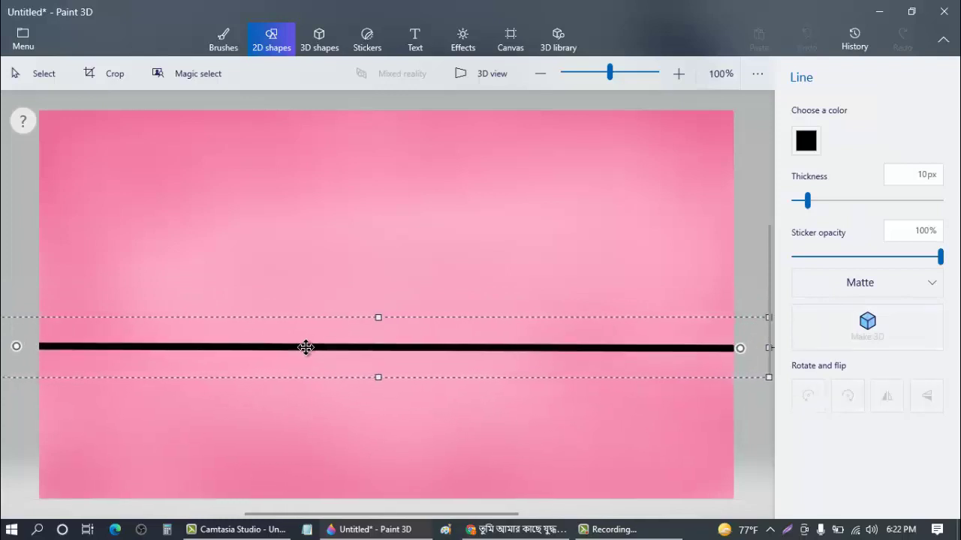
{"action": "left_click", "coordinate": [17, 297]}
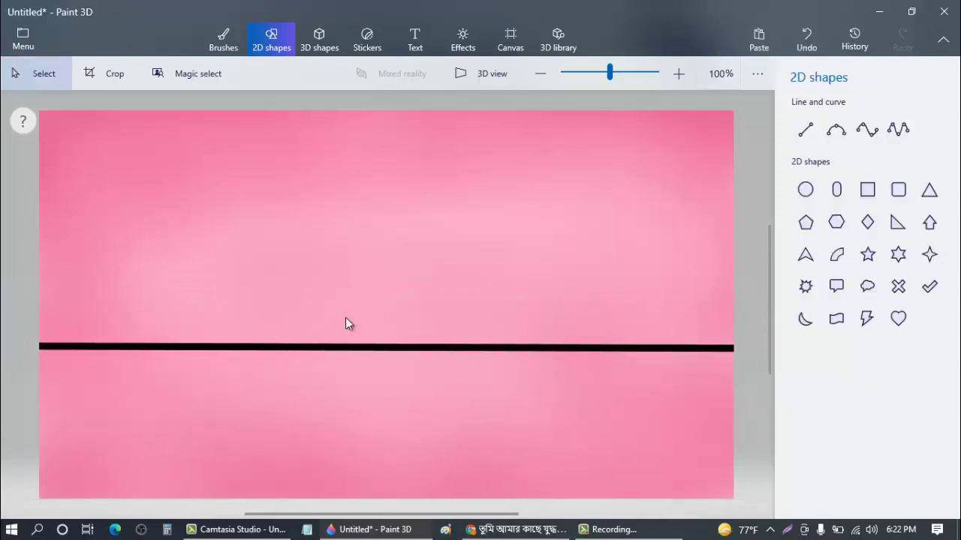
Step: Draw horizontal ripple strokes just below the horizon line with a black 4 px Marker at 53% opacity
{"action": "left_click", "coordinate": [222, 46]}
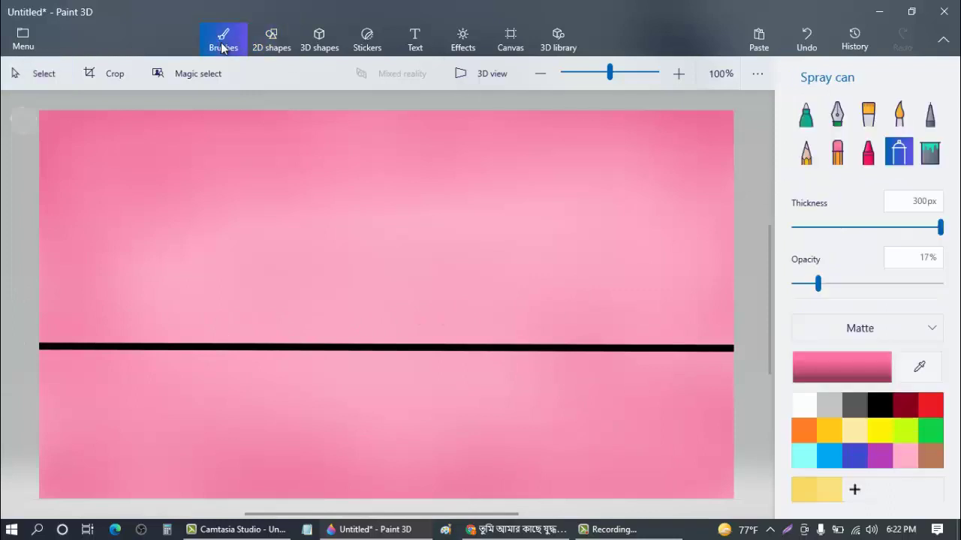
{"action": "left_click", "coordinate": [817, 122]}
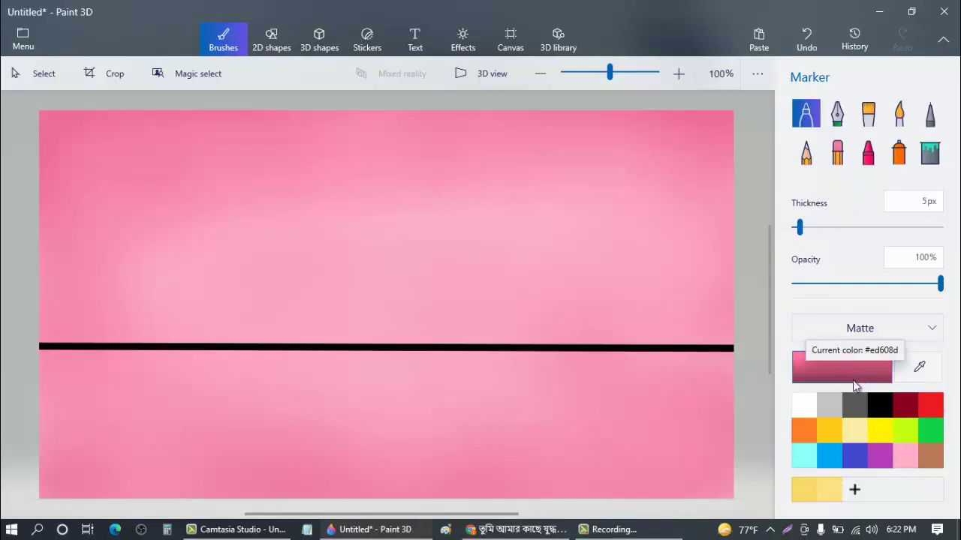
{"action": "left_click", "coordinate": [871, 284]}
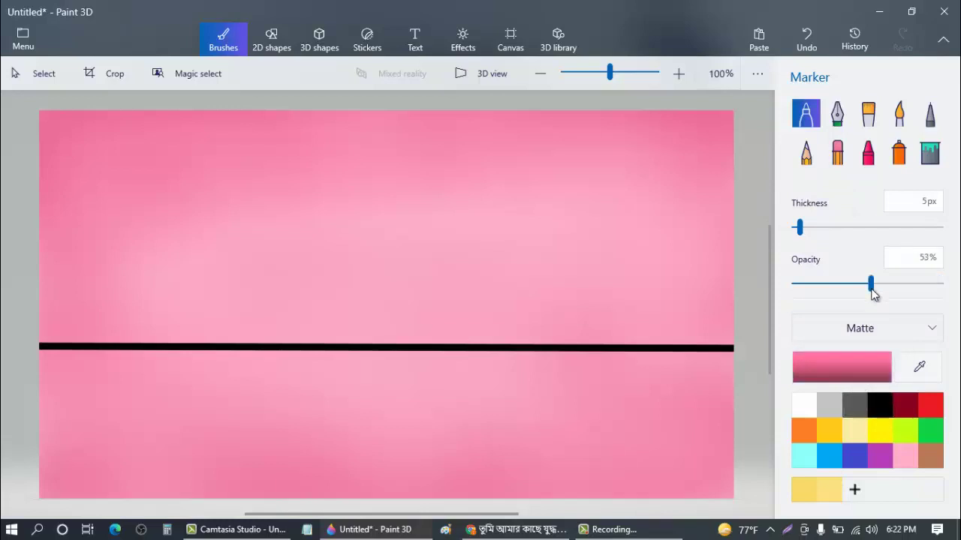
{"action": "left_click", "coordinate": [878, 402]}
{"action": "mouse_move", "coordinate": [575, 369]}
{"action": "left_mouse_down"}
{"action": "mouse_move", "coordinate": [648, 369]}
{"action": "mouse_move", "coordinate": [225, 368]}
{"action": "left_mouse_up"}
{"action": "left_click_drag", "start_coordinate": [349, 360], "coordinate": [89, 354]}
{"action": "left_click_drag", "start_coordinate": [144, 374], "coordinate": [23, 382]}
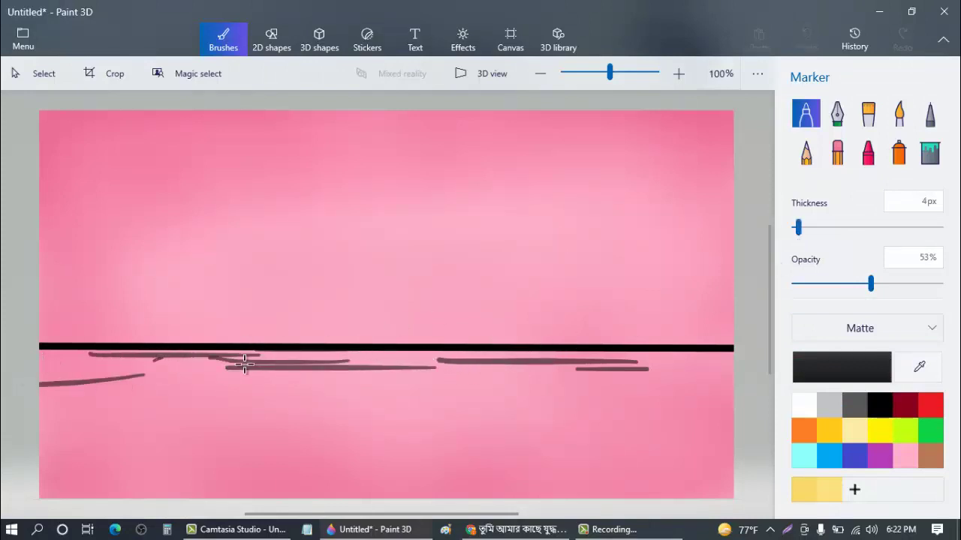
{"action": "left_click_drag", "start_coordinate": [209, 362], "coordinate": [42, 363]}
{"action": "left_click_drag", "start_coordinate": [155, 388], "coordinate": [372, 391]}
{"action": "left_click_drag", "start_coordinate": [149, 413], "coordinate": [299, 415]}
{"action": "left_click_drag", "start_coordinate": [68, 417], "coordinate": [267, 418]}
{"action": "left_click_drag", "start_coordinate": [60, 394], "coordinate": [286, 400]}
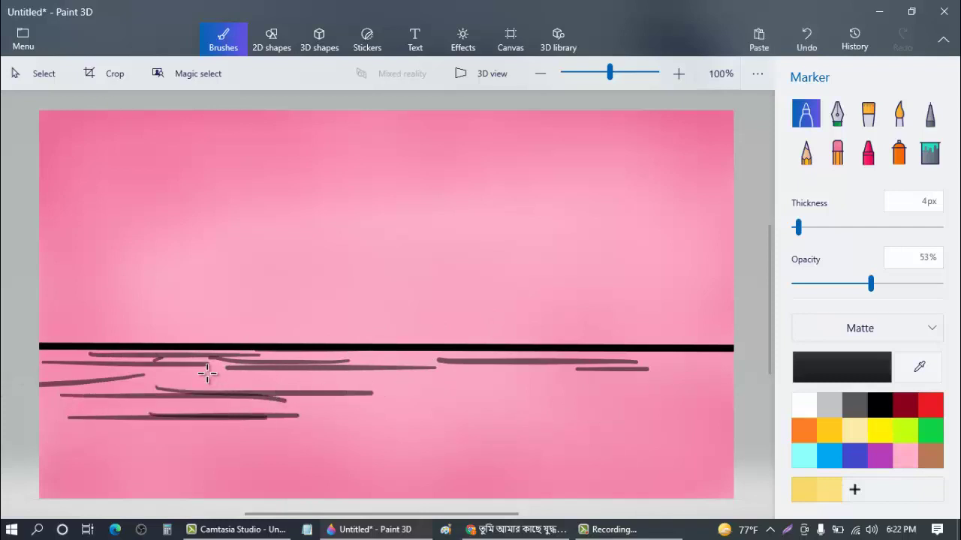
{"action": "left_click_drag", "start_coordinate": [204, 372], "coordinate": [541, 379]}
{"action": "left_click_drag", "start_coordinate": [429, 407], "coordinate": [631, 407]}
{"action": "left_click_drag", "start_coordinate": [495, 389], "coordinate": [732, 385]}
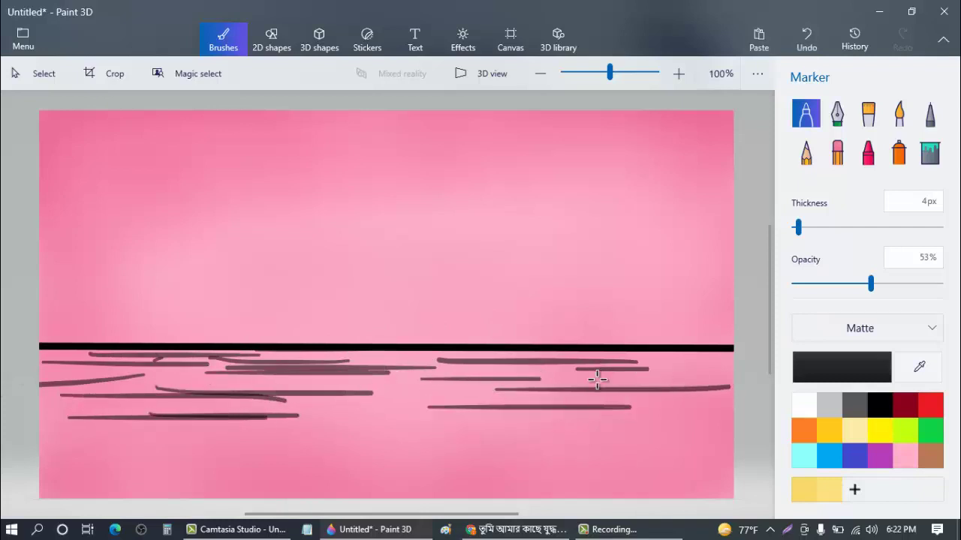
{"action": "left_click_drag", "start_coordinate": [596, 380], "coordinate": [734, 382]}
{"action": "left_click_drag", "start_coordinate": [670, 357], "coordinate": [743, 357]}
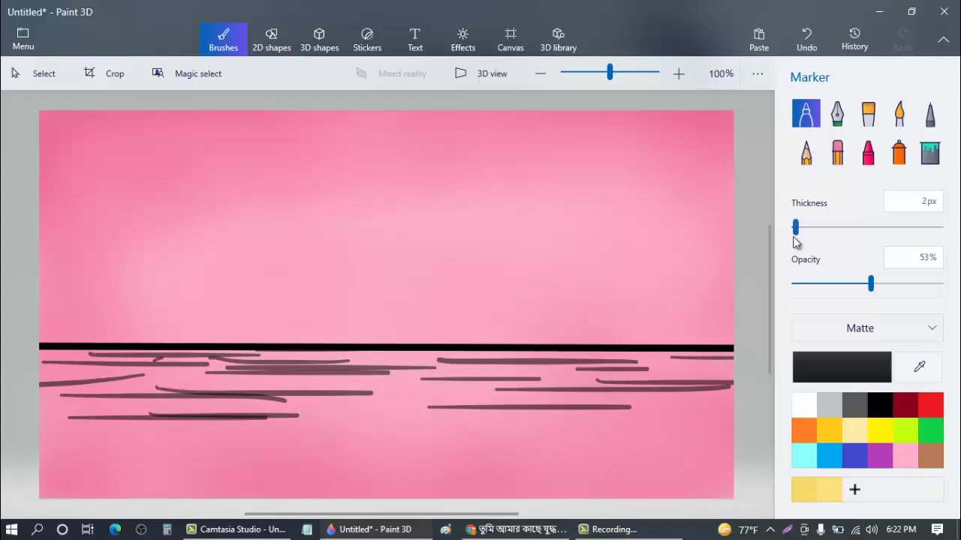
Step: Fill the water area down to the canvas's lower edge with thinner 2 px black ripple strokes
{"action": "mouse_move", "coordinate": [500, 412]}
{"action": "left_mouse_down"}
{"action": "mouse_move", "coordinate": [404, 412]}
{"action": "mouse_move", "coordinate": [443, 426]}
{"action": "left_mouse_up"}
{"action": "left_click_drag", "start_coordinate": [324, 428], "coordinate": [561, 419]}
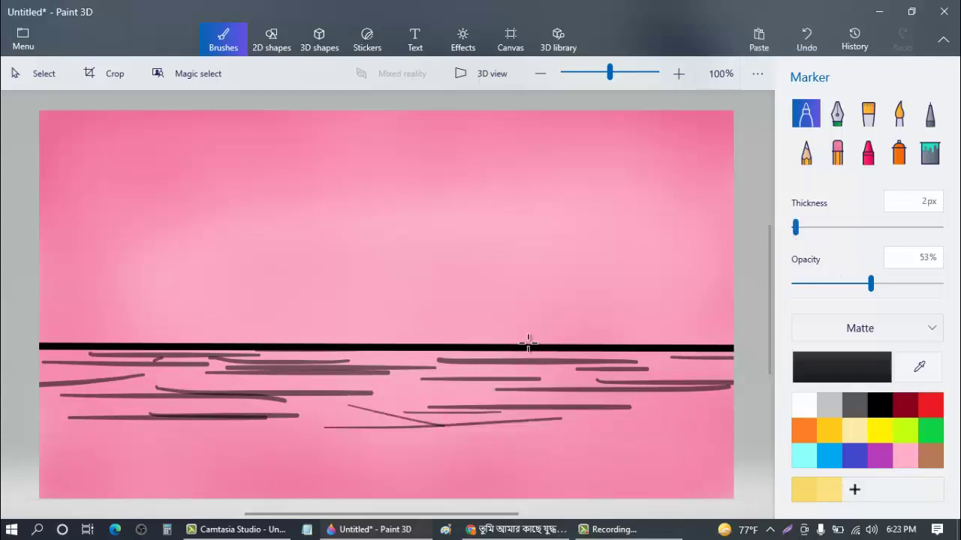
{"action": "left_click_drag", "start_coordinate": [267, 380], "coordinate": [608, 373]}
{"action": "left_click_drag", "start_coordinate": [307, 357], "coordinate": [540, 372]}
{"action": "left_click_drag", "start_coordinate": [465, 368], "coordinate": [712, 363]}
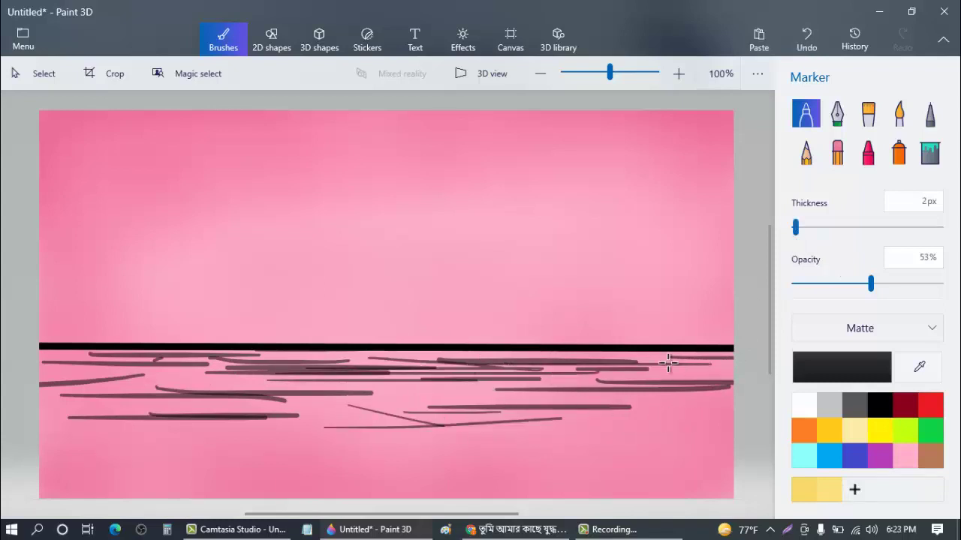
{"action": "left_click_drag", "start_coordinate": [644, 376], "coordinate": [732, 376]}
{"action": "left_click_drag", "start_coordinate": [554, 389], "coordinate": [732, 387]}
{"action": "left_click_drag", "start_coordinate": [596, 391], "coordinate": [732, 397]}
{"action": "mouse_move", "coordinate": [566, 397]}
{"action": "left_mouse_down"}
{"action": "mouse_move", "coordinate": [732, 398]}
{"action": "mouse_move", "coordinate": [584, 445]}
{"action": "left_mouse_up"}
{"action": "mouse_move", "coordinate": [401, 446]}
{"action": "left_mouse_down"}
{"action": "mouse_move", "coordinate": [620, 454]}
{"action": "mouse_move", "coordinate": [226, 453]}
{"action": "left_mouse_up"}
{"action": "mouse_move", "coordinate": [214, 454]}
{"action": "left_mouse_down"}
{"action": "mouse_move", "coordinate": [546, 470]}
{"action": "mouse_move", "coordinate": [215, 471]}
{"action": "left_mouse_up"}
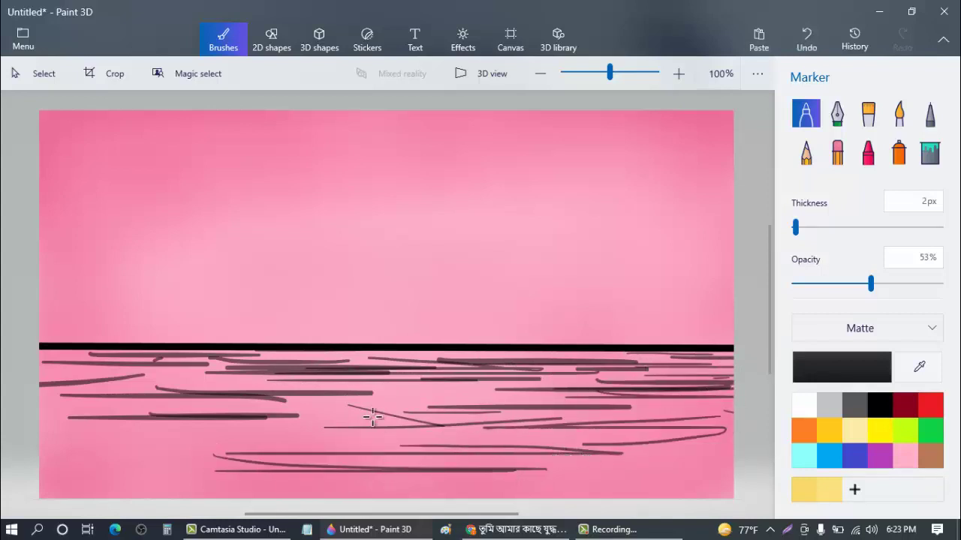
{"action": "mouse_move", "coordinate": [342, 418]}
{"action": "left_mouse_down"}
{"action": "mouse_move", "coordinate": [89, 418]}
{"action": "mouse_move", "coordinate": [253, 433]}
{"action": "left_mouse_up"}
{"action": "left_click_drag", "start_coordinate": [62, 448], "coordinate": [195, 457]}
{"action": "left_click_drag", "start_coordinate": [81, 478], "coordinate": [284, 477]}
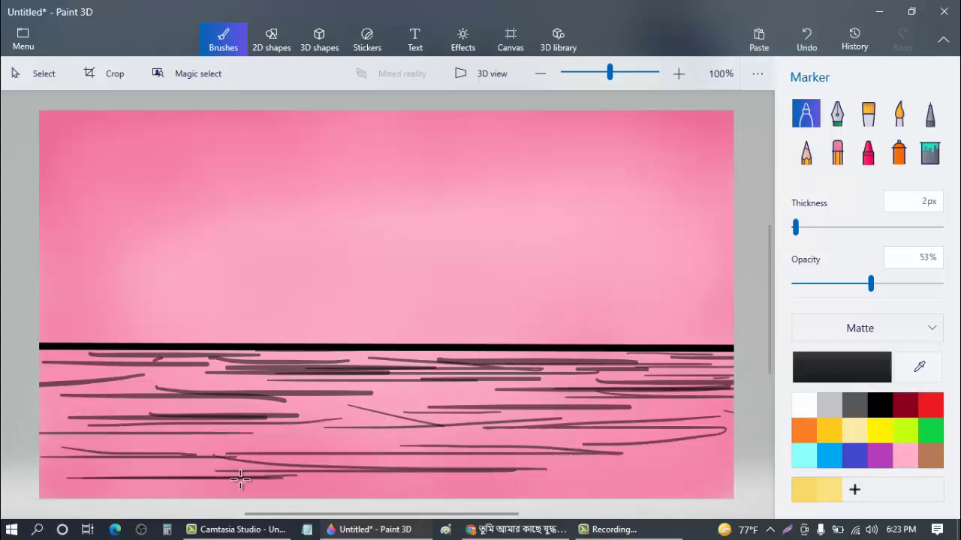
{"action": "left_click_drag", "start_coordinate": [81, 495], "coordinate": [299, 494]}
{"action": "left_click_drag", "start_coordinate": [41, 467], "coordinate": [235, 467]}
{"action": "left_click_drag", "start_coordinate": [64, 439], "coordinate": [359, 441]}
{"action": "left_click_drag", "start_coordinate": [158, 440], "coordinate": [477, 433]}
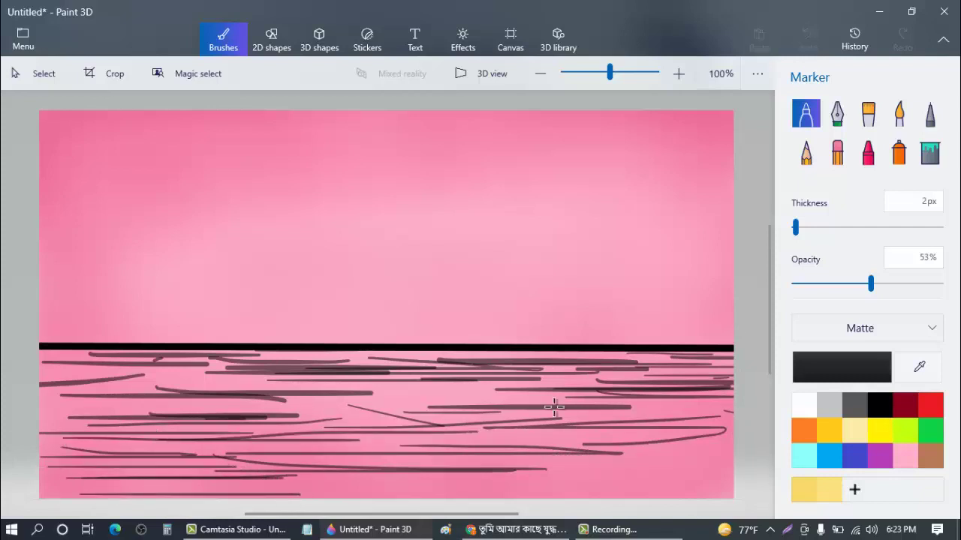
{"action": "left_click_drag", "start_coordinate": [554, 407], "coordinate": [268, 408]}
{"action": "left_click_drag", "start_coordinate": [268, 413], "coordinate": [601, 407]}
{"action": "mouse_move", "coordinate": [696, 383]}
{"action": "left_mouse_down"}
{"action": "mouse_move", "coordinate": [345, 400]}
{"action": "mouse_move", "coordinate": [668, 382]}
{"action": "left_mouse_up"}
{"action": "mouse_move", "coordinate": [386, 397]}
{"action": "left_mouse_down"}
{"action": "mouse_move", "coordinate": [589, 389]}
{"action": "mouse_move", "coordinate": [793, 412]}
{"action": "left_mouse_up"}
{"action": "left_click_drag", "start_coordinate": [606, 410], "coordinate": [733, 410]}
{"action": "left_click_drag", "start_coordinate": [601, 418], "coordinate": [845, 418]}
{"action": "left_click_drag", "start_coordinate": [561, 451], "coordinate": [837, 443]}
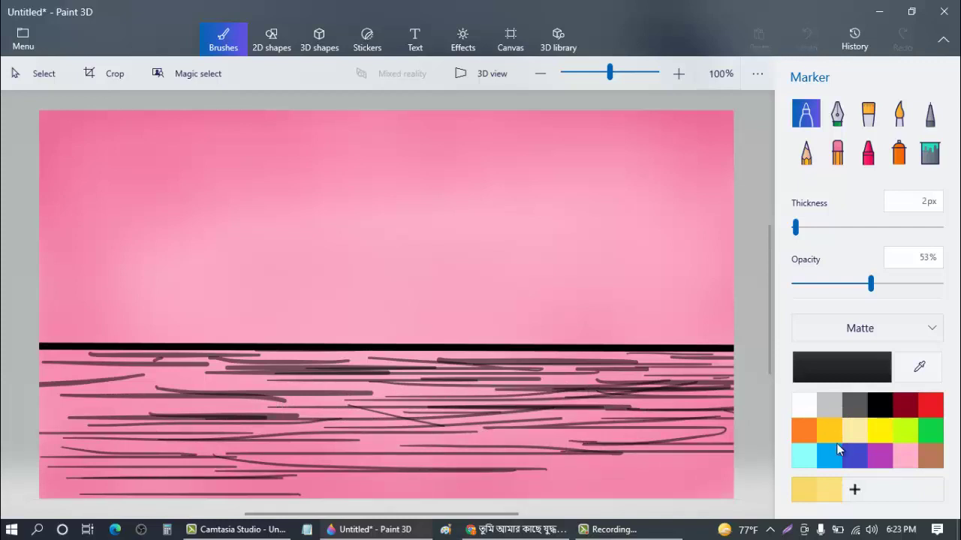
{"action": "left_click_drag", "start_coordinate": [559, 452], "coordinate": [373, 452]}
{"action": "left_click_drag", "start_coordinate": [373, 442], "coordinate": [579, 442]}
{"action": "left_click_drag", "start_coordinate": [509, 432], "coordinate": [637, 435]}
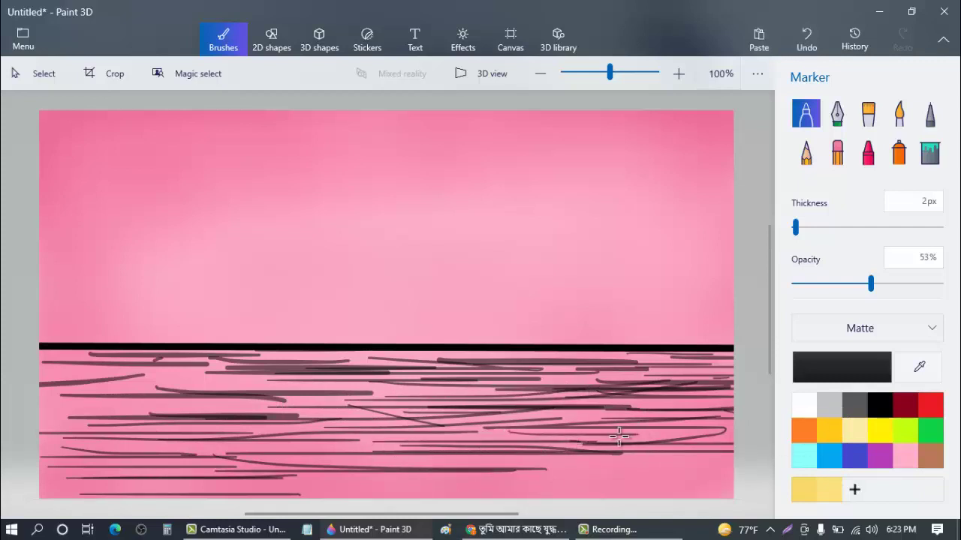
{"action": "left_click_drag", "start_coordinate": [567, 465], "coordinate": [733, 465]}
{"action": "left_click_drag", "start_coordinate": [618, 465], "coordinate": [398, 472]}
{"action": "left_click_drag", "start_coordinate": [398, 471], "coordinate": [713, 465]}
{"action": "left_click_drag", "start_coordinate": [459, 489], "coordinate": [725, 493]}
{"action": "left_click_drag", "start_coordinate": [593, 483], "coordinate": [726, 474]}
{"action": "left_click_drag", "start_coordinate": [616, 464], "coordinate": [733, 463]}
{"action": "left_click_drag", "start_coordinate": [644, 477], "coordinate": [766, 476]}
{"action": "left_click_drag", "start_coordinate": [647, 458], "coordinate": [734, 458]}
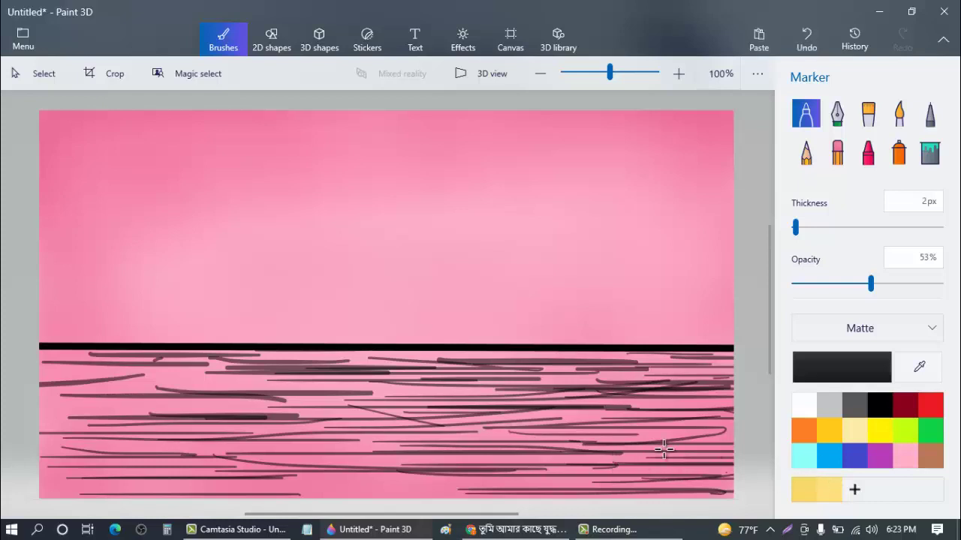
{"action": "left_click_drag", "start_coordinate": [730, 420], "coordinate": [750, 443]}
{"action": "left_click_drag", "start_coordinate": [514, 440], "coordinate": [673, 414]}
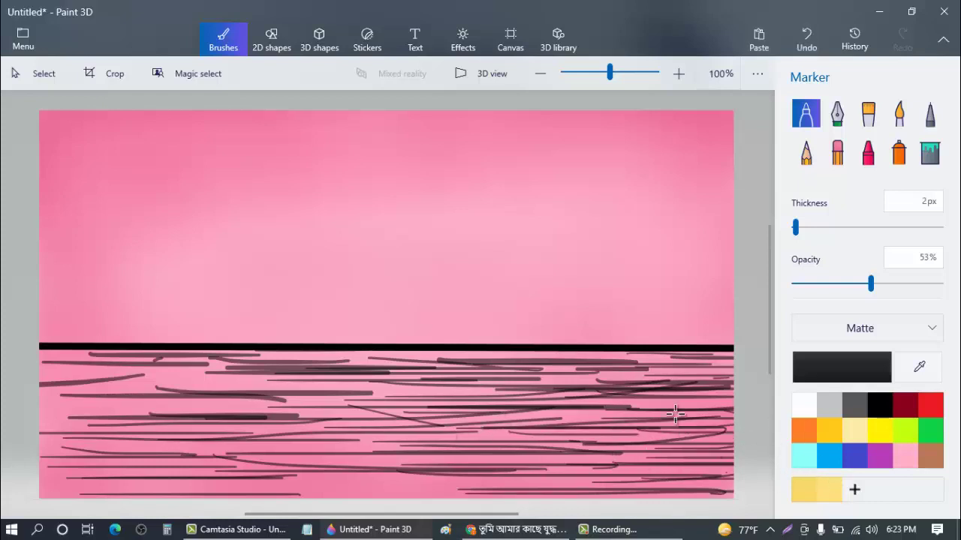
Step: Darken the whole water area with more overlapping 2 px black Marker ripple strokes at 53% opacity
{"action": "mouse_move", "coordinate": [492, 425]}
{"action": "left_mouse_down"}
{"action": "mouse_move", "coordinate": [805, 402]}
{"action": "mouse_move", "coordinate": [582, 369]}
{"action": "mouse_move", "coordinate": [601, 349]}
{"action": "mouse_move", "coordinate": [490, 349]}
{"action": "mouse_move", "coordinate": [710, 361]}
{"action": "left_mouse_up"}
{"action": "mouse_move", "coordinate": [537, 370]}
{"action": "left_mouse_down"}
{"action": "mouse_move", "coordinate": [697, 374]}
{"action": "mouse_move", "coordinate": [451, 381]}
{"action": "left_mouse_up"}
{"action": "left_click_drag", "start_coordinate": [291, 380], "coordinate": [627, 406]}
{"action": "left_click_drag", "start_coordinate": [188, 403], "coordinate": [336, 397]}
{"action": "left_click_drag", "start_coordinate": [123, 370], "coordinate": [538, 382]}
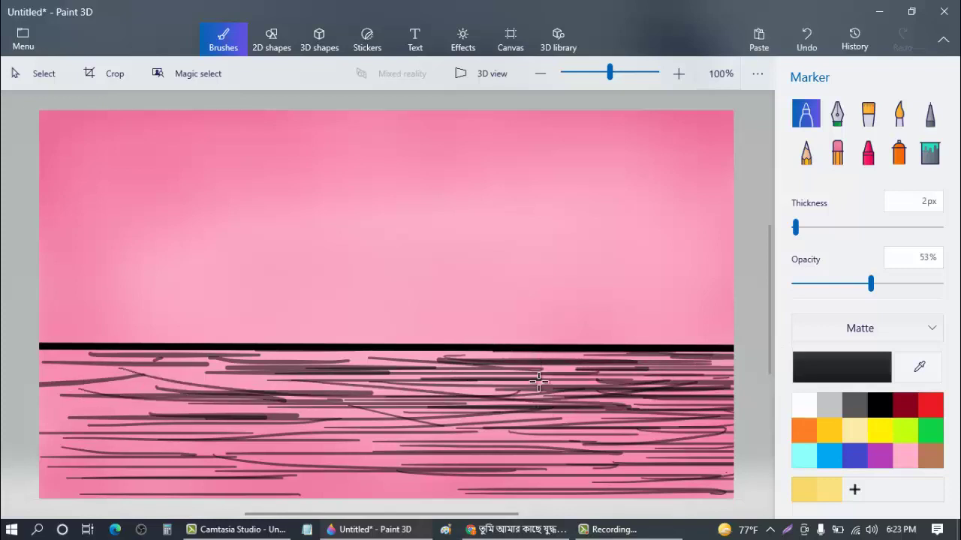
{"action": "mouse_move", "coordinate": [64, 379]}
{"action": "left_mouse_down"}
{"action": "mouse_move", "coordinate": [208, 368]}
{"action": "mouse_move", "coordinate": [9, 394]}
{"action": "mouse_move", "coordinate": [244, 415]}
{"action": "mouse_move", "coordinate": [112, 397]}
{"action": "mouse_move", "coordinate": [214, 397]}
{"action": "mouse_move", "coordinate": [220, 440]}
{"action": "mouse_move", "coordinate": [531, 439]}
{"action": "mouse_move", "coordinate": [290, 460]}
{"action": "mouse_move", "coordinate": [260, 495]}
{"action": "mouse_move", "coordinate": [399, 496]}
{"action": "mouse_move", "coordinate": [717, 452]}
{"action": "left_mouse_up"}
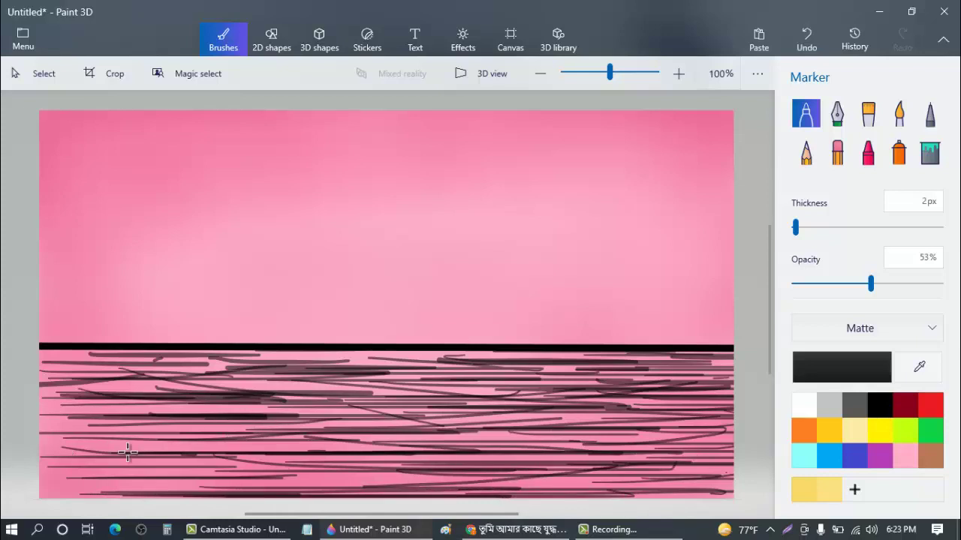
{"action": "mouse_move", "coordinate": [128, 451]}
{"action": "left_mouse_down"}
{"action": "mouse_move", "coordinate": [112, 465]}
{"action": "mouse_move", "coordinate": [244, 488]}
{"action": "mouse_move", "coordinate": [342, 478]}
{"action": "mouse_move", "coordinate": [135, 485]}
{"action": "mouse_move", "coordinate": [468, 472]}
{"action": "mouse_move", "coordinate": [64, 400]}
{"action": "mouse_move", "coordinate": [102, 360]}
{"action": "mouse_move", "coordinate": [210, 349]}
{"action": "left_mouse_up"}
{"action": "mouse_move", "coordinate": [141, 357]}
{"action": "left_mouse_down"}
{"action": "mouse_move", "coordinate": [402, 358]}
{"action": "mouse_move", "coordinate": [325, 353]}
{"action": "mouse_move", "coordinate": [376, 365]}
{"action": "mouse_move", "coordinate": [509, 359]}
{"action": "mouse_move", "coordinate": [597, 374]}
{"action": "mouse_move", "coordinate": [517, 397]}
{"action": "mouse_move", "coordinate": [604, 424]}
{"action": "mouse_move", "coordinate": [561, 477]}
{"action": "mouse_move", "coordinate": [705, 489]}
{"action": "left_mouse_up"}
{"action": "mouse_move", "coordinate": [222, 448]}
{"action": "left_mouse_down"}
{"action": "mouse_move", "coordinate": [242, 434]}
{"action": "mouse_move", "coordinate": [170, 413]}
{"action": "mouse_move", "coordinate": [200, 385]}
{"action": "mouse_move", "coordinate": [5, 361]}
{"action": "mouse_move", "coordinate": [88, 362]}
{"action": "left_mouse_up"}
{"action": "mouse_move", "coordinate": [360, 385]}
{"action": "left_mouse_down"}
{"action": "mouse_move", "coordinate": [48, 385]}
{"action": "mouse_move", "coordinate": [225, 435]}
{"action": "mouse_move", "coordinate": [184, 466]}
{"action": "mouse_move", "coordinate": [2, 486]}
{"action": "left_mouse_up"}
{"action": "mouse_move", "coordinate": [141, 457]}
{"action": "left_mouse_down"}
{"action": "mouse_move", "coordinate": [198, 446]}
{"action": "mouse_move", "coordinate": [272, 398]}
{"action": "mouse_move", "coordinate": [395, 376]}
{"action": "mouse_move", "coordinate": [409, 400]}
{"action": "mouse_move", "coordinate": [477, 391]}
{"action": "mouse_move", "coordinate": [488, 421]}
{"action": "mouse_move", "coordinate": [679, 433]}
{"action": "mouse_move", "coordinate": [770, 451]}
{"action": "mouse_move", "coordinate": [788, 476]}
{"action": "left_mouse_up"}
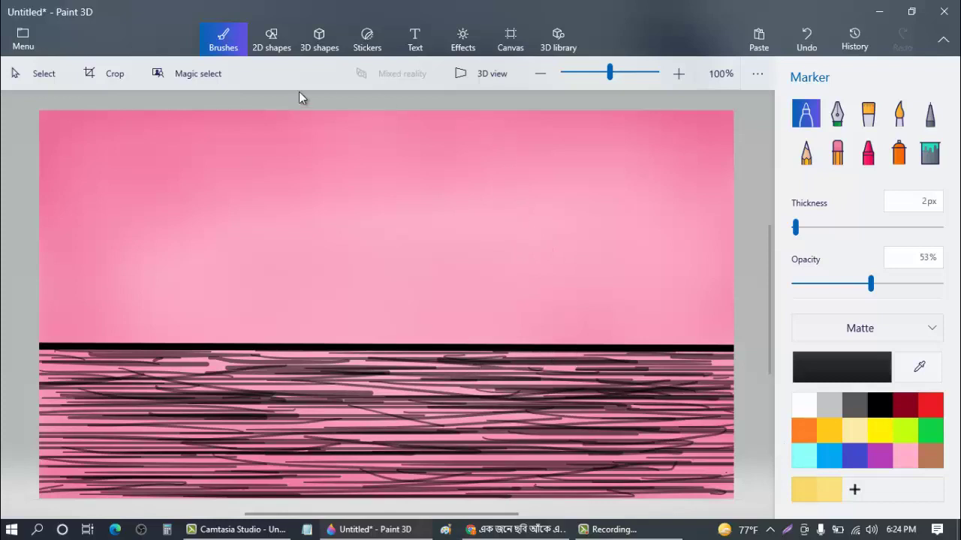
Step: Draw a straight light pink 13 px line along the black horizon across the canvas at 1% sticker opacity
{"action": "left_click", "coordinate": [271, 41]}
{"action": "left_click", "coordinate": [805, 130]}
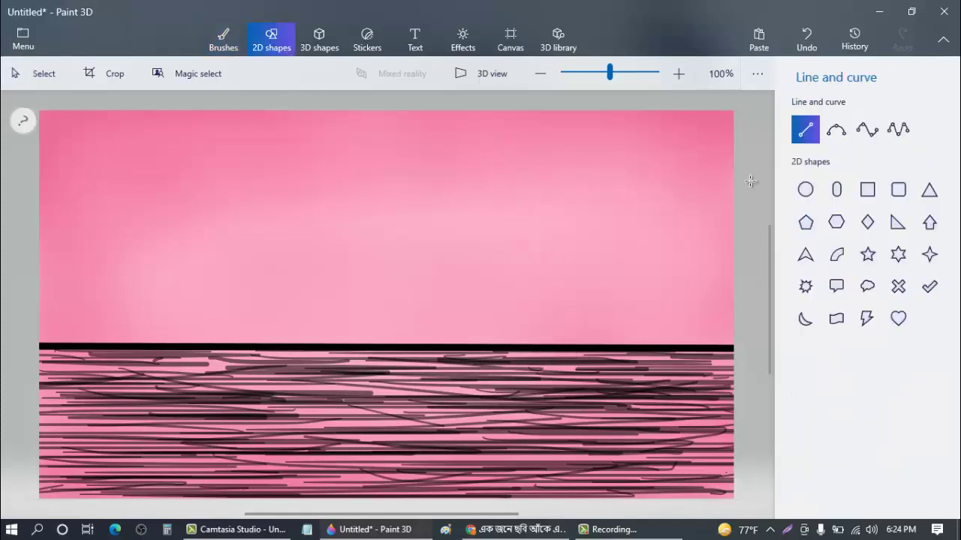
{"action": "left_click_drag", "start_coordinate": [43, 346], "coordinate": [734, 348]}
{"action": "left_click_drag", "start_coordinate": [836, 257], "coordinate": [783, 258]}
{"action": "mouse_move", "coordinate": [807, 200]}
{"action": "left_mouse_down"}
{"action": "mouse_move", "coordinate": [792, 201]}
{"action": "mouse_move", "coordinate": [811, 201]}
{"action": "left_mouse_up"}
{"action": "left_click", "coordinate": [809, 149]}
{"action": "left_click", "coordinate": [836, 242]}
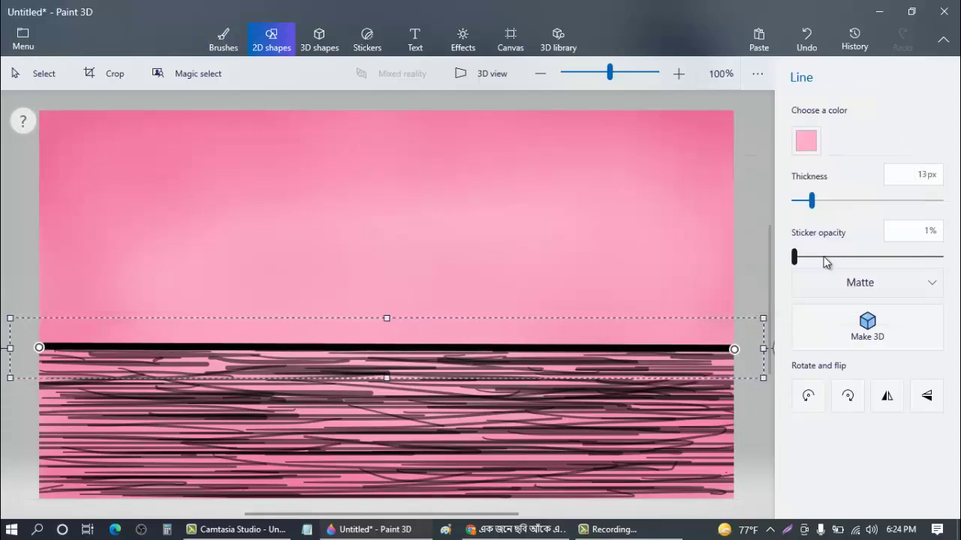
{"action": "left_click", "coordinate": [613, 316]}
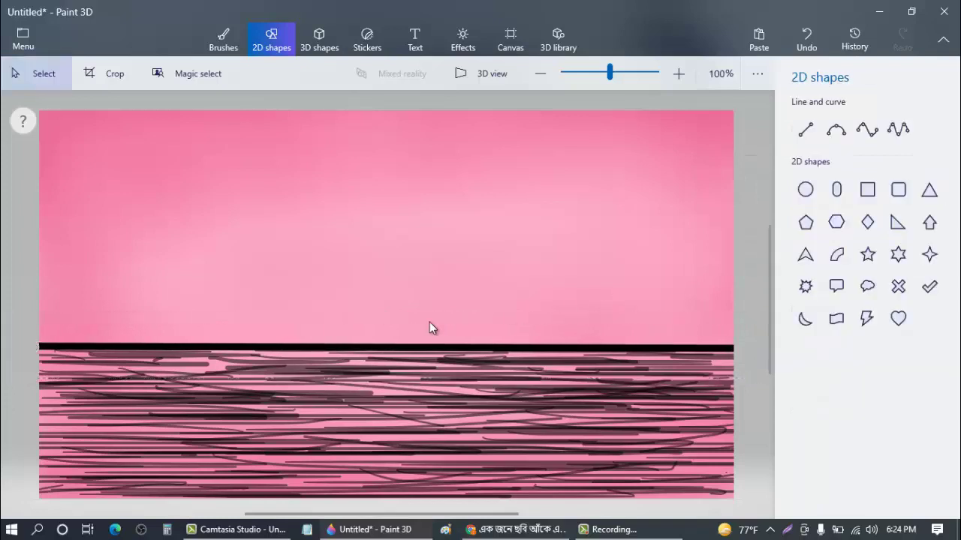
Step: Cover most of the black horizon line with a full-width pink 9 px straight line at 100% opacity
{"action": "left_click", "coordinate": [804, 130]}
{"action": "left_click_drag", "start_coordinate": [38, 344], "coordinate": [758, 347]}
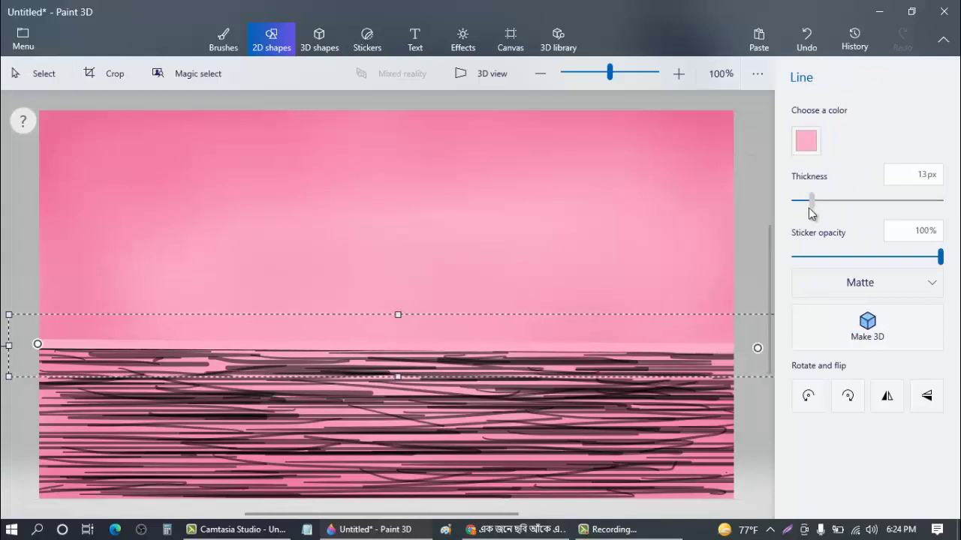
{"action": "left_click_drag", "start_coordinate": [810, 201], "coordinate": [801, 215]}
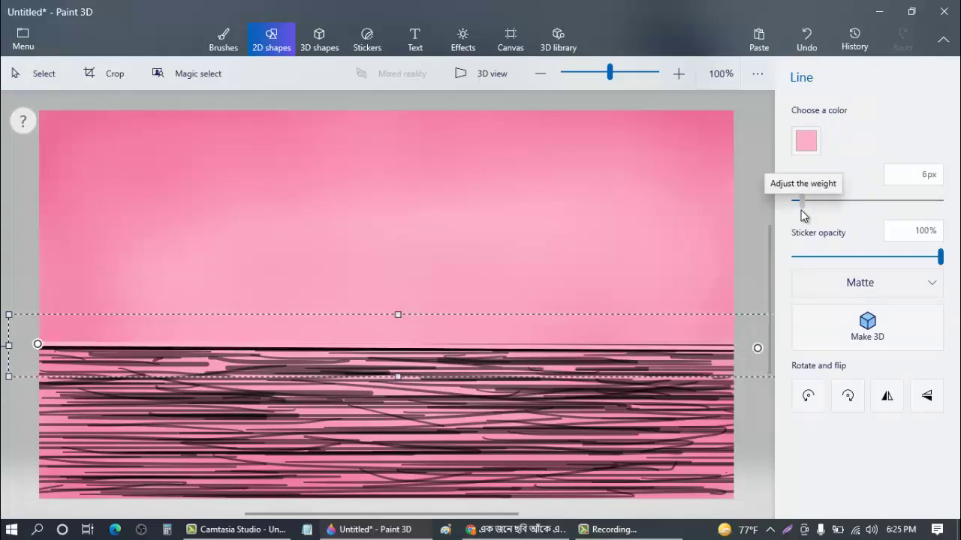
{"action": "left_click_drag", "start_coordinate": [38, 346], "coordinate": [37, 341]}
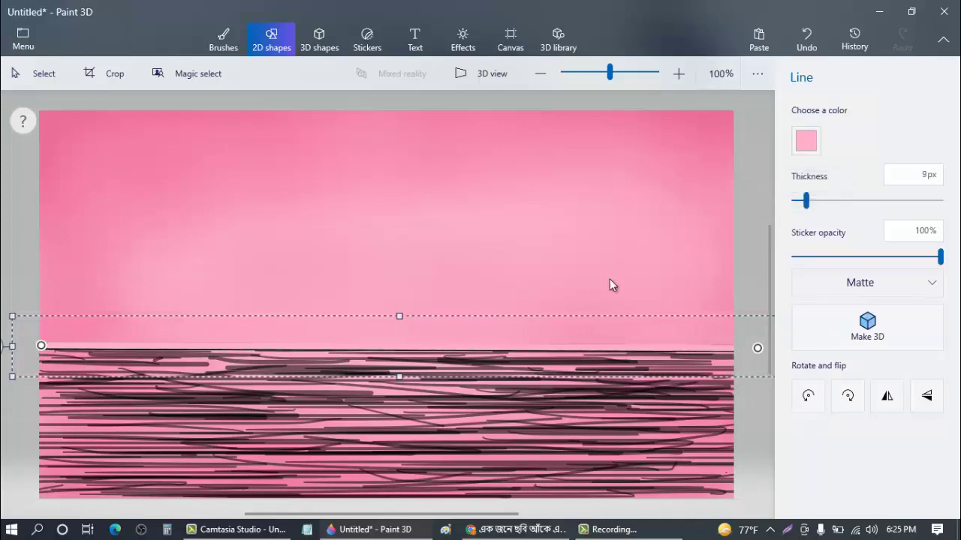
{"action": "left_click", "coordinate": [573, 292]}
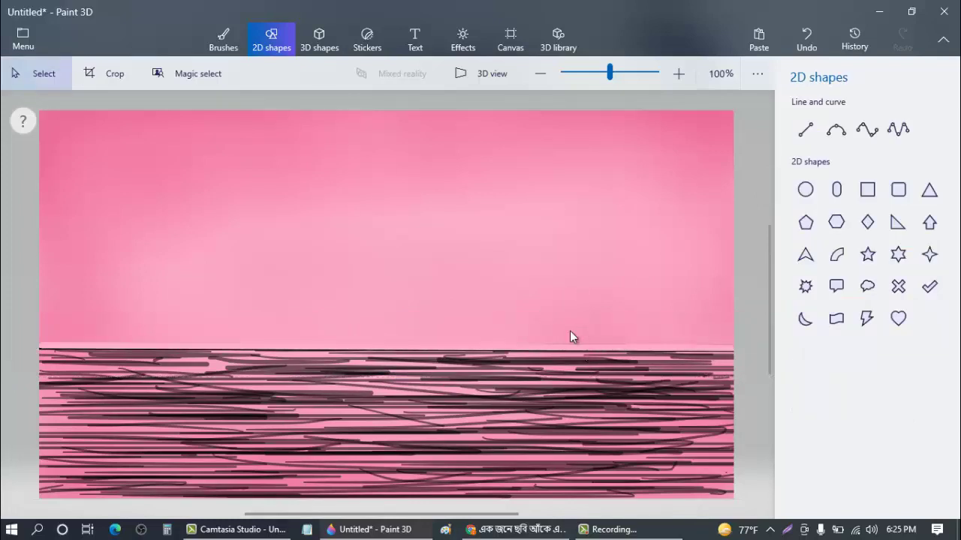
Step: Add further long 2 px black Marker ripples through the middle and lower water at 53% opacity
{"action": "left_click", "coordinate": [211, 48]}
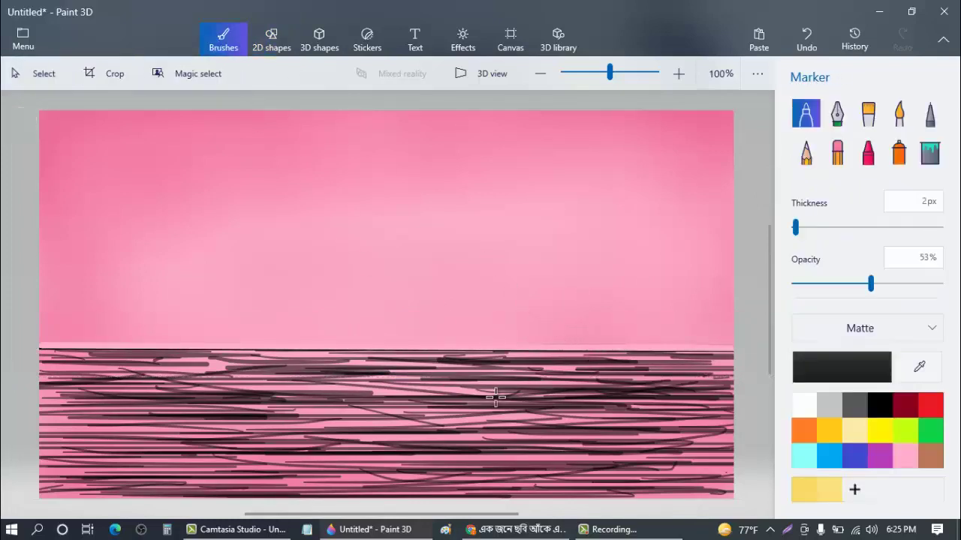
{"action": "left_click_drag", "start_coordinate": [337, 420], "coordinate": [671, 426]}
{"action": "left_click_drag", "start_coordinate": [376, 450], "coordinate": [725, 450]}
{"action": "left_click_drag", "start_coordinate": [568, 482], "coordinate": [802, 493]}
{"action": "left_click_drag", "start_coordinate": [616, 497], "coordinate": [756, 498]}
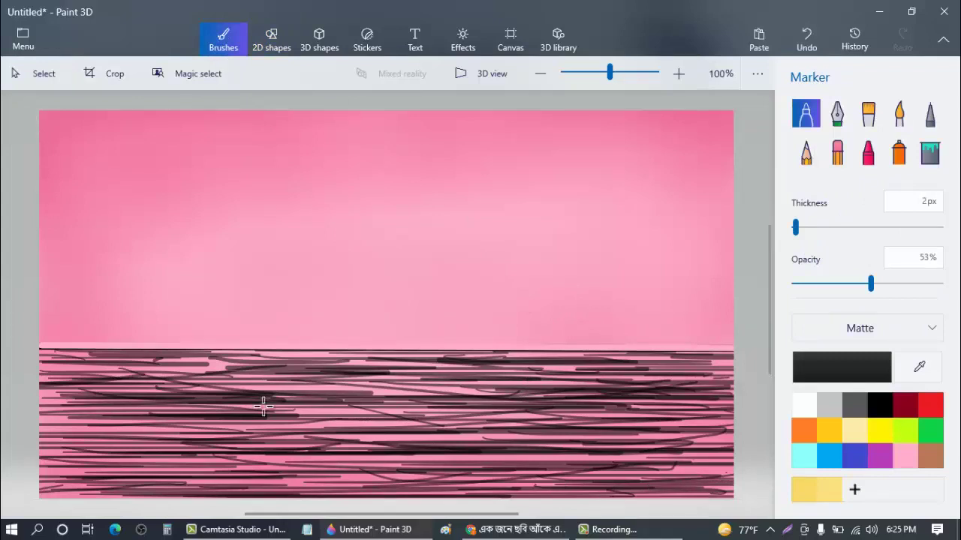
{"action": "left_click_drag", "start_coordinate": [180, 366], "coordinate": [358, 366]}
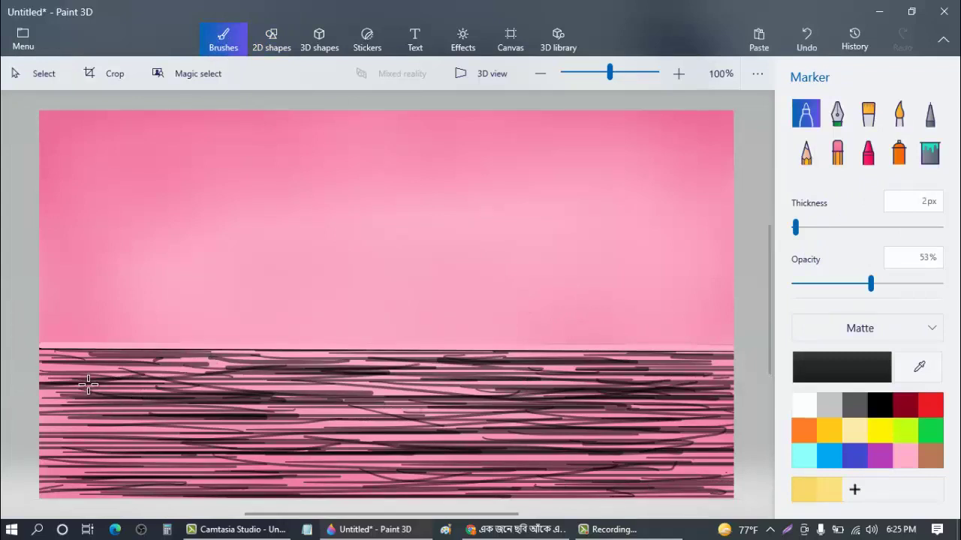
{"action": "left_click_drag", "start_coordinate": [31, 401], "coordinate": [344, 402]}
{"action": "left_click_drag", "start_coordinate": [39, 418], "coordinate": [423, 436]}
{"action": "left_click_drag", "start_coordinate": [16, 450], "coordinate": [486, 452]}
{"action": "left_click_drag", "start_coordinate": [162, 469], "coordinate": [641, 493]}
{"action": "mouse_move", "coordinate": [641, 492]}
{"action": "left_mouse_down"}
{"action": "mouse_move", "coordinate": [279, 413]}
{"action": "mouse_move", "coordinate": [659, 429]}
{"action": "left_mouse_up"}
Step: Fill the gaps between the water ripples with fine 1 px black Marker strokes
{"action": "left_click_drag", "start_coordinate": [797, 229], "coordinate": [730, 257]}
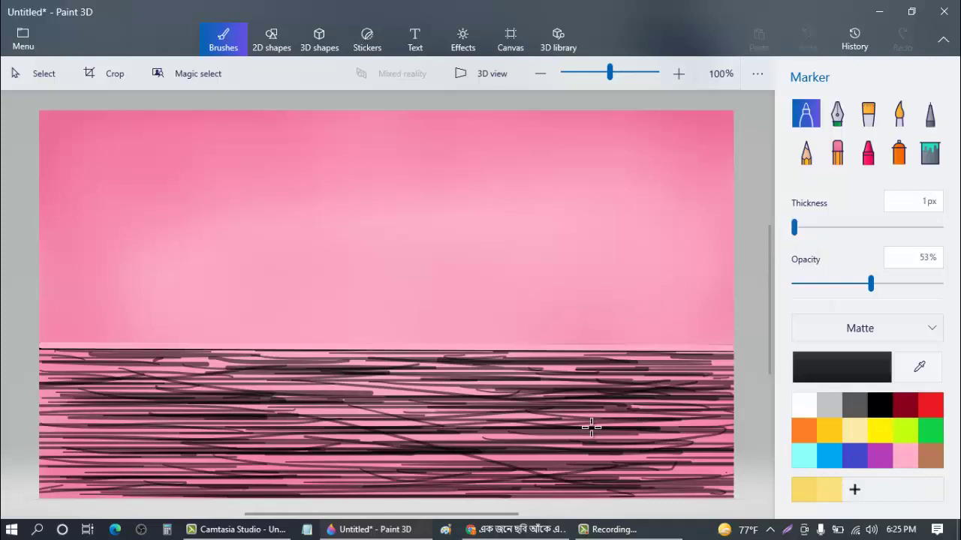
{"action": "mouse_move", "coordinate": [591, 428]}
{"action": "left_mouse_down"}
{"action": "mouse_move", "coordinate": [519, 476]}
{"action": "mouse_move", "coordinate": [447, 387]}
{"action": "left_mouse_up"}
{"action": "mouse_move", "coordinate": [686, 351]}
{"action": "left_mouse_down"}
{"action": "mouse_move", "coordinate": [783, 354]}
{"action": "mouse_move", "coordinate": [479, 440]}
{"action": "mouse_move", "coordinate": [338, 414]}
{"action": "mouse_move", "coordinate": [134, 406]}
{"action": "mouse_move", "coordinate": [447, 437]}
{"action": "mouse_move", "coordinate": [247, 471]}
{"action": "mouse_move", "coordinate": [388, 469]}
{"action": "mouse_move", "coordinate": [286, 457]}
{"action": "mouse_move", "coordinate": [334, 471]}
{"action": "mouse_move", "coordinate": [286, 451]}
{"action": "mouse_move", "coordinate": [4, 414]}
{"action": "mouse_move", "coordinate": [188, 411]}
{"action": "mouse_move", "coordinate": [4, 388]}
{"action": "mouse_move", "coordinate": [120, 386]}
{"action": "mouse_move", "coordinate": [163, 355]}
{"action": "mouse_move", "coordinate": [74, 357]}
{"action": "mouse_move", "coordinate": [162, 370]}
{"action": "mouse_move", "coordinate": [410, 362]}
{"action": "mouse_move", "coordinate": [225, 353]}
{"action": "mouse_move", "coordinate": [448, 387]}
{"action": "mouse_move", "coordinate": [381, 386]}
{"action": "mouse_move", "coordinate": [662, 394]}
{"action": "mouse_move", "coordinate": [579, 369]}
{"action": "mouse_move", "coordinate": [752, 401]}
{"action": "mouse_move", "coordinate": [546, 463]}
{"action": "mouse_move", "coordinate": [688, 501]}
{"action": "mouse_move", "coordinate": [476, 470]}
{"action": "mouse_move", "coordinate": [492, 451]}
{"action": "mouse_move", "coordinate": [639, 459]}
{"action": "mouse_move", "coordinate": [726, 434]}
{"action": "left_mouse_up"}
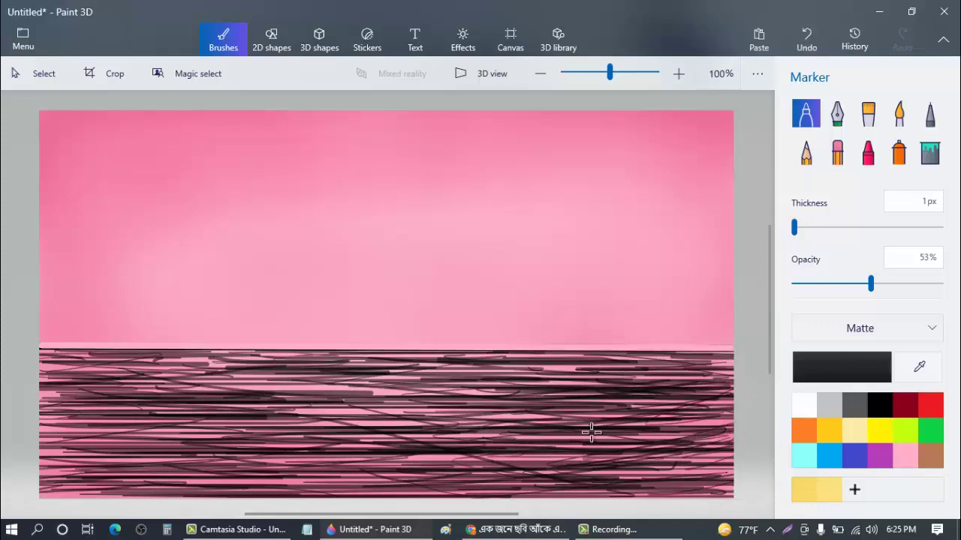
{"action": "left_click_drag", "start_coordinate": [591, 433], "coordinate": [339, 412]}
Step: Trace the pink horizon strip across the canvas with thin 1 px black Marker lines
{"action": "left_click_drag", "start_coordinate": [42, 345], "coordinate": [644, 344]}
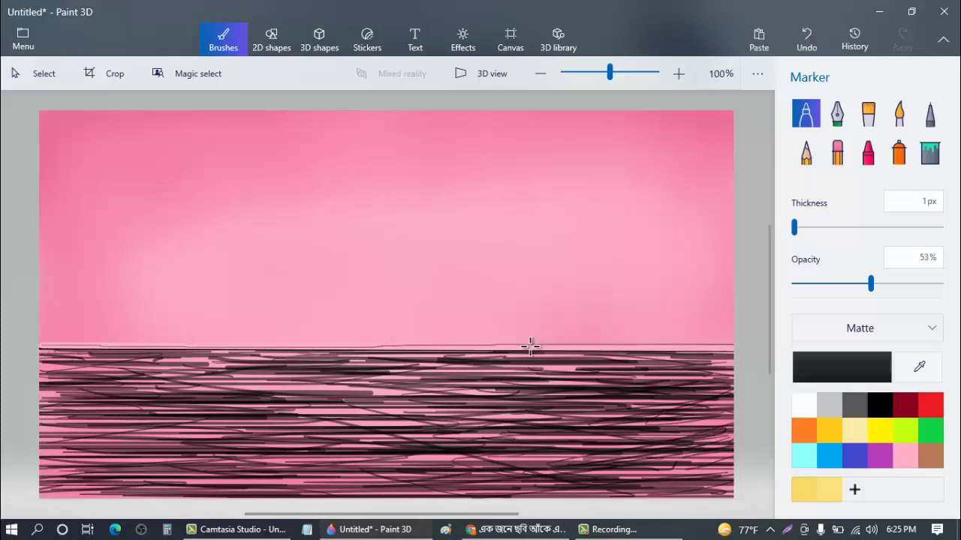
{"action": "mouse_move", "coordinate": [530, 344]}
{"action": "left_mouse_down"}
{"action": "mouse_move", "coordinate": [403, 346]}
{"action": "mouse_move", "coordinate": [460, 349]}
{"action": "mouse_move", "coordinate": [428, 358]}
{"action": "mouse_move", "coordinate": [299, 350]}
{"action": "mouse_move", "coordinate": [95, 375]}
{"action": "left_mouse_up"}
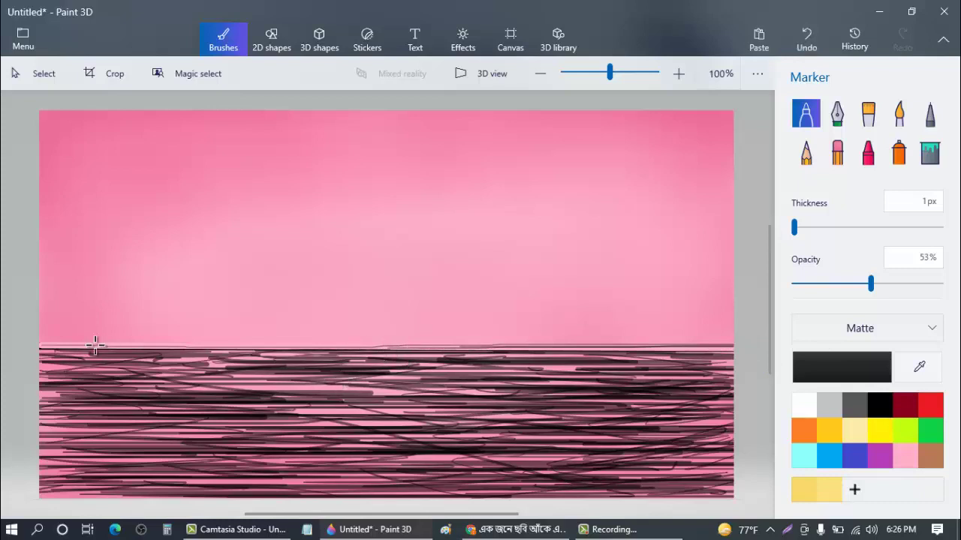
{"action": "left_click_drag", "start_coordinate": [47, 344], "coordinate": [518, 347]}
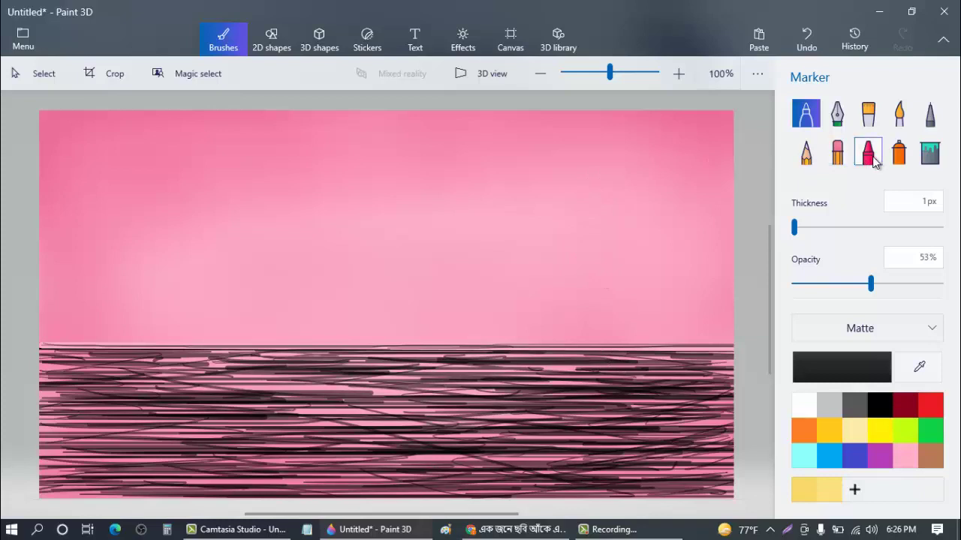
Step: Spray a round pale yellow sun glow above the middle of the horizon with a 300 px Spray can at 11% opacity
{"action": "left_click", "coordinate": [898, 152]}
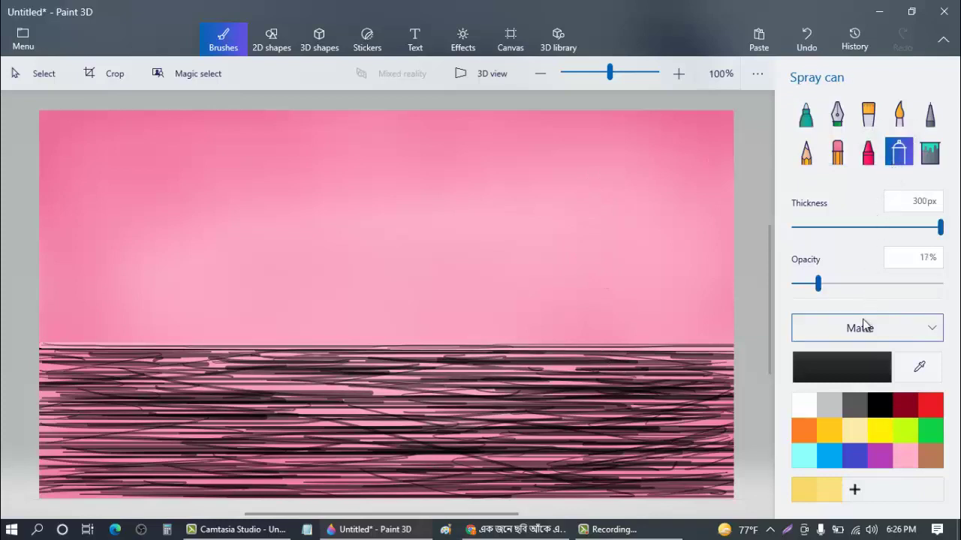
{"action": "left_click", "coordinate": [861, 433]}
{"action": "left_click_drag", "start_coordinate": [818, 284], "coordinate": [808, 298]}
{"action": "mouse_move", "coordinate": [398, 287]}
{"action": "left_mouse_down"}
{"action": "mouse_move", "coordinate": [435, 283]}
{"action": "mouse_move", "coordinate": [405, 265]}
{"action": "mouse_move", "coordinate": [460, 271]}
{"action": "mouse_move", "coordinate": [453, 242]}
{"action": "mouse_move", "coordinate": [487, 261]}
{"action": "left_mouse_up"}
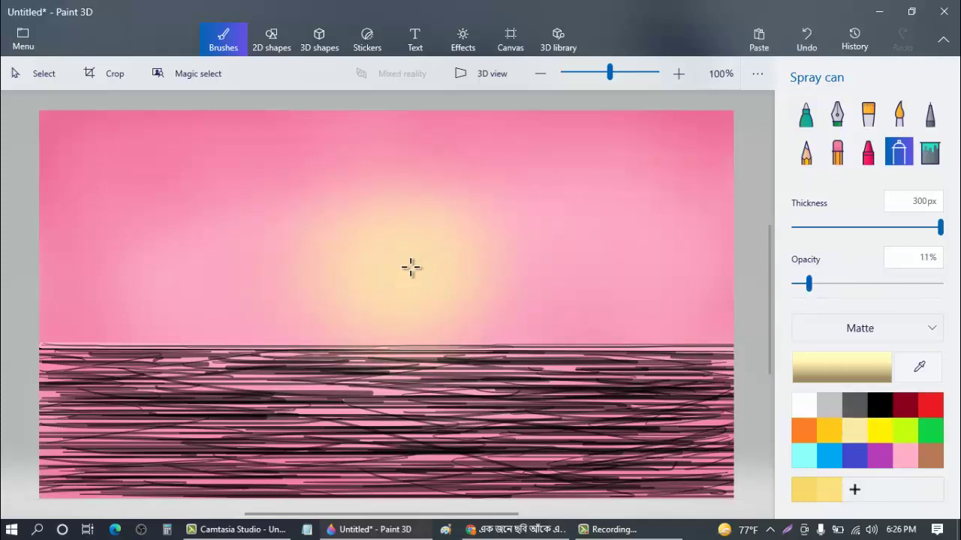
{"action": "mouse_move", "coordinate": [395, 275]}
{"action": "left_mouse_down"}
{"action": "mouse_move", "coordinate": [352, 294]}
{"action": "mouse_move", "coordinate": [463, 236]}
{"action": "left_mouse_up"}
{"action": "key", "text": "ctrl+z"}
{"action": "left_click", "coordinate": [341, 211]}
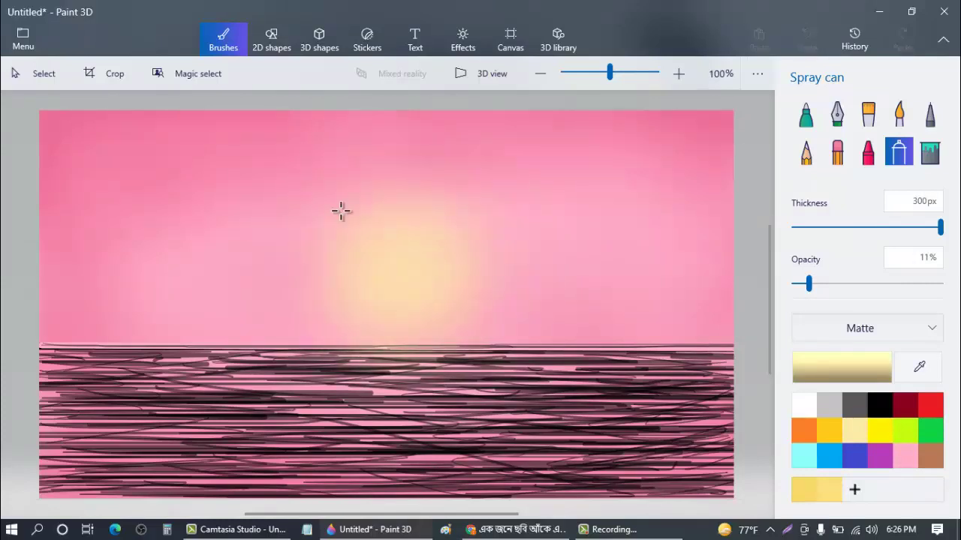
Step: Spray the sun's pale yellow reflection down the water's center, spreading it sideways just below the horizon
{"action": "mouse_move", "coordinate": [418, 361]}
{"action": "left_mouse_down"}
{"action": "mouse_move", "coordinate": [487, 365]}
{"action": "mouse_move", "coordinate": [379, 387]}
{"action": "mouse_move", "coordinate": [421, 474]}
{"action": "left_mouse_up"}
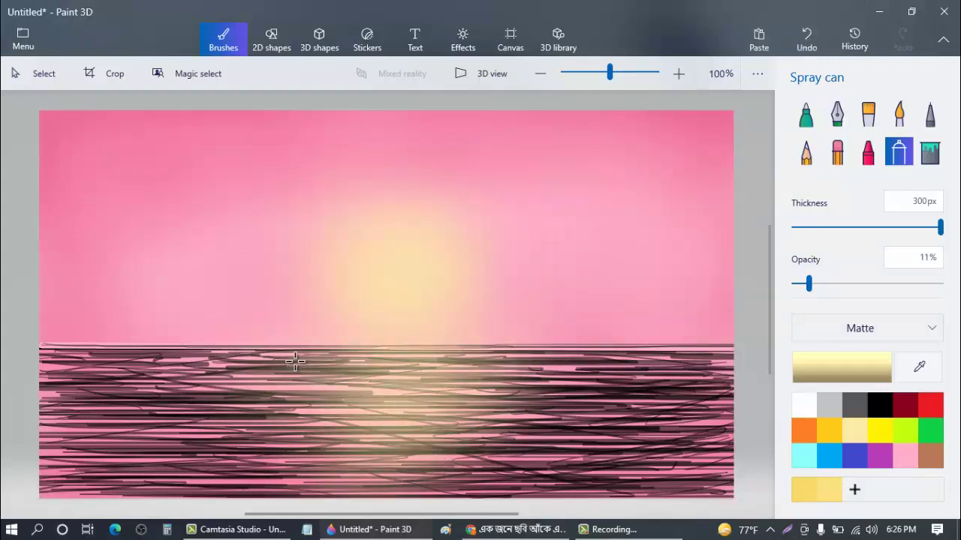
{"action": "mouse_move", "coordinate": [295, 361]}
{"action": "left_mouse_down"}
{"action": "mouse_move", "coordinate": [372, 379]}
{"action": "mouse_move", "coordinate": [452, 364]}
{"action": "mouse_move", "coordinate": [416, 403]}
{"action": "mouse_move", "coordinate": [557, 372]}
{"action": "left_mouse_up"}
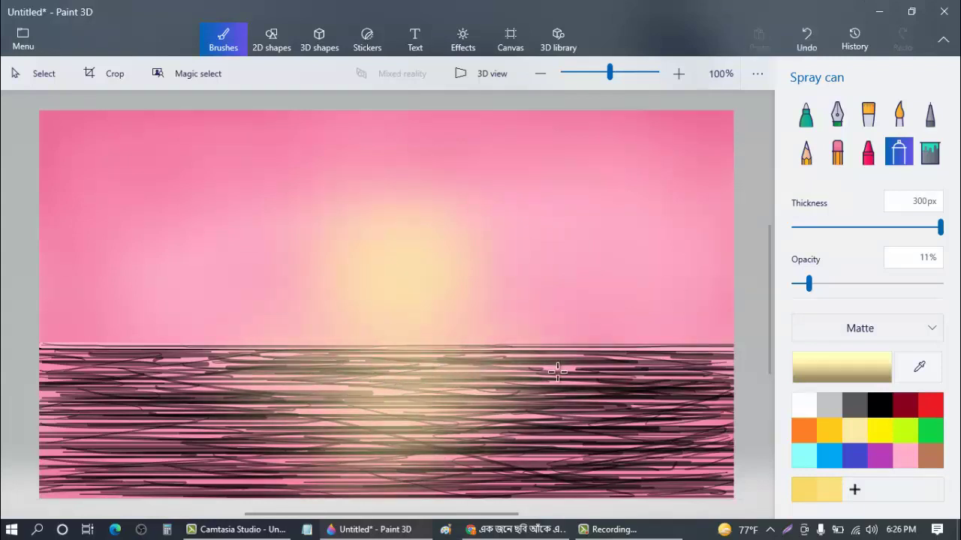
{"action": "left_click_drag", "start_coordinate": [510, 432], "coordinate": [380, 493]}
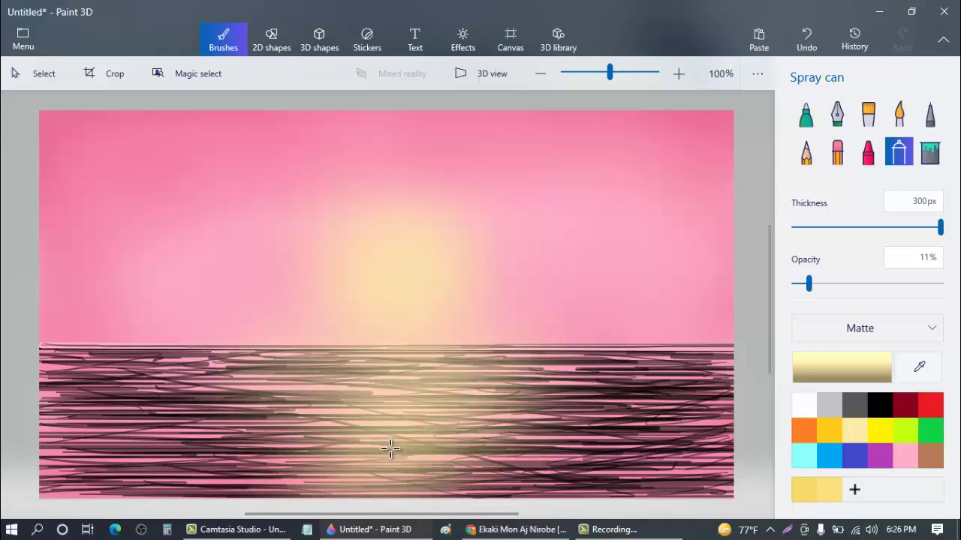
{"action": "mouse_move", "coordinate": [390, 449]}
{"action": "left_mouse_down"}
{"action": "mouse_move", "coordinate": [310, 433]}
{"action": "mouse_move", "coordinate": [383, 382]}
{"action": "mouse_move", "coordinate": [278, 378]}
{"action": "left_mouse_up"}
{"action": "left_click_drag", "start_coordinate": [422, 370], "coordinate": [502, 370]}
{"action": "mouse_move", "coordinate": [351, 387]}
{"action": "left_mouse_down"}
{"action": "mouse_move", "coordinate": [430, 414]}
{"action": "mouse_move", "coordinate": [377, 497]}
{"action": "left_mouse_up"}
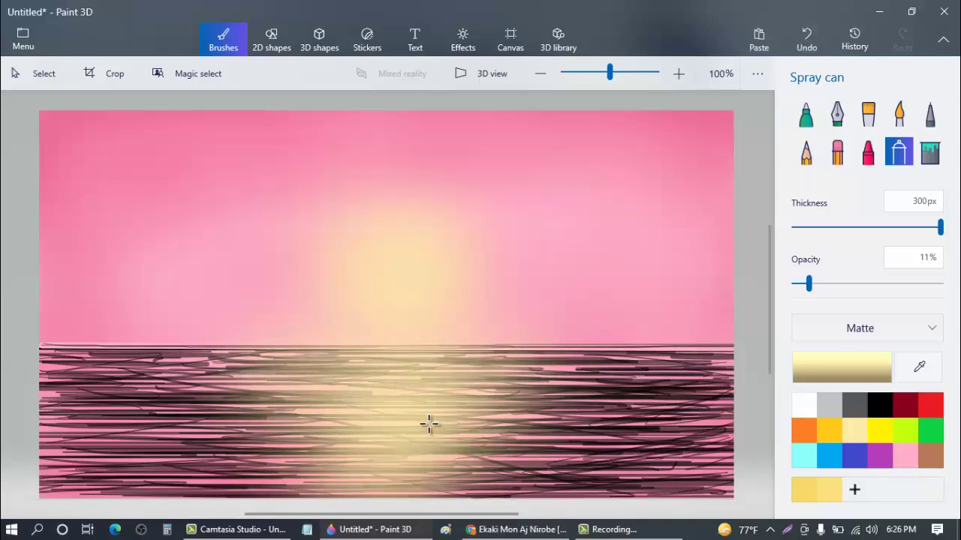
{"action": "key", "text": "ctrl+z"}
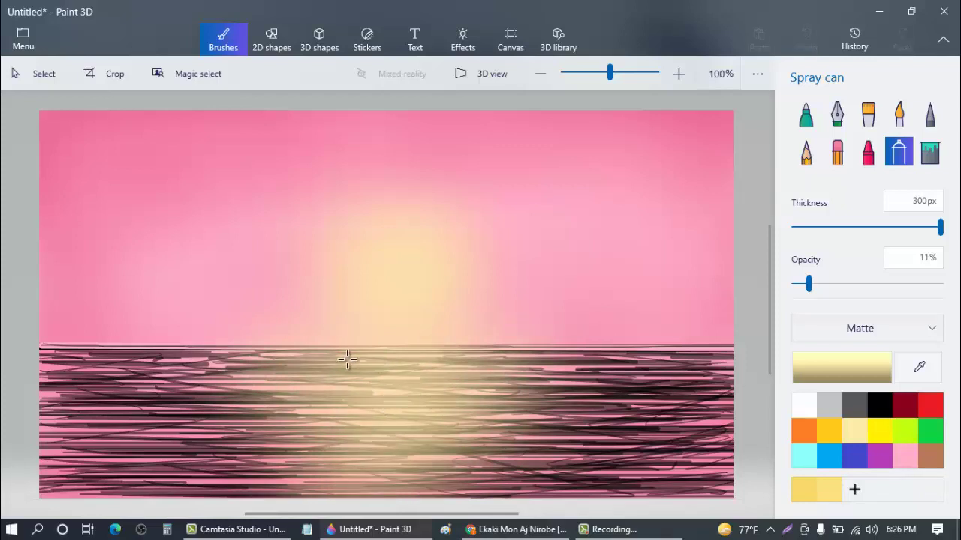
{"action": "mouse_move", "coordinate": [379, 370]}
{"action": "left_mouse_down"}
{"action": "mouse_move", "coordinate": [255, 365]}
{"action": "mouse_move", "coordinate": [667, 386]}
{"action": "left_mouse_up"}
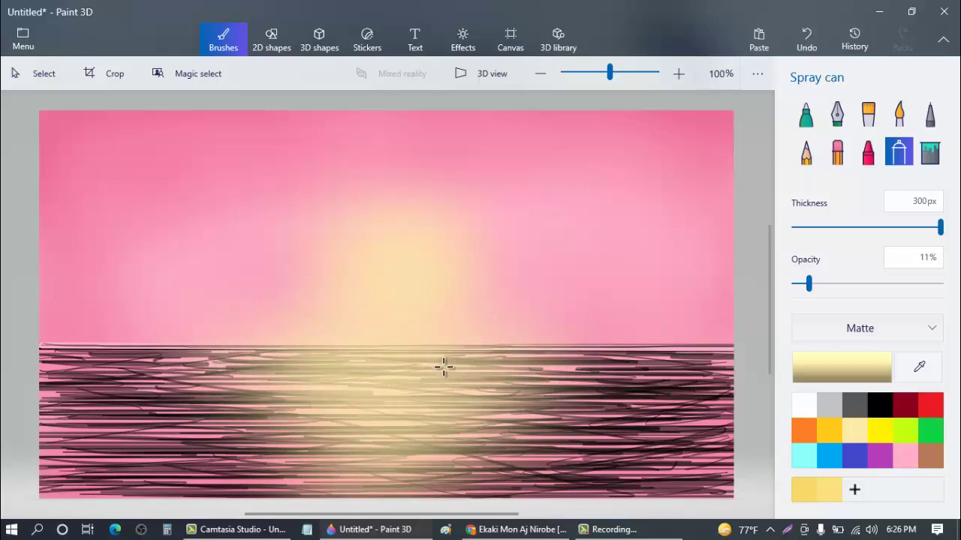
Step: Soften the dark ripples on both sides of the reflection with light pink spray at 3% opacity
{"action": "left_click", "coordinate": [899, 451]}
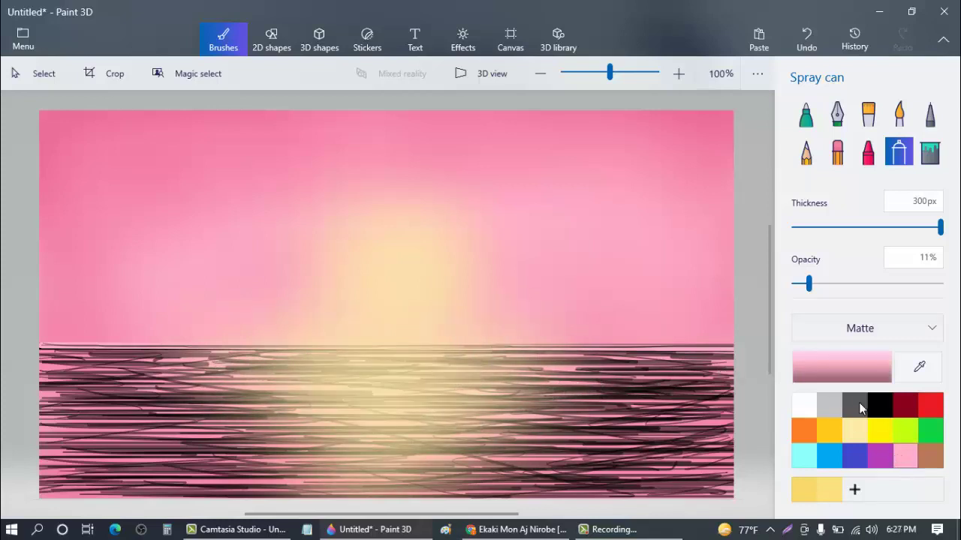
{"action": "left_click_drag", "start_coordinate": [808, 284], "coordinate": [797, 284]}
{"action": "mouse_move", "coordinate": [619, 397]}
{"action": "left_mouse_down"}
{"action": "mouse_move", "coordinate": [594, 414]}
{"action": "mouse_move", "coordinate": [562, 474]}
{"action": "mouse_move", "coordinate": [528, 480]}
{"action": "left_mouse_up"}
{"action": "mouse_move", "coordinate": [558, 422]}
{"action": "left_mouse_down"}
{"action": "mouse_move", "coordinate": [238, 417]}
{"action": "mouse_move", "coordinate": [280, 382]}
{"action": "mouse_move", "coordinate": [199, 385]}
{"action": "mouse_move", "coordinate": [475, 387]}
{"action": "mouse_move", "coordinate": [154, 374]}
{"action": "mouse_move", "coordinate": [238, 377]}
{"action": "mouse_move", "coordinate": [148, 386]}
{"action": "mouse_move", "coordinate": [88, 421]}
{"action": "mouse_move", "coordinate": [175, 421]}
{"action": "mouse_move", "coordinate": [77, 397]}
{"action": "mouse_move", "coordinate": [77, 371]}
{"action": "mouse_move", "coordinate": [136, 359]}
{"action": "mouse_move", "coordinate": [75, 395]}
{"action": "mouse_move", "coordinate": [66, 474]}
{"action": "mouse_move", "coordinate": [190, 494]}
{"action": "mouse_move", "coordinate": [213, 444]}
{"action": "mouse_move", "coordinate": [337, 485]}
{"action": "left_mouse_up"}
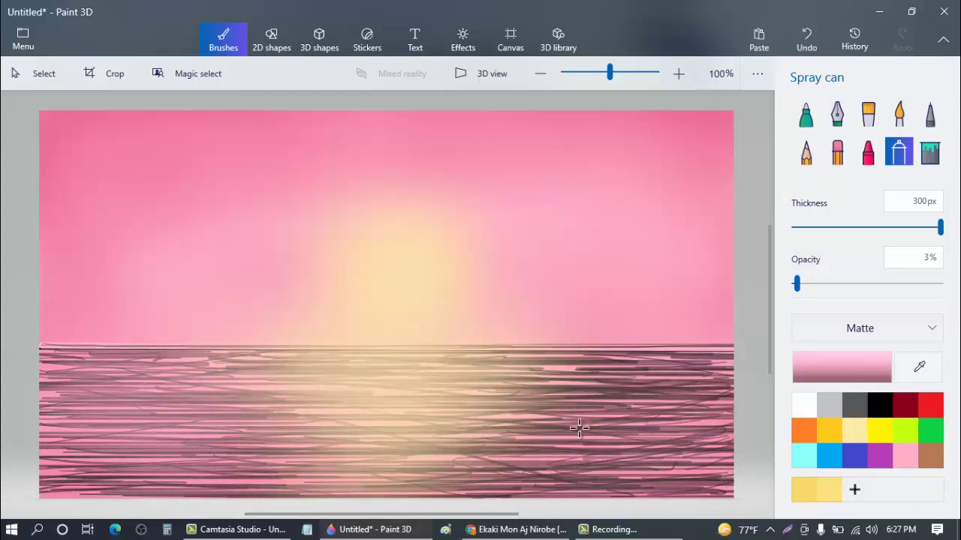
Step: Brighten the sun glow and its water reflection with pale yellow spray at 3% opacity
{"action": "left_click", "coordinate": [854, 430]}
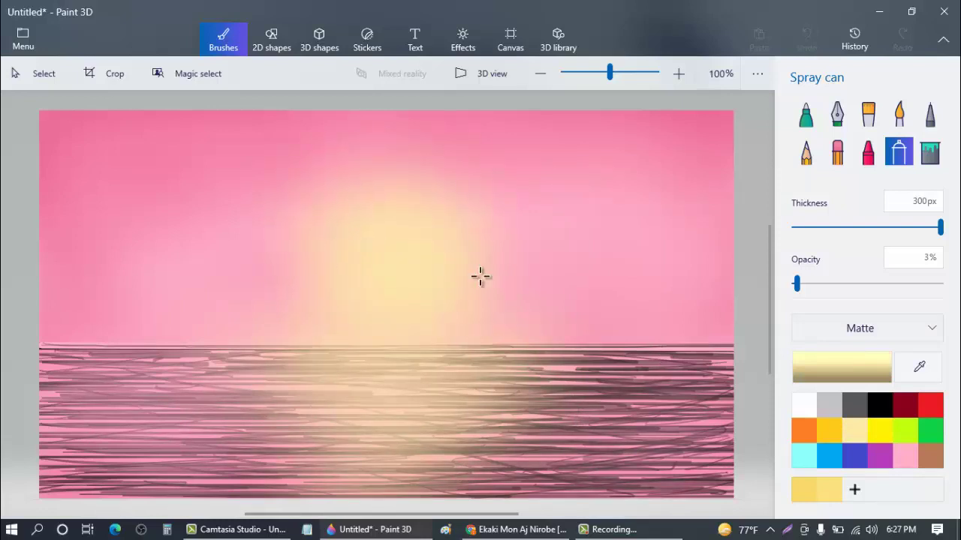
{"action": "left_click_drag", "start_coordinate": [360, 294], "coordinate": [443, 257]}
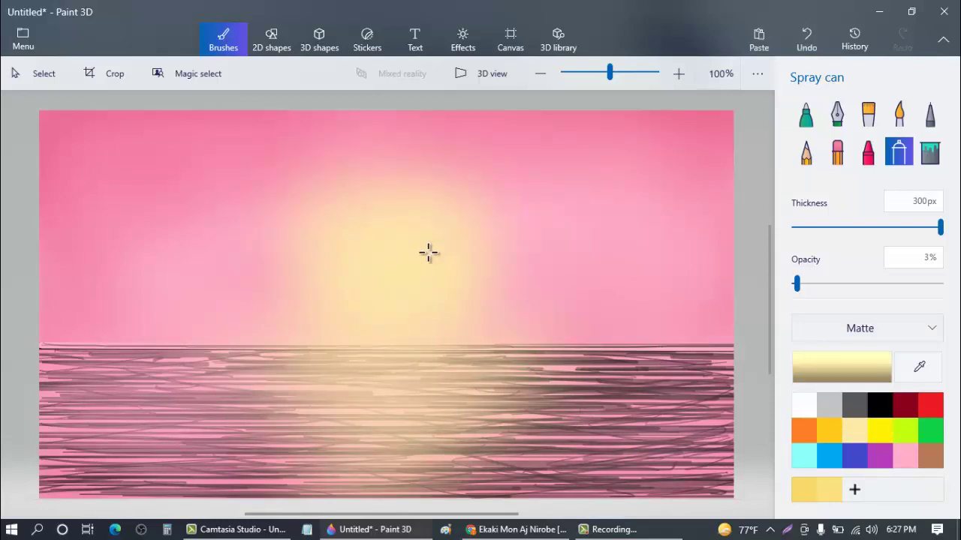
{"action": "mouse_move", "coordinate": [388, 233]}
{"action": "left_mouse_down"}
{"action": "mouse_move", "coordinate": [476, 239]}
{"action": "mouse_move", "coordinate": [430, 268]}
{"action": "mouse_move", "coordinate": [516, 225]}
{"action": "left_mouse_up"}
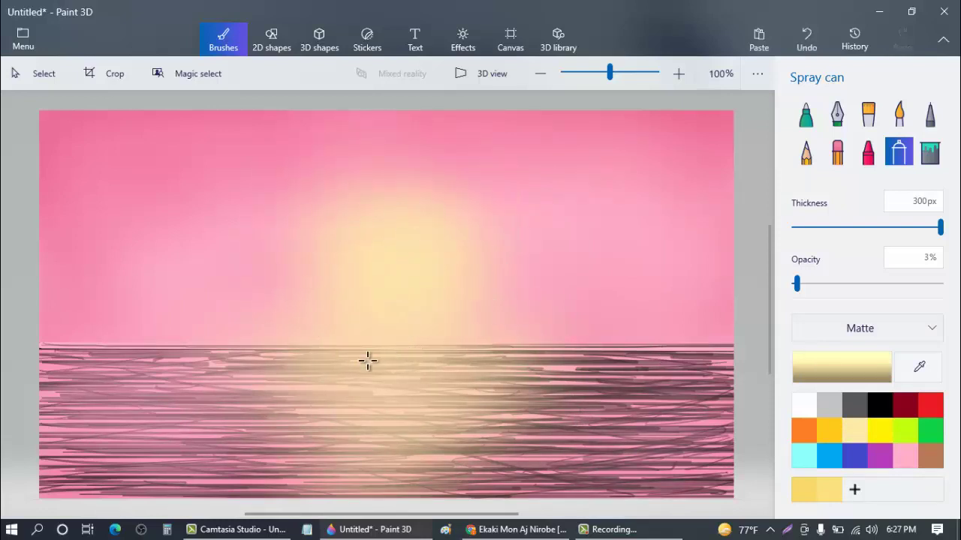
{"action": "mouse_move", "coordinate": [367, 361]}
{"action": "left_mouse_down"}
{"action": "mouse_move", "coordinate": [358, 418]}
{"action": "mouse_move", "coordinate": [384, 461]}
{"action": "left_mouse_up"}
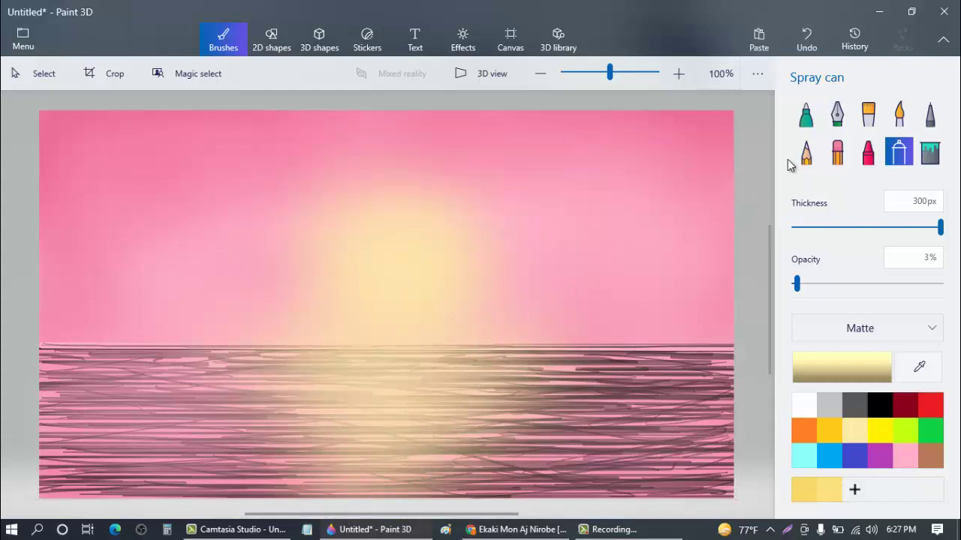
Step: Paint a pale yellow cloud in the sky to the right of the sun glow with a 5 px Marker at 23% opacity
{"action": "left_click", "coordinate": [806, 114]}
{"action": "left_click_drag", "start_coordinate": [815, 232], "coordinate": [800, 237]}
{"action": "mouse_move", "coordinate": [570, 228]}
{"action": "left_mouse_down"}
{"action": "mouse_move", "coordinate": [658, 225]}
{"action": "mouse_move", "coordinate": [708, 251]}
{"action": "mouse_move", "coordinate": [560, 239]}
{"action": "mouse_move", "coordinate": [577, 228]}
{"action": "left_mouse_up"}
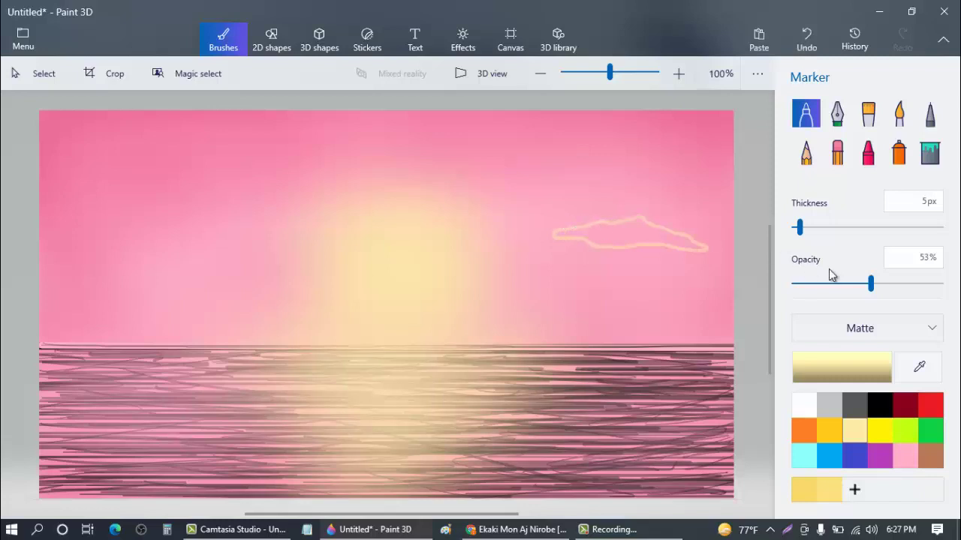
{"action": "left_click", "coordinate": [827, 283]}
{"action": "mouse_move", "coordinate": [639, 231]}
{"action": "left_mouse_down"}
{"action": "mouse_move", "coordinate": [561, 238]}
{"action": "mouse_move", "coordinate": [650, 236]}
{"action": "mouse_move", "coordinate": [585, 245]}
{"action": "mouse_move", "coordinate": [556, 232]}
{"action": "mouse_move", "coordinate": [616, 232]}
{"action": "left_mouse_up"}
{"action": "key", "text": "ctrl+z"}
{"action": "key", "text": "ctrl+z"}
{"action": "key", "text": "ctrl+z"}
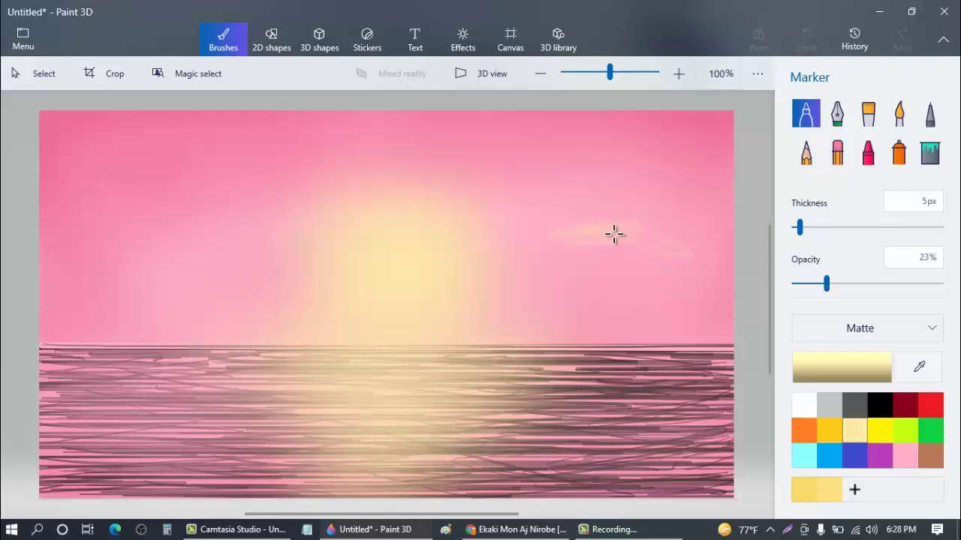
{"action": "left_click_drag", "start_coordinate": [637, 235], "coordinate": [692, 256]}
{"action": "left_click_drag", "start_coordinate": [663, 244], "coordinate": [683, 255]}
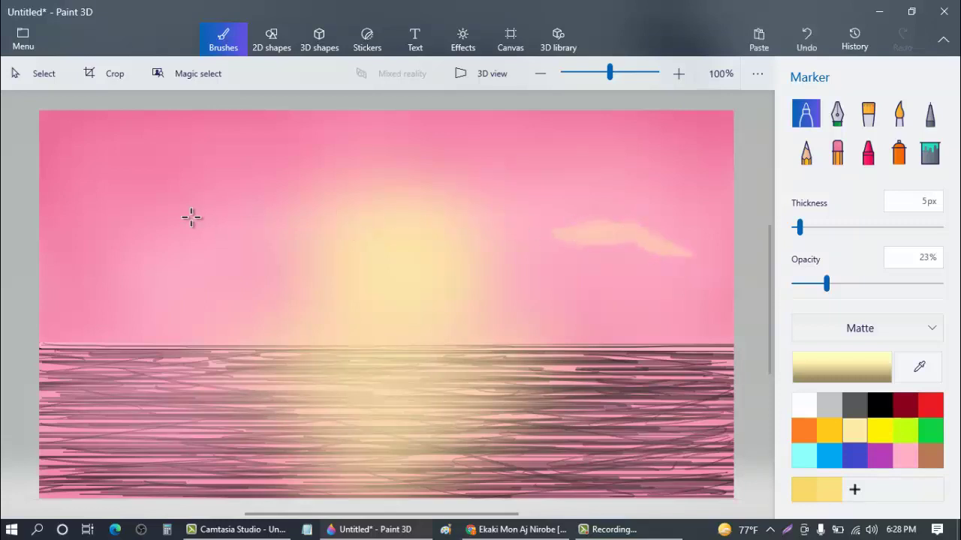
Step: Paint two thin pale yellow clouds left of the sun glow, one high and one at mid-height
{"action": "mouse_move", "coordinate": [220, 227]}
{"action": "left_mouse_down"}
{"action": "mouse_move", "coordinate": [95, 238]}
{"action": "mouse_move", "coordinate": [186, 226]}
{"action": "mouse_move", "coordinate": [140, 239]}
{"action": "left_mouse_up"}
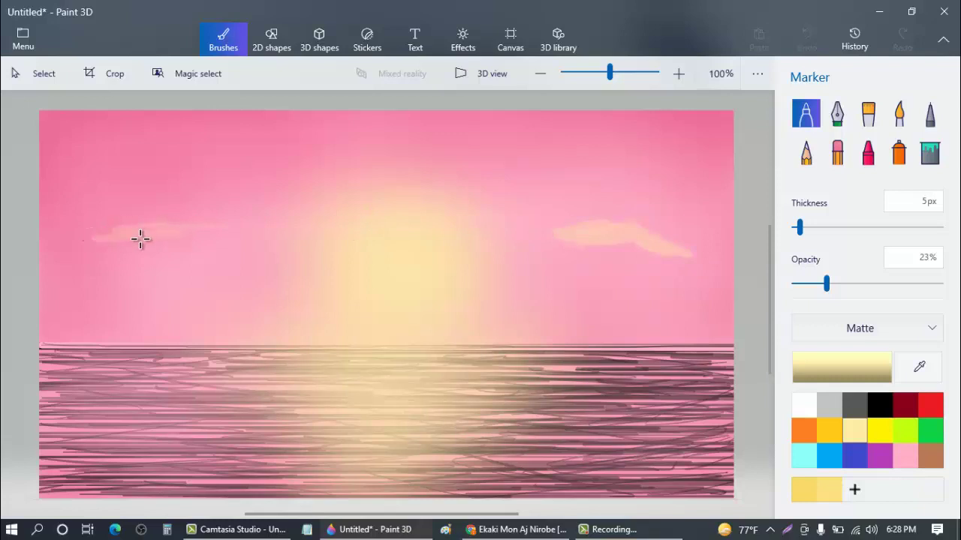
{"action": "left_click_drag", "start_coordinate": [247, 229], "coordinate": [112, 236]}
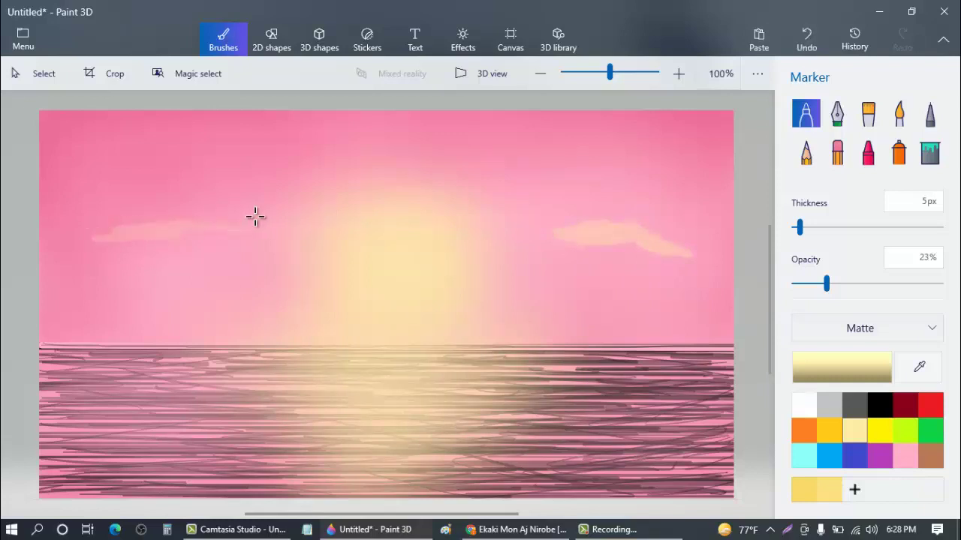
{"action": "mouse_move", "coordinate": [266, 181]}
{"action": "left_mouse_down"}
{"action": "mouse_move", "coordinate": [158, 170]}
{"action": "mouse_move", "coordinate": [241, 188]}
{"action": "mouse_move", "coordinate": [162, 171]}
{"action": "mouse_move", "coordinate": [237, 163]}
{"action": "mouse_move", "coordinate": [204, 175]}
{"action": "mouse_move", "coordinate": [234, 173]}
{"action": "mouse_move", "coordinate": [200, 172]}
{"action": "mouse_move", "coordinate": [230, 165]}
{"action": "mouse_move", "coordinate": [221, 179]}
{"action": "mouse_move", "coordinate": [259, 176]}
{"action": "mouse_move", "coordinate": [232, 186]}
{"action": "mouse_move", "coordinate": [323, 186]}
{"action": "left_mouse_up"}
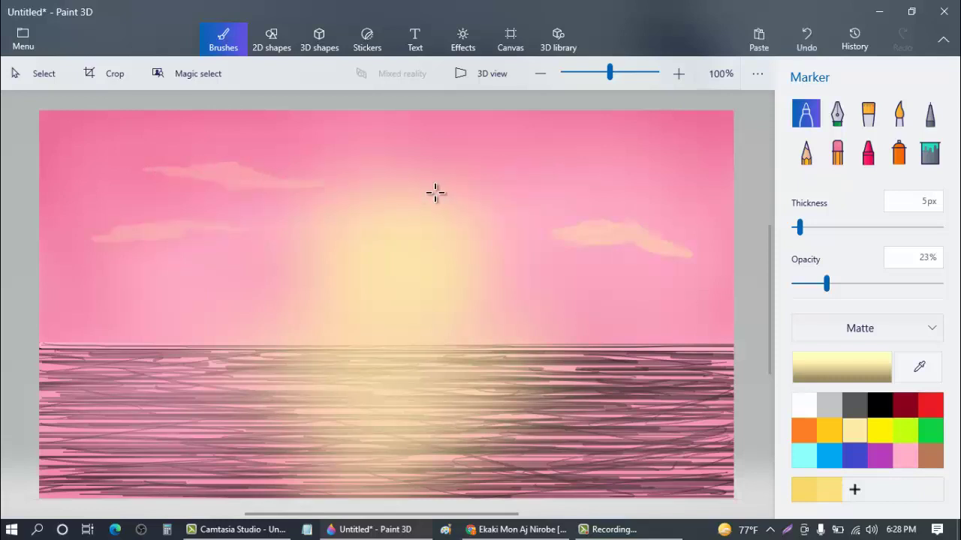
Step: Add a long thin cloud above the existing right-hand cloud and a small faint one low in the sky left of the glow
{"action": "left_click_drag", "start_coordinate": [614, 235], "coordinate": [546, 234]}
{"action": "mouse_move", "coordinate": [442, 185]}
{"action": "left_mouse_down"}
{"action": "mouse_move", "coordinate": [642, 185]}
{"action": "mouse_move", "coordinate": [437, 182]}
{"action": "mouse_move", "coordinate": [526, 187]}
{"action": "mouse_move", "coordinate": [490, 182]}
{"action": "mouse_move", "coordinate": [534, 179]}
{"action": "left_mouse_up"}
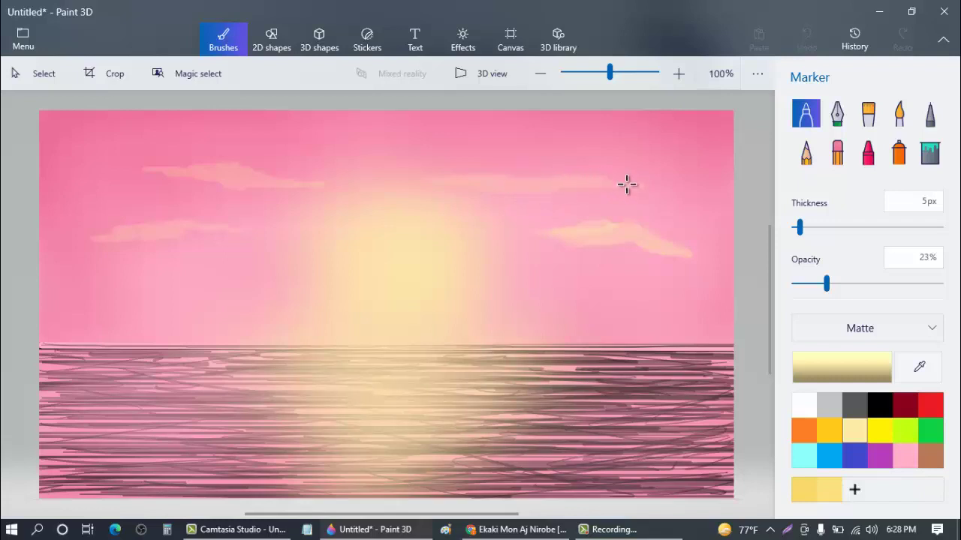
{"action": "left_click_drag", "start_coordinate": [626, 184], "coordinate": [639, 200]}
{"action": "left_click_drag", "start_coordinate": [174, 284], "coordinate": [287, 289]}
{"action": "left_click_drag", "start_coordinate": [207, 282], "coordinate": [215, 292]}
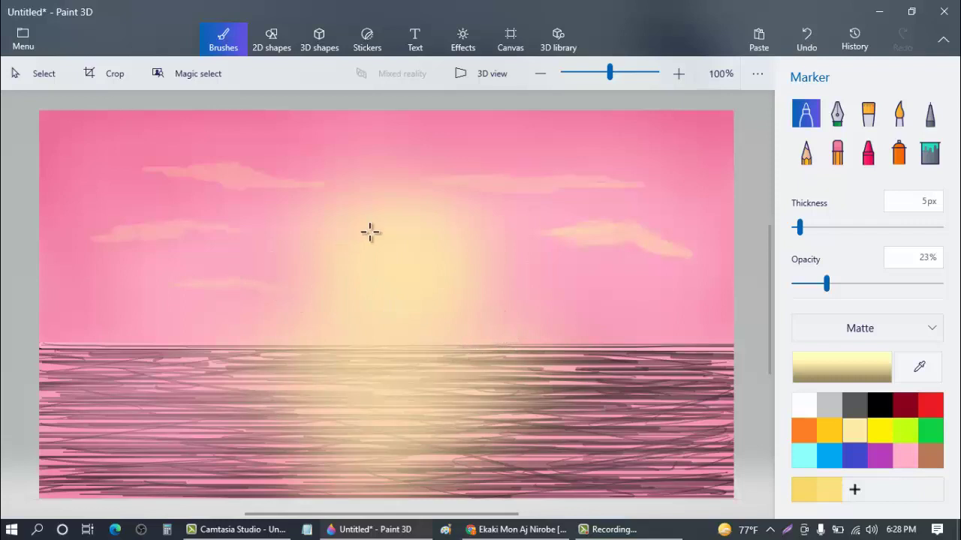
Step: Draw a circle with solid white fill and white outline in the middle of the sun glow, widening it slightly
{"action": "left_click", "coordinate": [288, 41]}
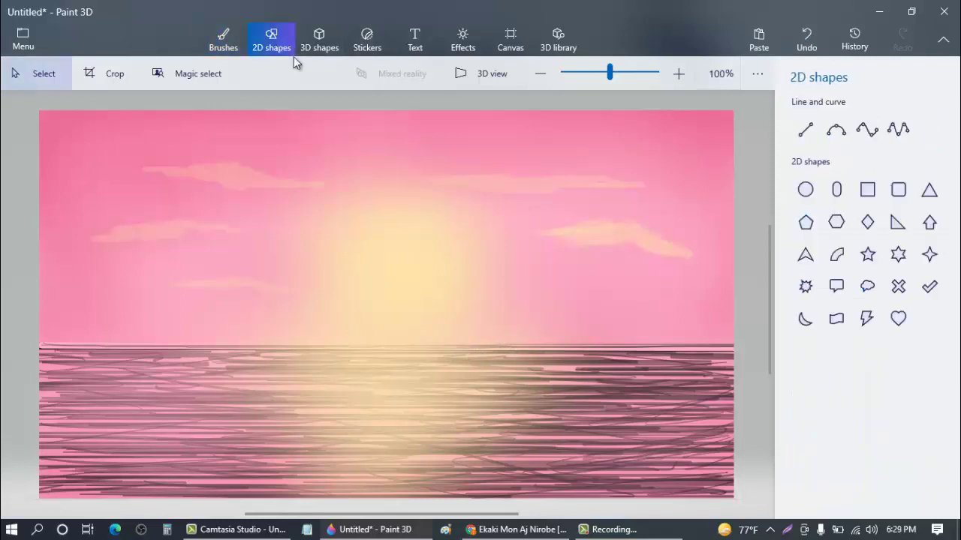
{"action": "left_click", "coordinate": [803, 194]}
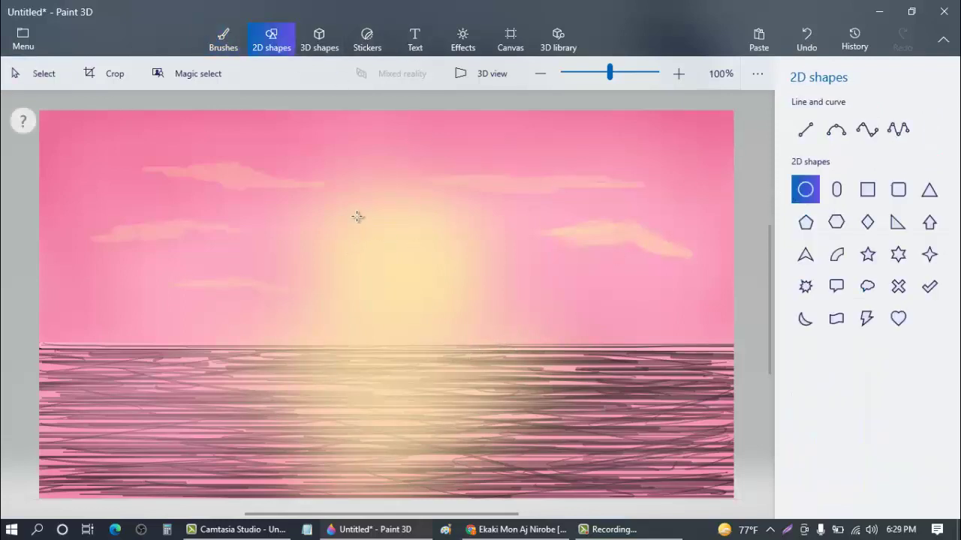
{"action": "left_click_drag", "start_coordinate": [357, 217], "coordinate": [442, 300]}
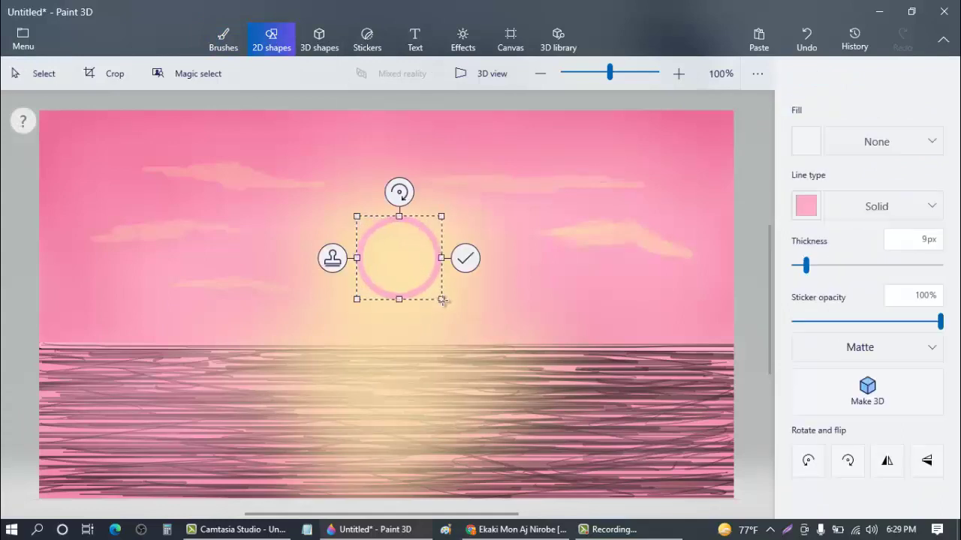
{"action": "left_click", "coordinate": [806, 141]}
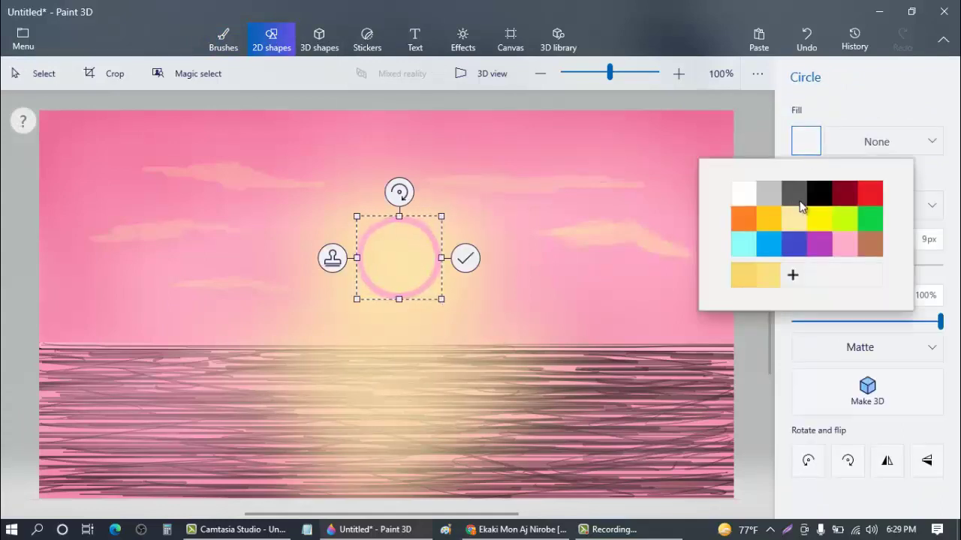
{"action": "left_click", "coordinate": [745, 200]}
{"action": "left_click", "coordinate": [806, 206]}
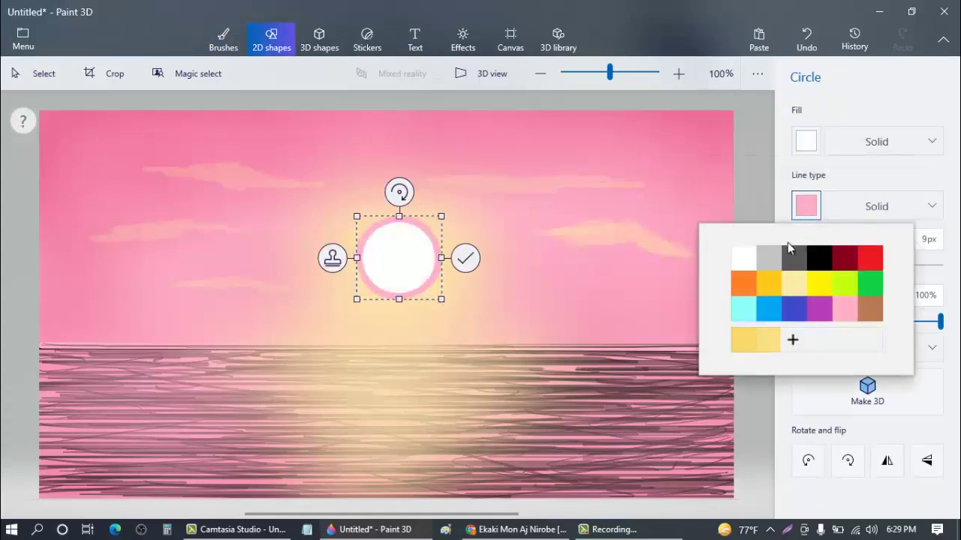
{"action": "left_click", "coordinate": [751, 258]}
{"action": "left_click_drag", "start_coordinate": [441, 216], "coordinate": [448, 218]}
{"action": "left_click_drag", "start_coordinate": [404, 298], "coordinate": [412, 297]}
{"action": "left_click", "coordinate": [515, 227]}
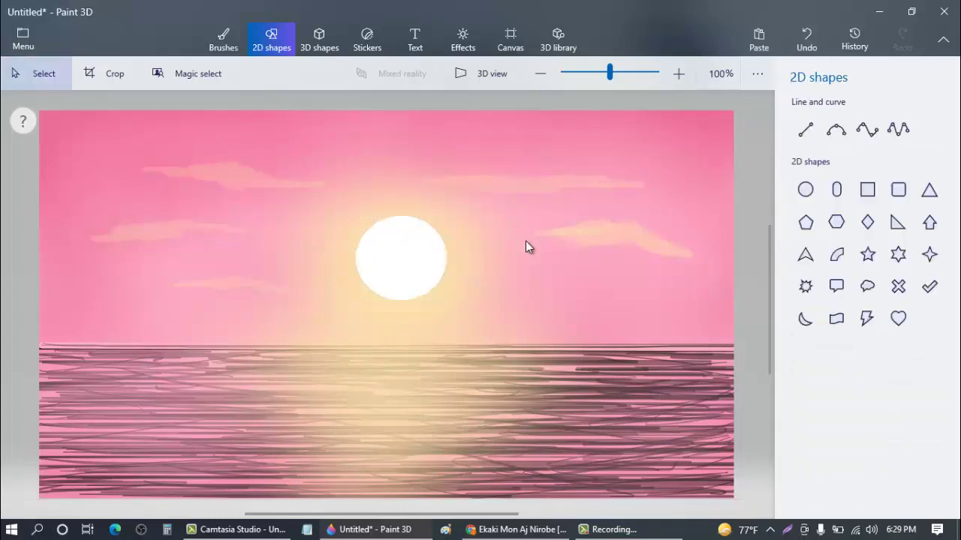
Step: Shade the white disc with faint dark gray patches using a 100 px Crayon at 26% opacity
{"action": "left_click", "coordinate": [235, 46]}
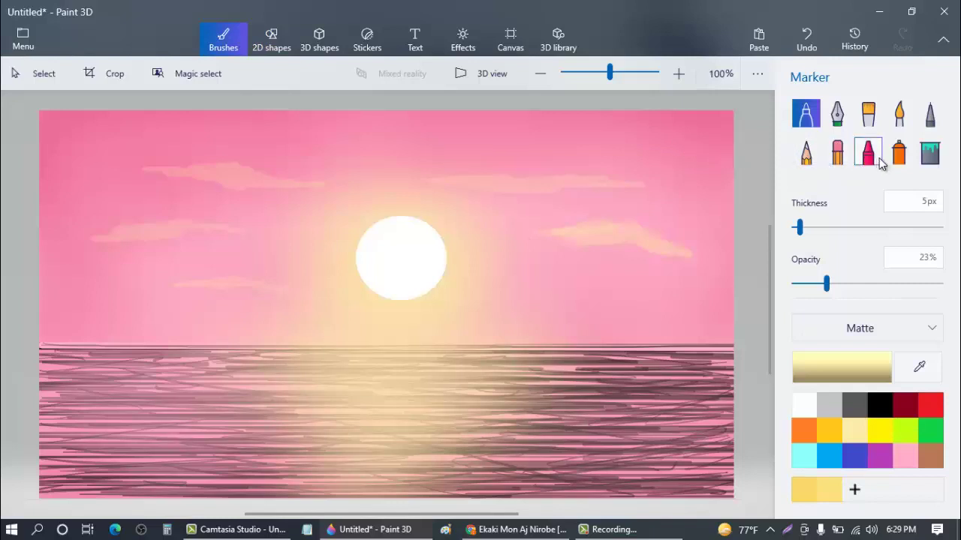
{"action": "left_click", "coordinate": [868, 153]}
{"action": "left_click_drag", "start_coordinate": [897, 227], "coordinate": [943, 227]}
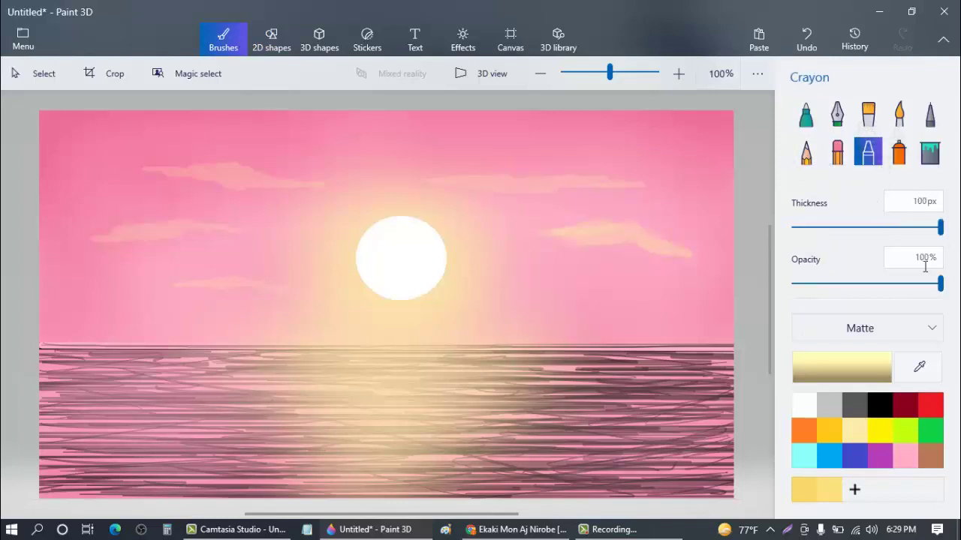
{"action": "left_click_drag", "start_coordinate": [940, 284], "coordinate": [830, 286]}
{"action": "left_click", "coordinate": [854, 405]}
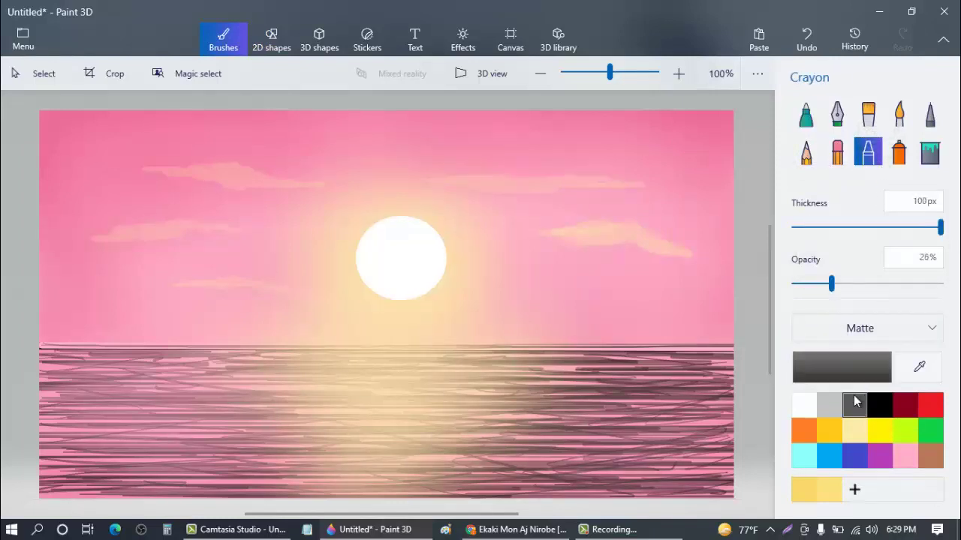
{"action": "left_click_drag", "start_coordinate": [397, 264], "coordinate": [401, 269]}
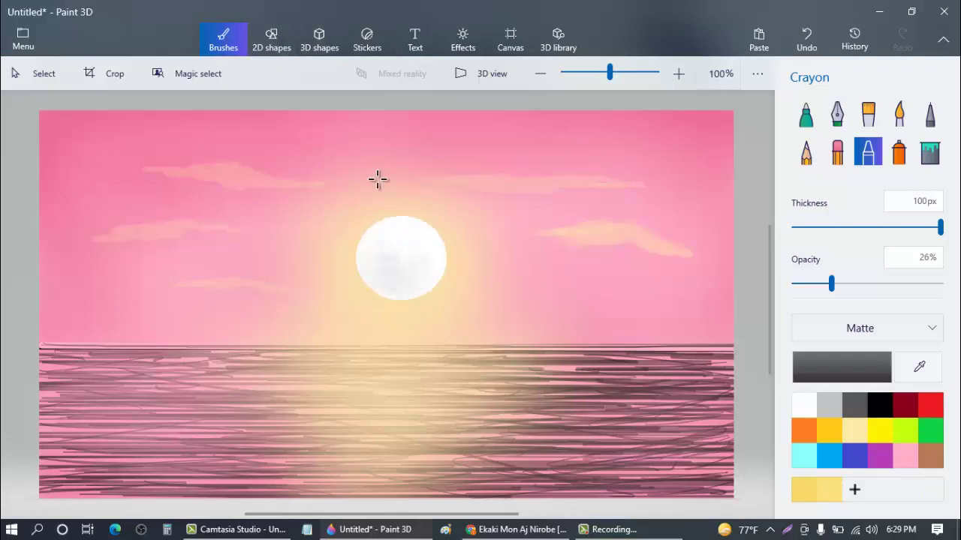
Step: Draw a second circle beside the disc, with no fill and a 9 px solid white outline
{"action": "left_click", "coordinate": [284, 48]}
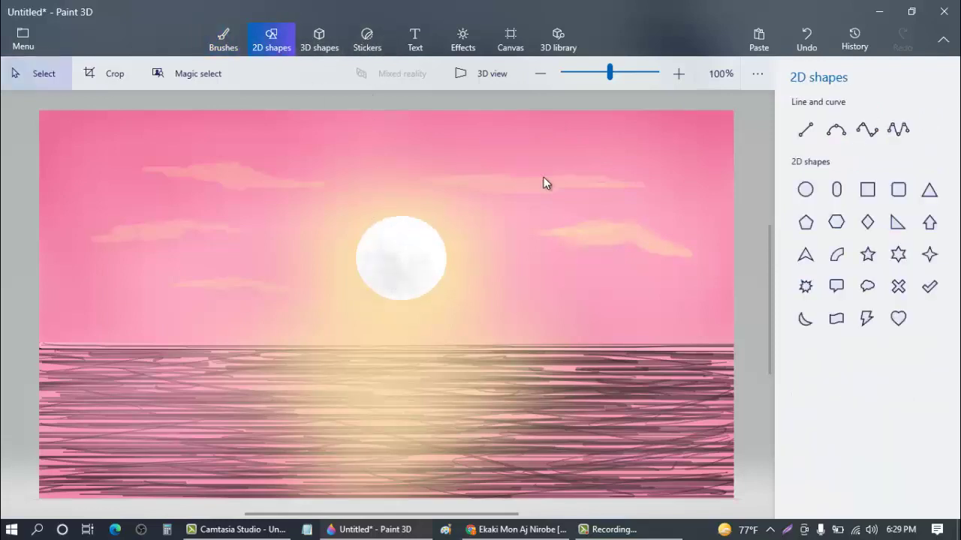
{"action": "left_click", "coordinate": [804, 189]}
{"action": "left_click_drag", "start_coordinate": [501, 203], "coordinate": [534, 254]}
{"action": "left_click", "coordinate": [805, 206]}
{"action": "left_click", "coordinate": [875, 204]}
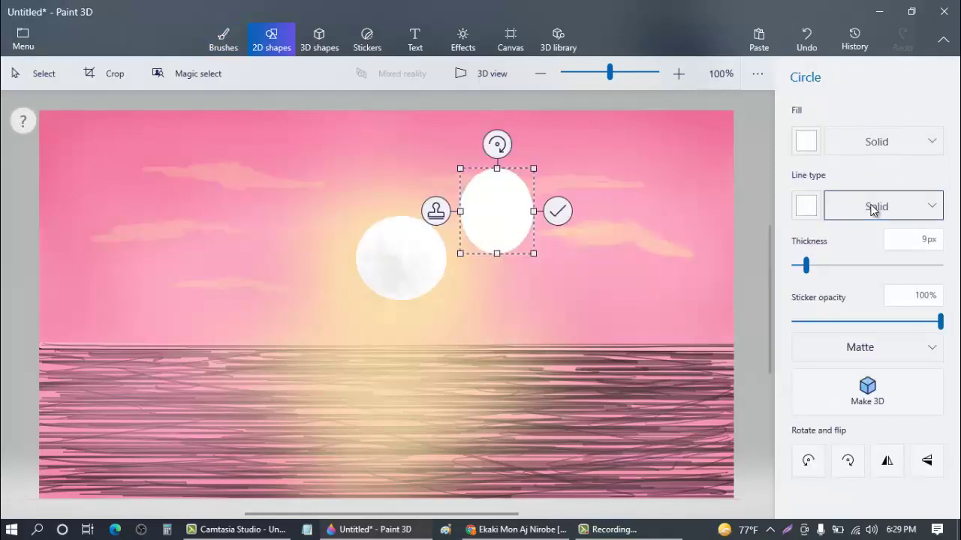
{"action": "left_click", "coordinate": [875, 204]}
{"action": "left_click", "coordinate": [873, 187]}
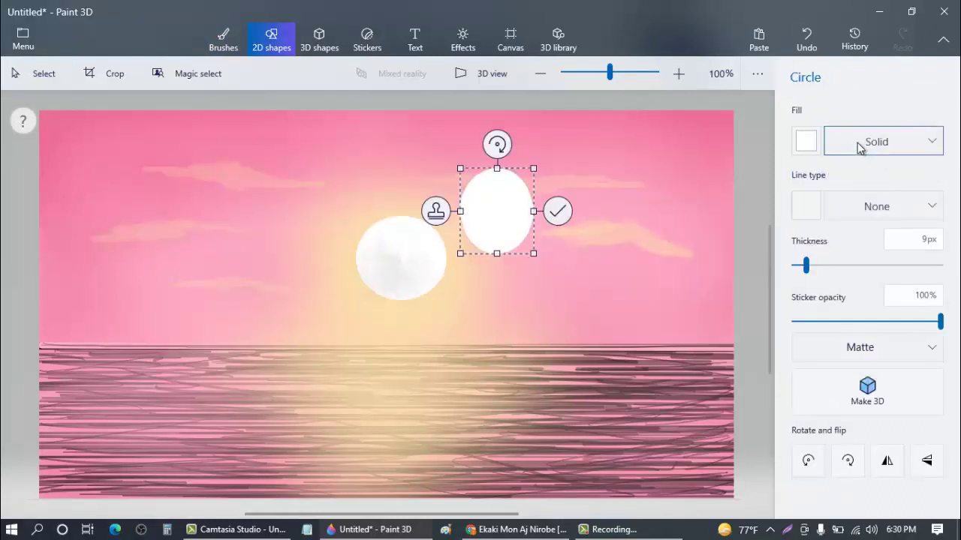
{"action": "left_click", "coordinate": [860, 147]}
{"action": "left_click", "coordinate": [872, 122]}
Step: Move the outline circle onto the shaded disc and resize it to fit around the disc's edge
{"action": "left_click_drag", "start_coordinate": [500, 203], "coordinate": [399, 248]}
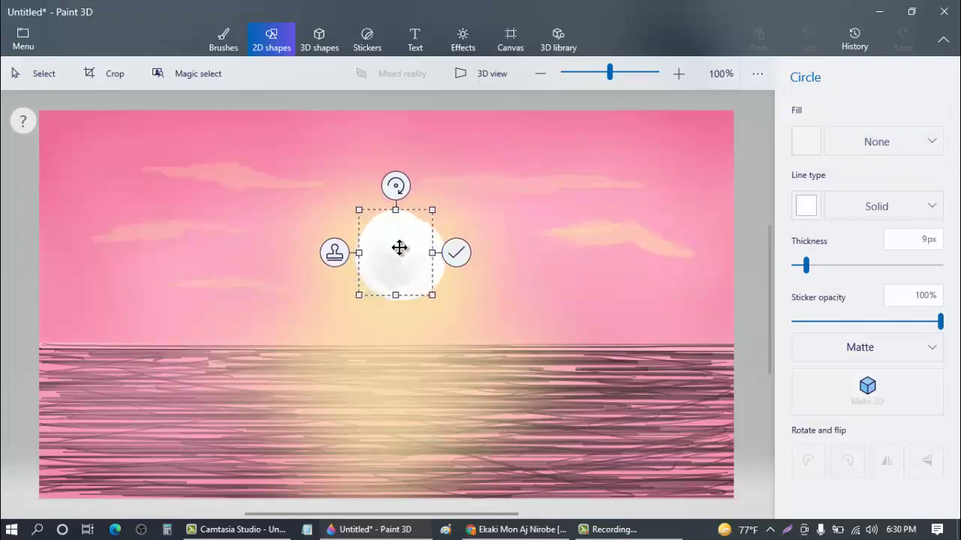
{"action": "mouse_move", "coordinate": [432, 210]}
{"action": "left_mouse_down"}
{"action": "mouse_move", "coordinate": [459, 213]}
{"action": "mouse_move", "coordinate": [447, 214]}
{"action": "left_mouse_up"}
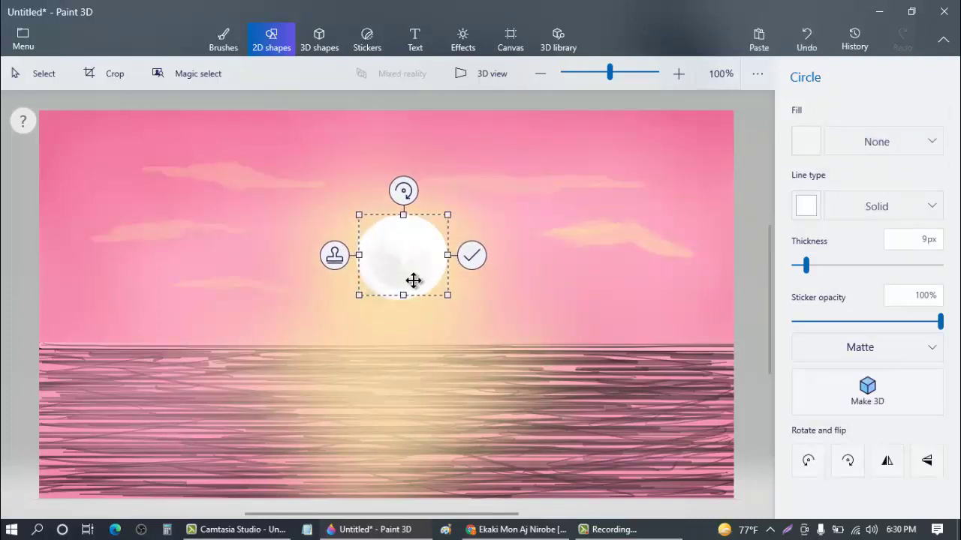
{"action": "left_click_drag", "start_coordinate": [398, 295], "coordinate": [385, 299]}
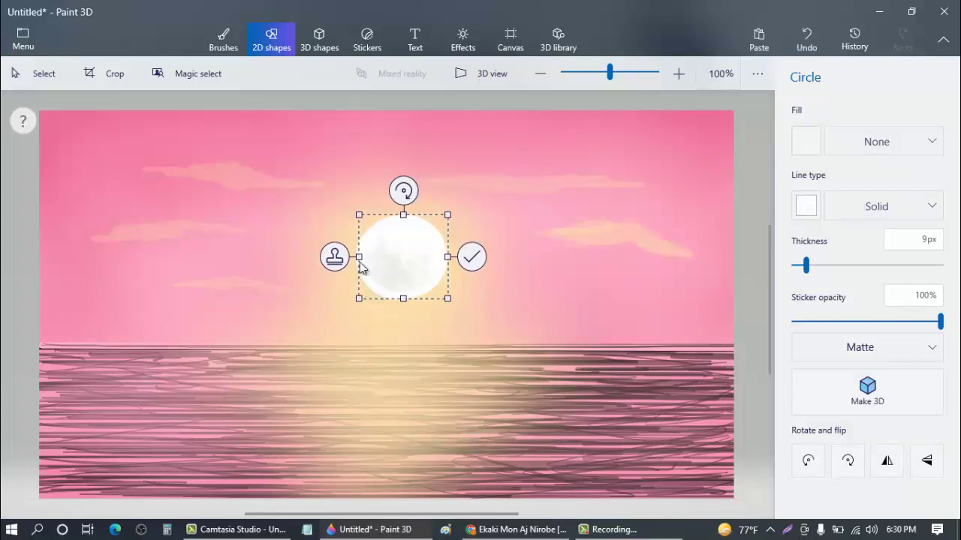
{"action": "mouse_move", "coordinate": [359, 214]}
{"action": "left_mouse_down"}
{"action": "mouse_move", "coordinate": [338, 213]}
{"action": "mouse_move", "coordinate": [351, 213]}
{"action": "left_mouse_up"}
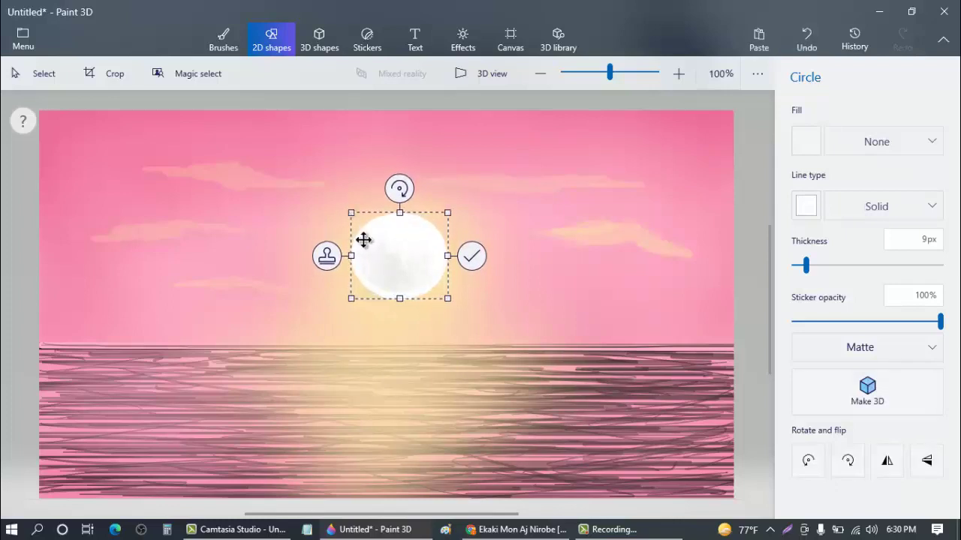
{"action": "left_click", "coordinate": [505, 297]}
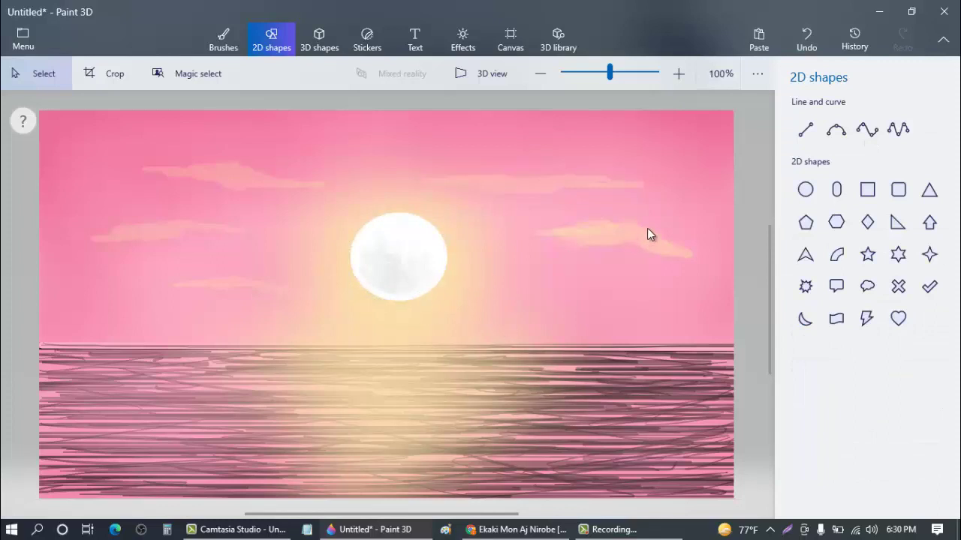
Step: Draw another unfilled white 9 px circle over the disc and stretch it slightly beyond the disc's rim
{"action": "left_click", "coordinate": [806, 189]}
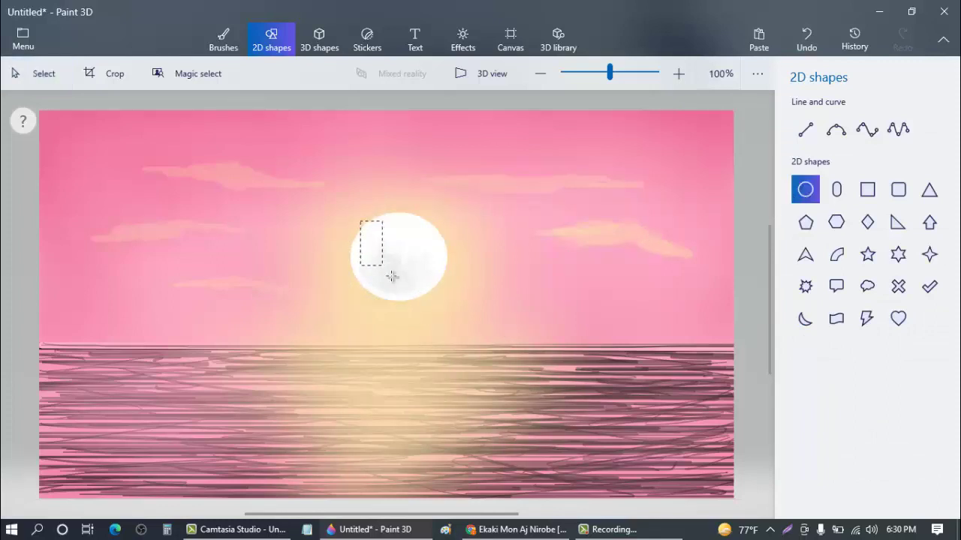
{"action": "left_click_drag", "start_coordinate": [392, 276], "coordinate": [446, 300]}
{"action": "left_click_drag", "start_coordinate": [353, 307], "coordinate": [337, 306]}
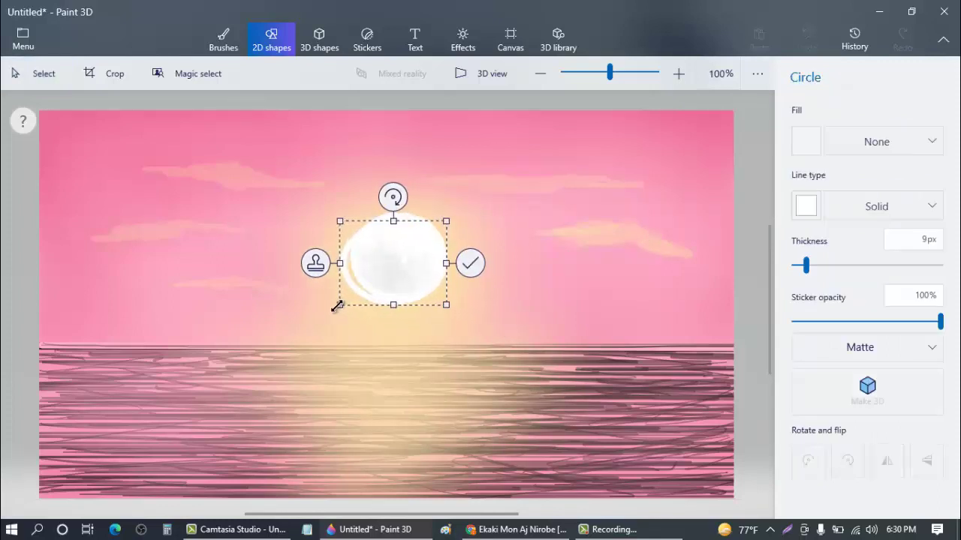
{"action": "left_click_drag", "start_coordinate": [393, 220], "coordinate": [395, 211]}
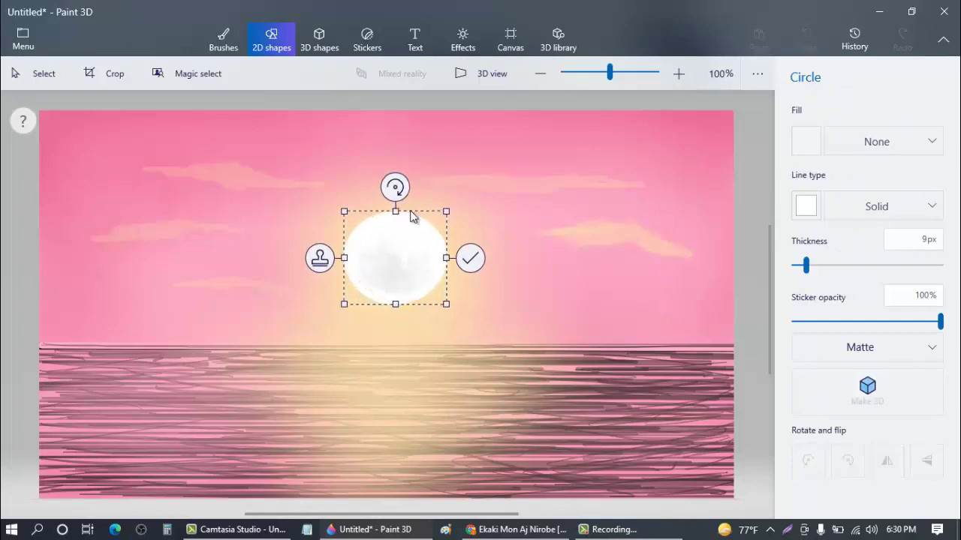
{"action": "left_click", "coordinate": [508, 304]}
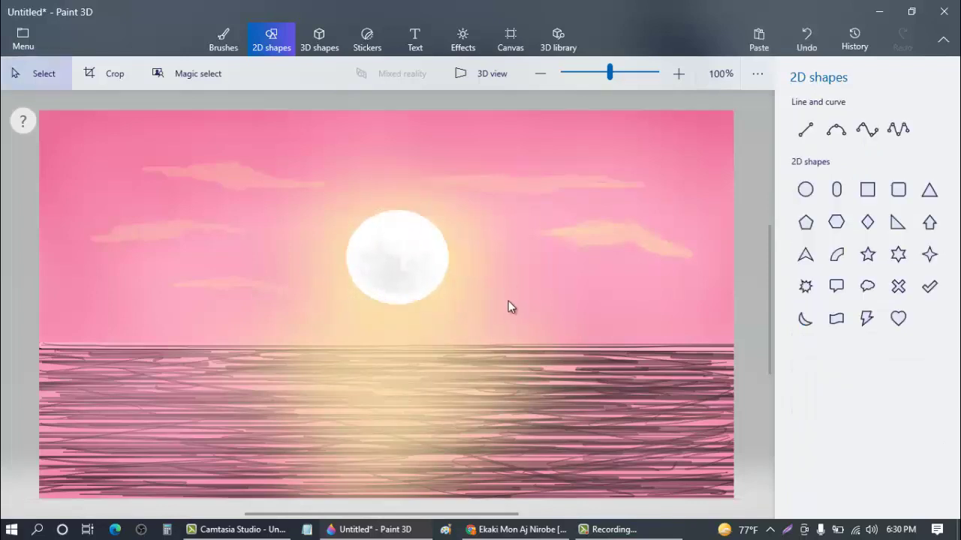
Step: Draw two small dark gray flying birds to the right of the disc with a 2 px Marker at 100% opacity
{"action": "left_click", "coordinate": [222, 42]}
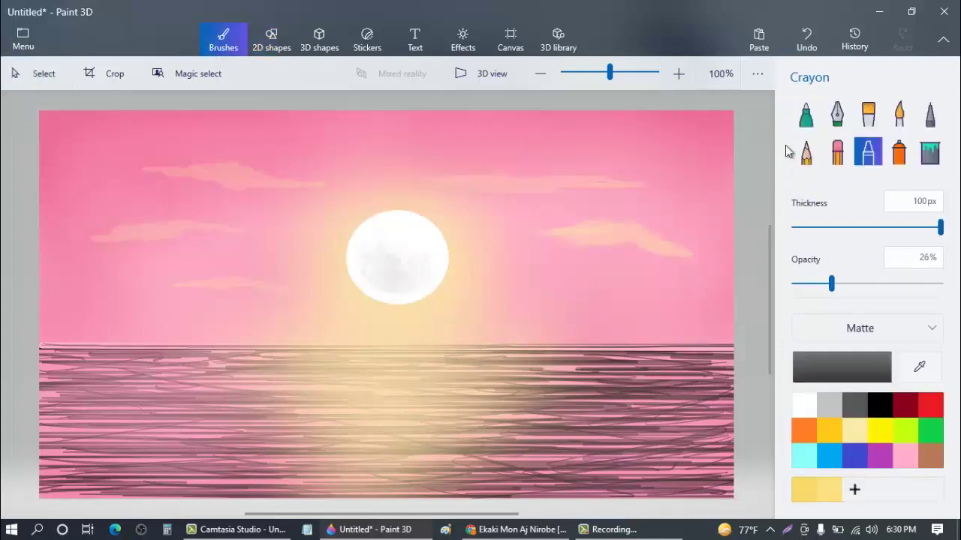
{"action": "left_click", "coordinate": [805, 114]}
{"action": "left_click_drag", "start_coordinate": [829, 283], "coordinate": [941, 284]}
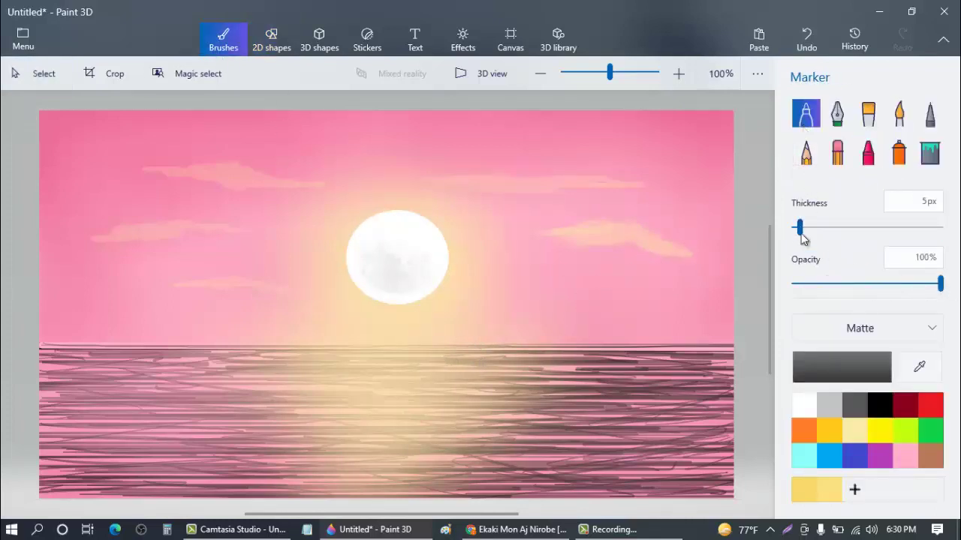
{"action": "left_click_drag", "start_coordinate": [800, 231], "coordinate": [795, 229]}
{"action": "left_click_drag", "start_coordinate": [513, 253], "coordinate": [535, 229]}
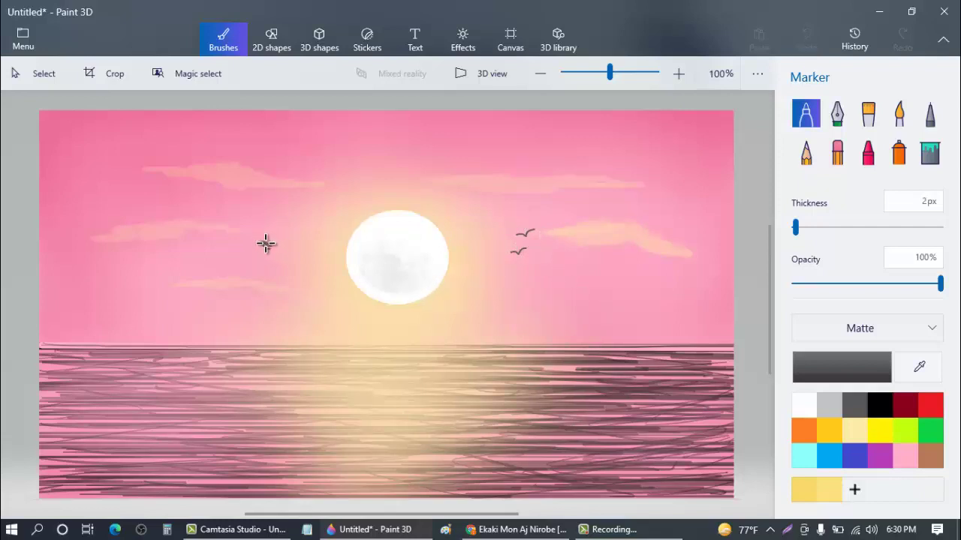
Step: Draw a larger filled dark gray bird left of the disc and thicken the lower small bird on the right
{"action": "left_click_drag", "start_coordinate": [286, 251], "coordinate": [280, 250]}
{"action": "mouse_move", "coordinate": [269, 246]}
{"action": "left_mouse_down"}
{"action": "mouse_move", "coordinate": [321, 242]}
{"action": "mouse_move", "coordinate": [269, 246]}
{"action": "mouse_move", "coordinate": [302, 244]}
{"action": "mouse_move", "coordinate": [279, 239]}
{"action": "left_mouse_up"}
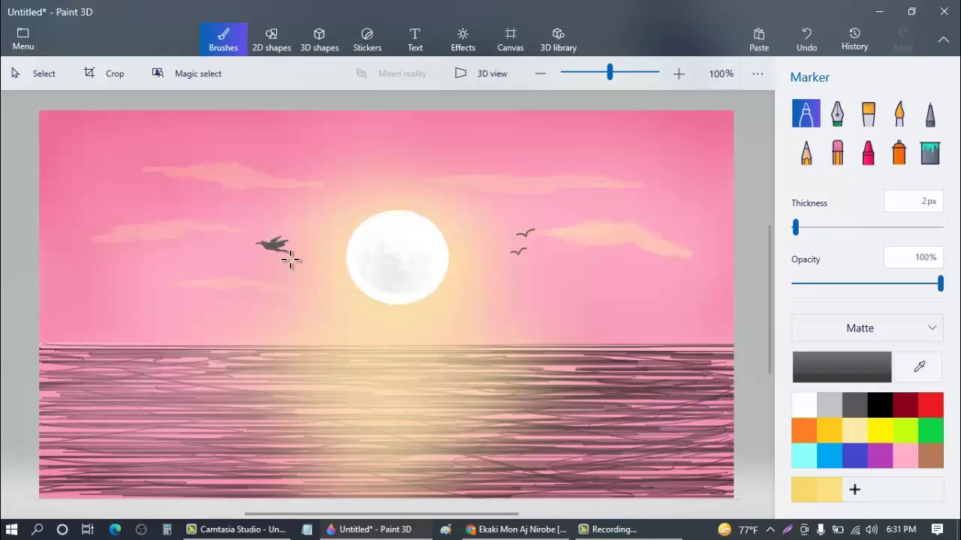
{"action": "left_click_drag", "start_coordinate": [274, 247], "coordinate": [279, 246]}
{"action": "mouse_move", "coordinate": [514, 252]}
{"action": "left_mouse_down"}
{"action": "mouse_move", "coordinate": [527, 248]}
{"action": "mouse_move", "coordinate": [520, 254]}
{"action": "left_mouse_up"}
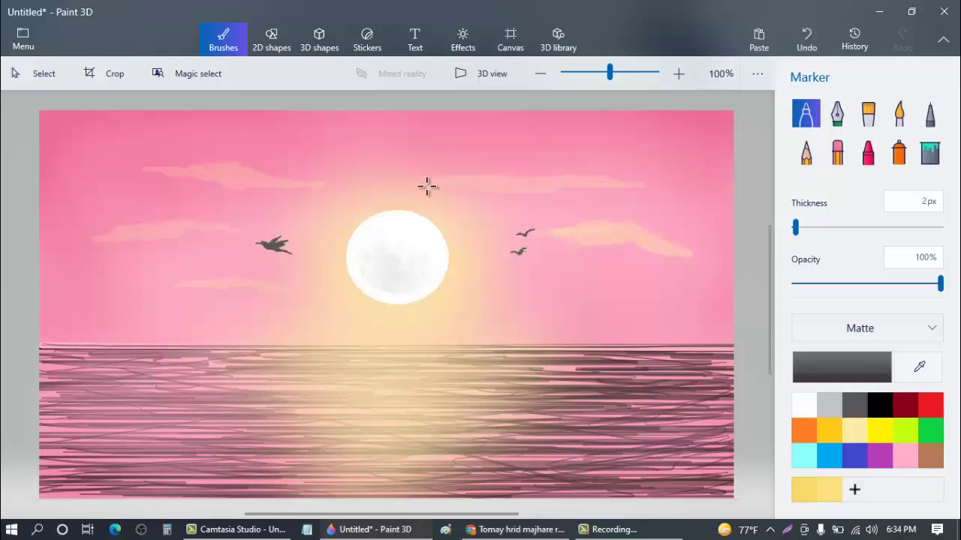
Step: Draw a wide, flat pentagon on the water below the disc with a 9 px solid line and solid fill, both black
{"action": "left_click", "coordinate": [274, 44]}
{"action": "left_click", "coordinate": [805, 222]}
{"action": "left_click_drag", "start_coordinate": [286, 354], "coordinate": [484, 371]}
{"action": "left_click", "coordinate": [805, 205]}
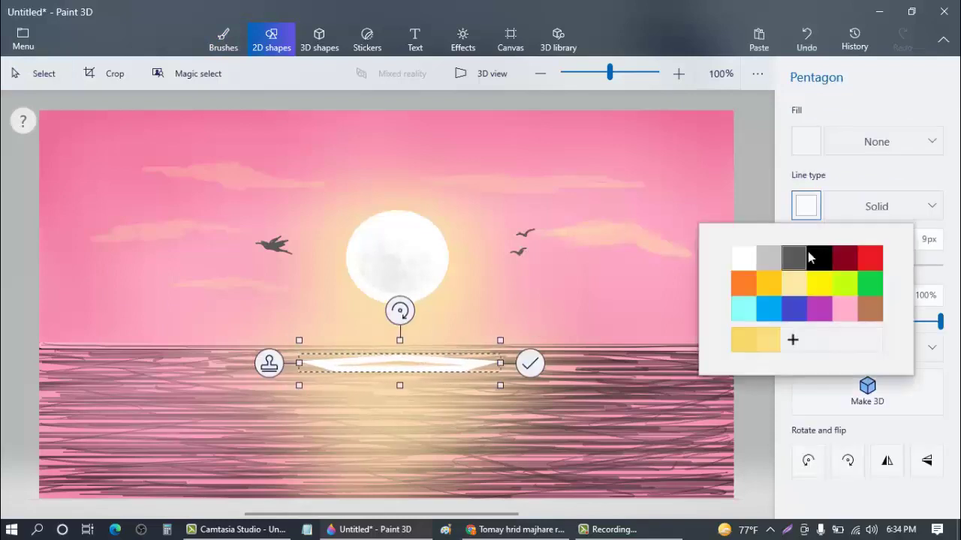
{"action": "left_click", "coordinate": [806, 255]}
{"action": "left_click", "coordinate": [805, 141]}
{"action": "left_click", "coordinate": [806, 192]}
Step: Narrow the black pentagon and place it on the horizon beneath the disc as a boat hull
{"action": "left_click_drag", "start_coordinate": [500, 340], "coordinate": [476, 339]}
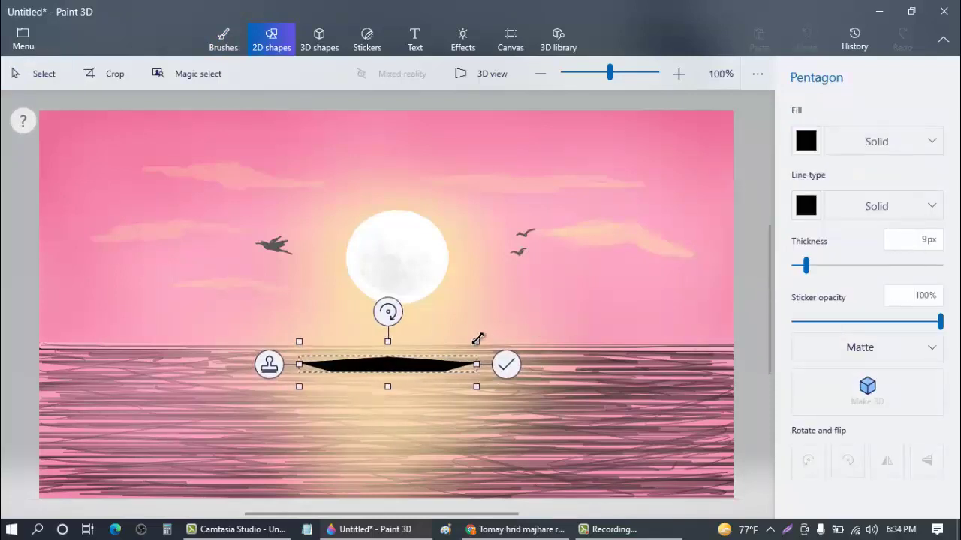
{"action": "left_click_drag", "start_coordinate": [411, 357], "coordinate": [421, 336]}
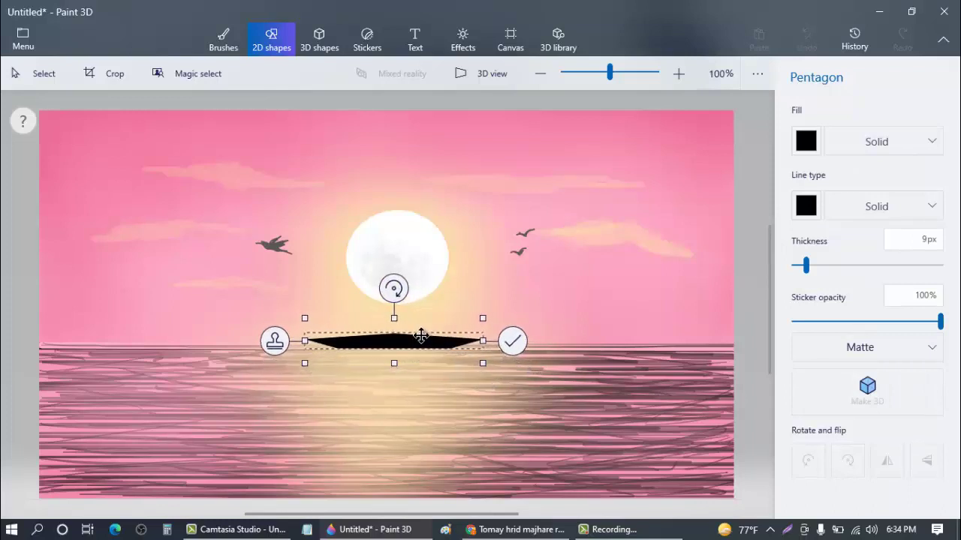
{"action": "left_click_drag", "start_coordinate": [487, 321], "coordinate": [461, 324]}
{"action": "left_click", "coordinate": [452, 367]}
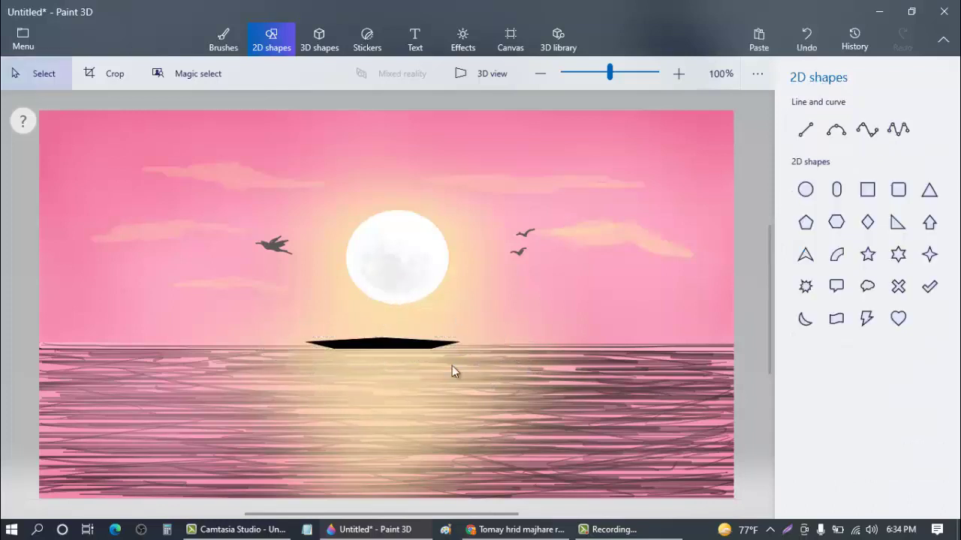
Step: Outline two black sails above the hull with the 2 px Marker and start filling them, using 6 px around the left sail's edges
{"action": "left_click", "coordinate": [227, 41]}
{"action": "mouse_move", "coordinate": [361, 342]}
{"action": "left_mouse_down"}
{"action": "mouse_move", "coordinate": [361, 314]}
{"action": "mouse_move", "coordinate": [337, 262]}
{"action": "mouse_move", "coordinate": [373, 263]}
{"action": "mouse_move", "coordinate": [365, 326]}
{"action": "mouse_move", "coordinate": [388, 317]}
{"action": "mouse_move", "coordinate": [385, 259]}
{"action": "mouse_move", "coordinate": [433, 264]}
{"action": "mouse_move", "coordinate": [384, 328]}
{"action": "left_mouse_up"}
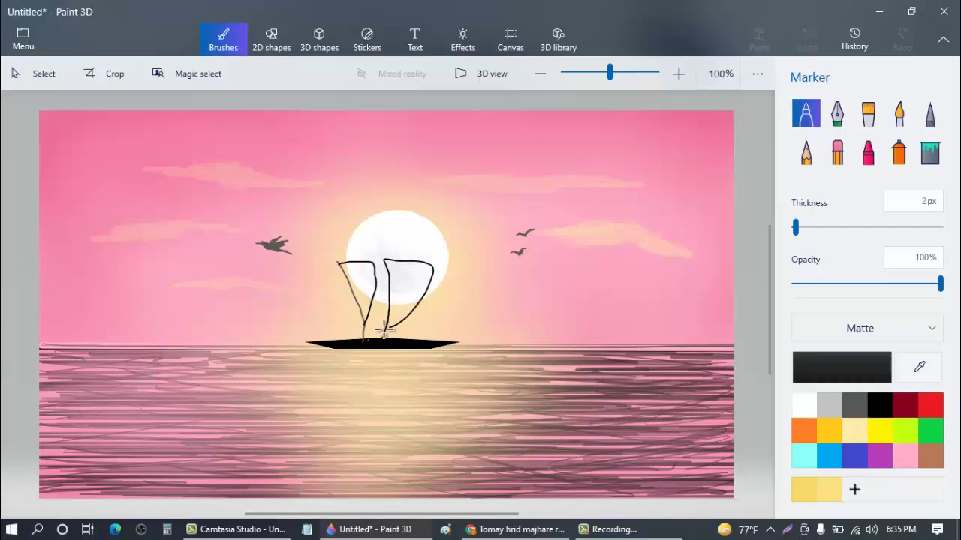
{"action": "left_click", "coordinate": [832, 226]}
{"action": "mouse_move", "coordinate": [409, 274]}
{"action": "left_mouse_down"}
{"action": "mouse_move", "coordinate": [420, 294]}
{"action": "mouse_move", "coordinate": [391, 319]}
{"action": "mouse_move", "coordinate": [424, 270]}
{"action": "mouse_move", "coordinate": [360, 281]}
{"action": "mouse_move", "coordinate": [365, 300]}
{"action": "left_mouse_up"}
{"action": "left_click_drag", "start_coordinate": [833, 228], "coordinate": [801, 227]}
{"action": "mouse_move", "coordinate": [337, 265]}
{"action": "left_mouse_down"}
{"action": "mouse_move", "coordinate": [385, 264]}
{"action": "mouse_move", "coordinate": [364, 327]}
{"action": "mouse_move", "coordinate": [372, 301]}
{"action": "left_mouse_up"}
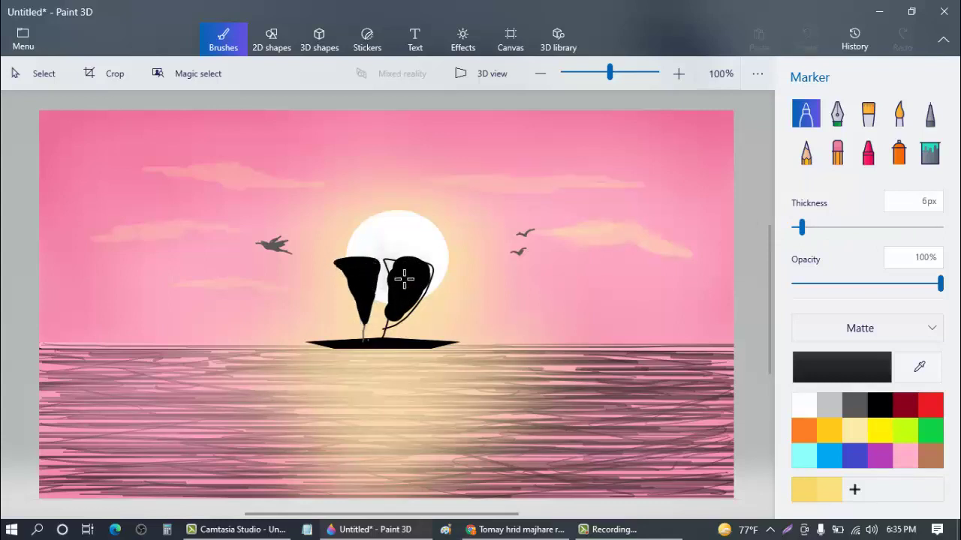
Step: Finish filling the right sail in black with the 6 px Marker, broadening its upper outer corner and refining the left sail's edge
{"action": "mouse_move", "coordinate": [417, 261]}
{"action": "left_mouse_down"}
{"action": "mouse_move", "coordinate": [389, 326]}
{"action": "mouse_move", "coordinate": [411, 284]}
{"action": "mouse_move", "coordinate": [406, 296]}
{"action": "mouse_move", "coordinate": [388, 263]}
{"action": "mouse_move", "coordinate": [380, 338]}
{"action": "left_mouse_up"}
{"action": "key", "text": "ctrl+z"}
{"action": "left_click_drag", "start_coordinate": [388, 264], "coordinate": [383, 328]}
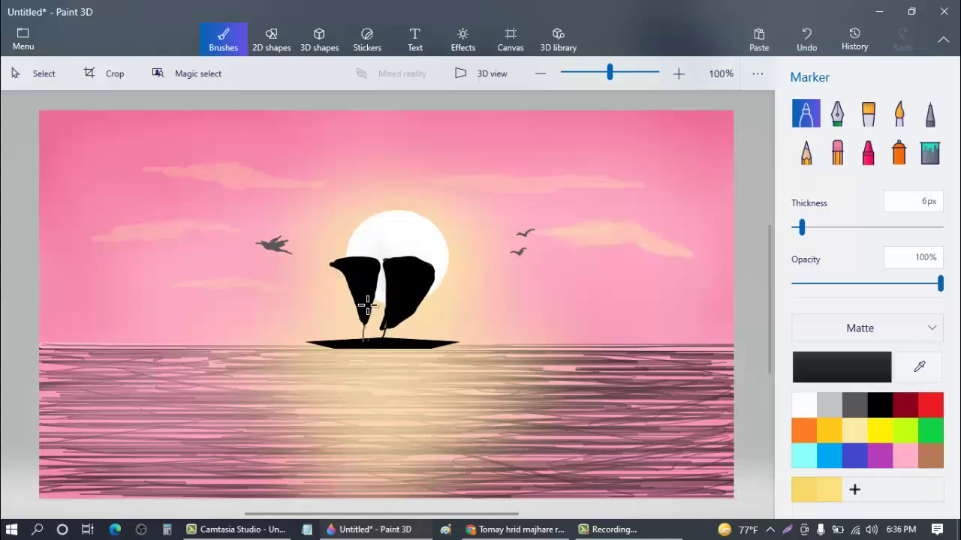
{"action": "mouse_move", "coordinate": [350, 282]}
{"action": "left_mouse_down"}
{"action": "mouse_move", "coordinate": [330, 263]}
{"action": "mouse_move", "coordinate": [378, 264]}
{"action": "mouse_move", "coordinate": [371, 298]}
{"action": "mouse_move", "coordinate": [408, 283]}
{"action": "mouse_move", "coordinate": [390, 259]}
{"action": "mouse_move", "coordinate": [433, 269]}
{"action": "mouse_move", "coordinate": [391, 259]}
{"action": "mouse_move", "coordinate": [430, 262]}
{"action": "mouse_move", "coordinate": [420, 299]}
{"action": "left_mouse_up"}
{"action": "mouse_move", "coordinate": [430, 263]}
{"action": "left_mouse_down"}
{"action": "mouse_move", "coordinate": [439, 274]}
{"action": "mouse_move", "coordinate": [393, 326]}
{"action": "left_mouse_up"}
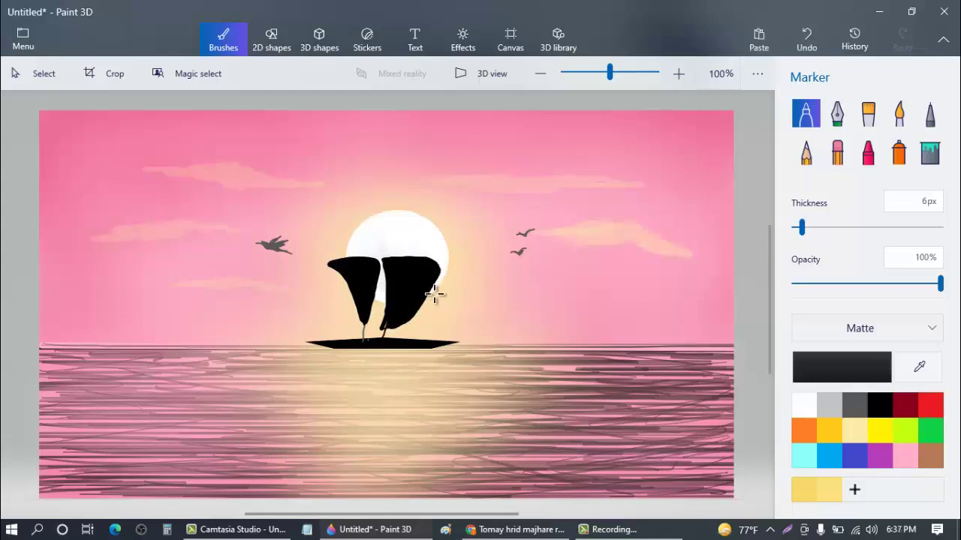
Step: Draw black rigging lines from both sails down to the left half of the hull with the Marker at 2 px
{"action": "left_click_drag", "start_coordinate": [801, 227], "coordinate": [799, 239]}
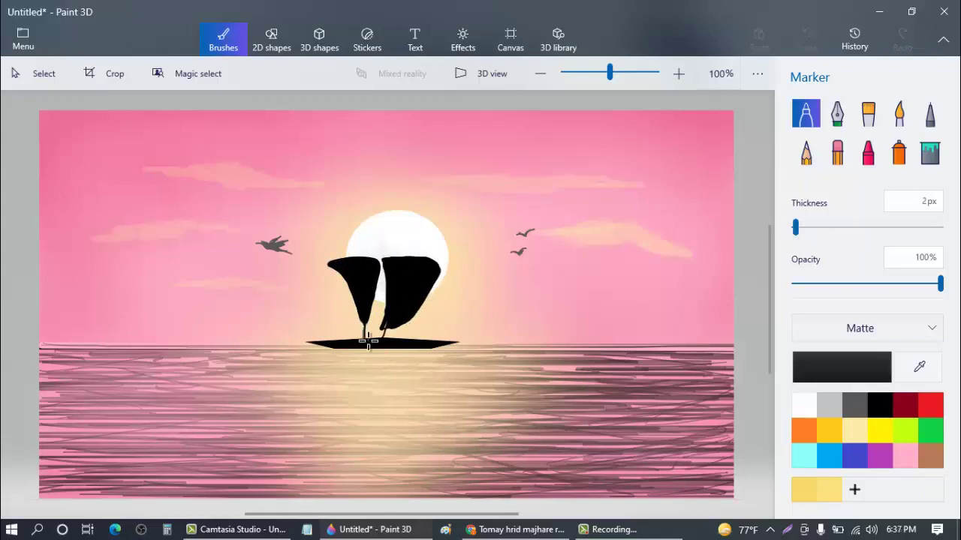
{"action": "left_click_drag", "start_coordinate": [384, 276], "coordinate": [362, 338]}
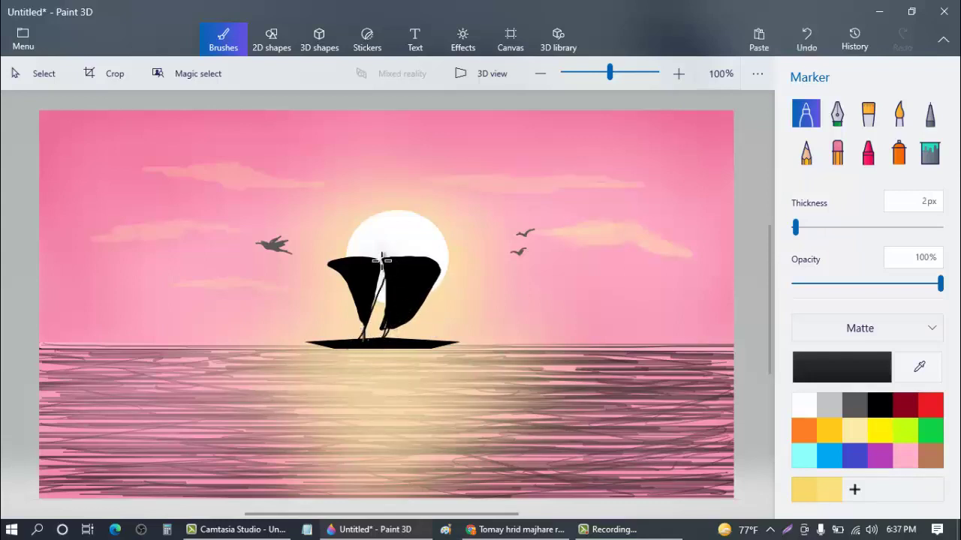
{"action": "mouse_move", "coordinate": [382, 262]}
{"action": "left_mouse_down"}
{"action": "mouse_move", "coordinate": [349, 322]}
{"action": "mouse_move", "coordinate": [319, 342]}
{"action": "left_mouse_up"}
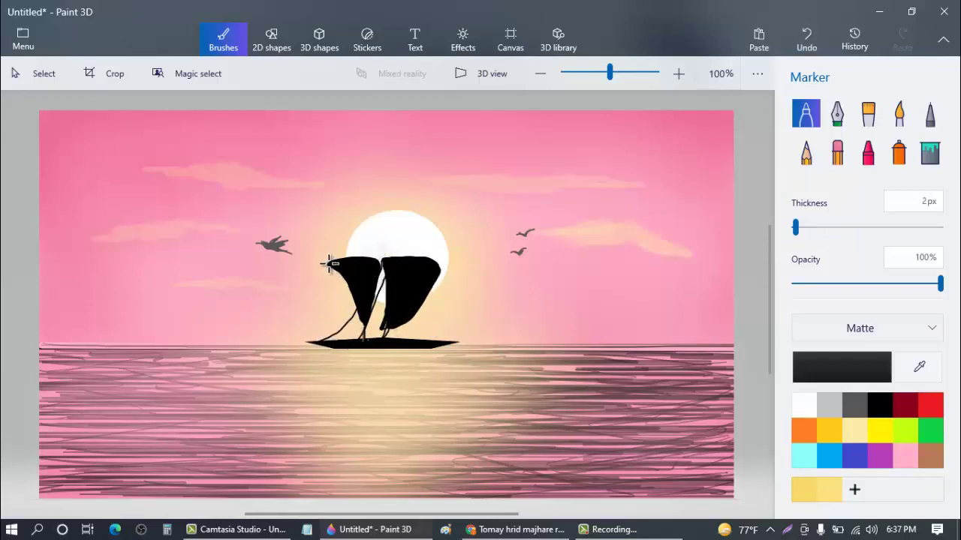
{"action": "left_click_drag", "start_coordinate": [327, 264], "coordinate": [334, 342]}
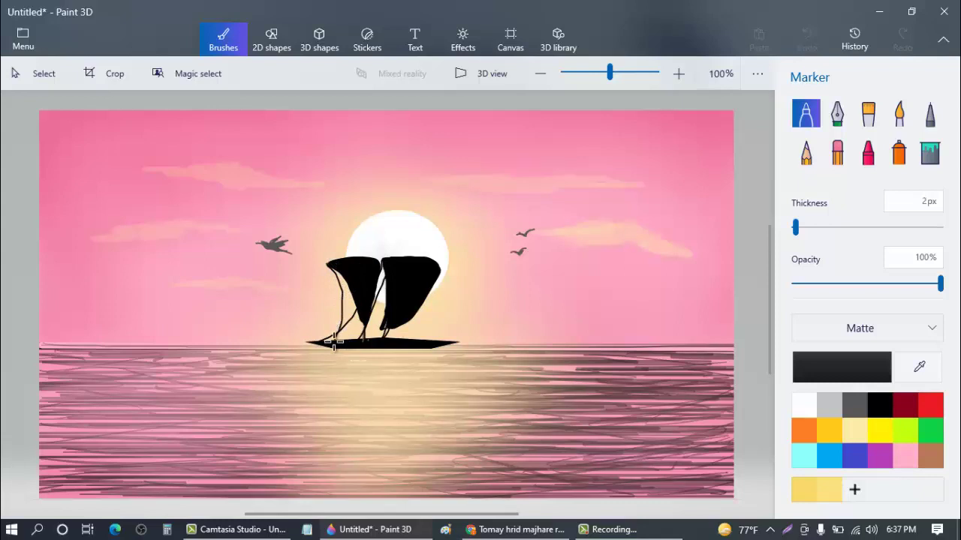
{"action": "left_click_drag", "start_coordinate": [328, 267], "coordinate": [345, 345]}
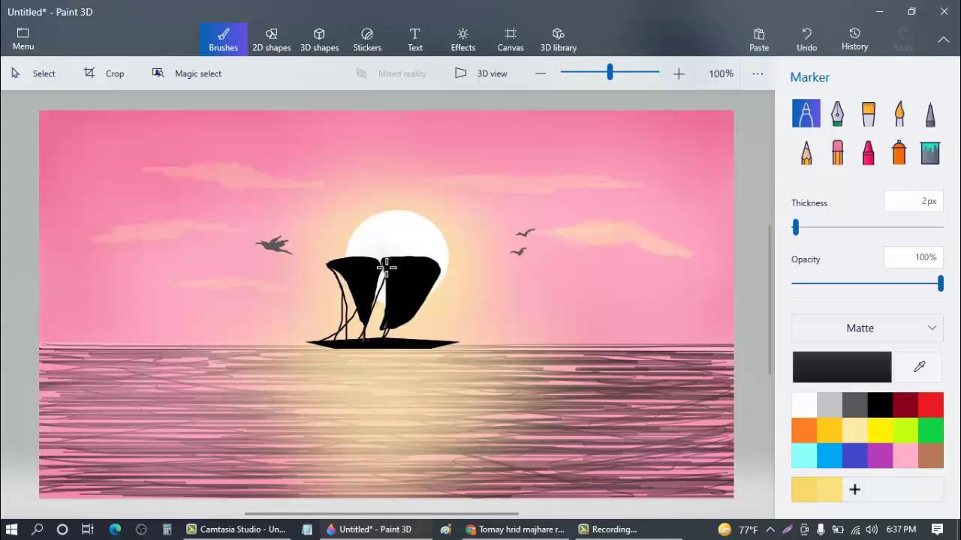
{"action": "left_click_drag", "start_coordinate": [386, 268], "coordinate": [360, 345]}
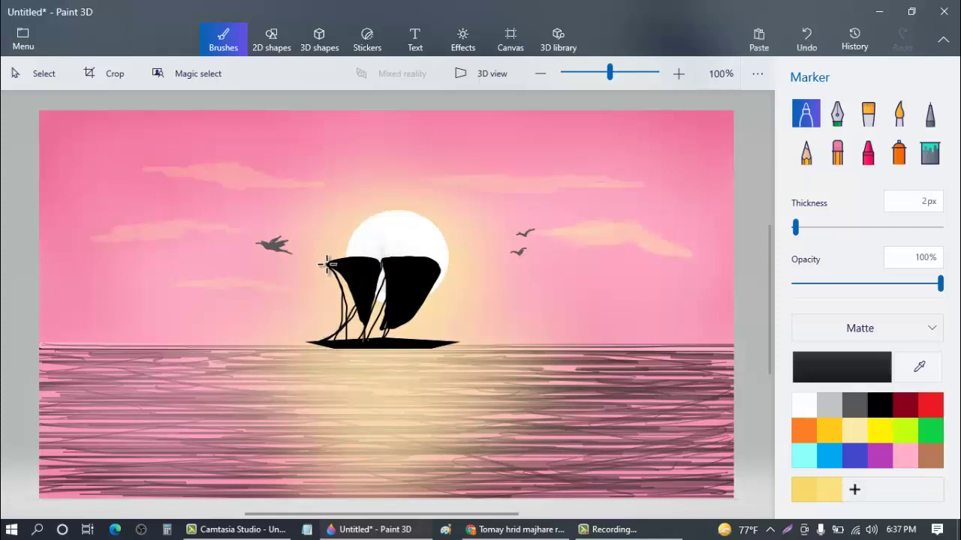
{"action": "mouse_move", "coordinate": [327, 264]}
{"action": "left_mouse_down"}
{"action": "mouse_move", "coordinate": [347, 295]}
{"action": "mouse_move", "coordinate": [331, 342]}
{"action": "left_mouse_up"}
{"action": "left_click_drag", "start_coordinate": [328, 267], "coordinate": [316, 343]}
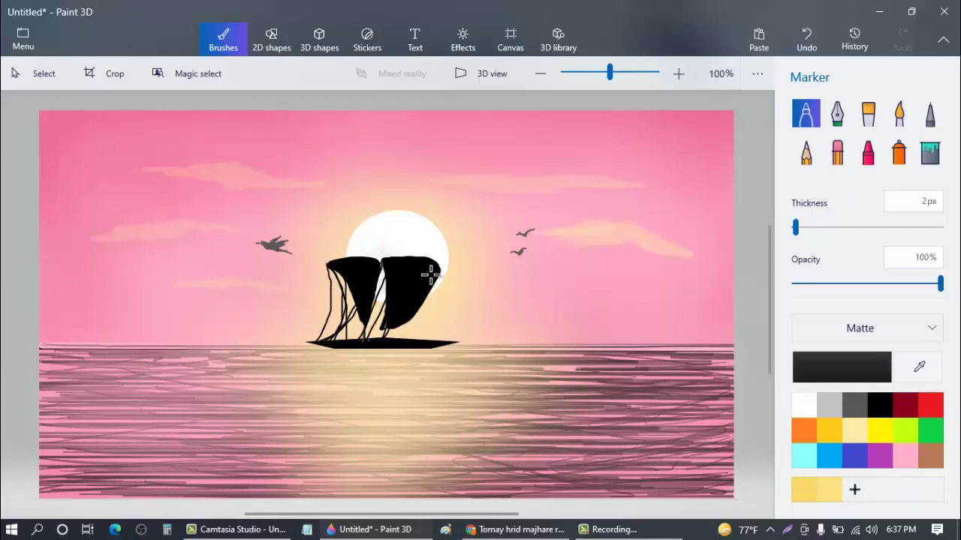
Step: Draw rigging lines from the right sail's outer corner to the hull, reducing the Marker to 1 px for the finer ones
{"action": "mouse_move", "coordinate": [438, 270]}
{"action": "left_mouse_down"}
{"action": "mouse_move", "coordinate": [415, 344]}
{"action": "mouse_move", "coordinate": [457, 333]}
{"action": "mouse_move", "coordinate": [396, 339]}
{"action": "left_mouse_up"}
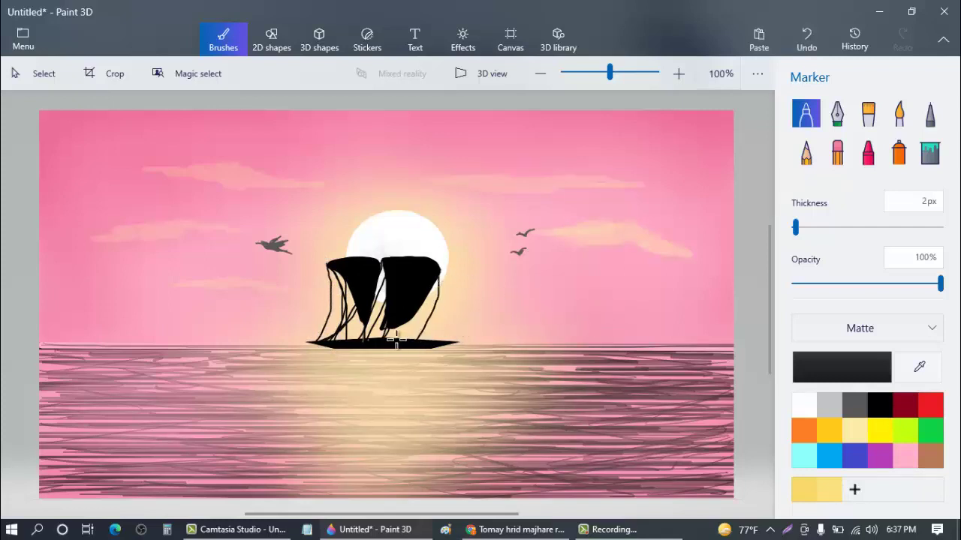
{"action": "left_click_drag", "start_coordinate": [795, 228], "coordinate": [793, 228]}
{"action": "mouse_move", "coordinate": [440, 268]}
{"action": "left_mouse_down"}
{"action": "mouse_move", "coordinate": [415, 324]}
{"action": "mouse_move", "coordinate": [387, 342]}
{"action": "mouse_move", "coordinate": [415, 318]}
{"action": "mouse_move", "coordinate": [438, 272]}
{"action": "mouse_move", "coordinate": [431, 326]}
{"action": "mouse_move", "coordinate": [410, 349]}
{"action": "left_mouse_up"}
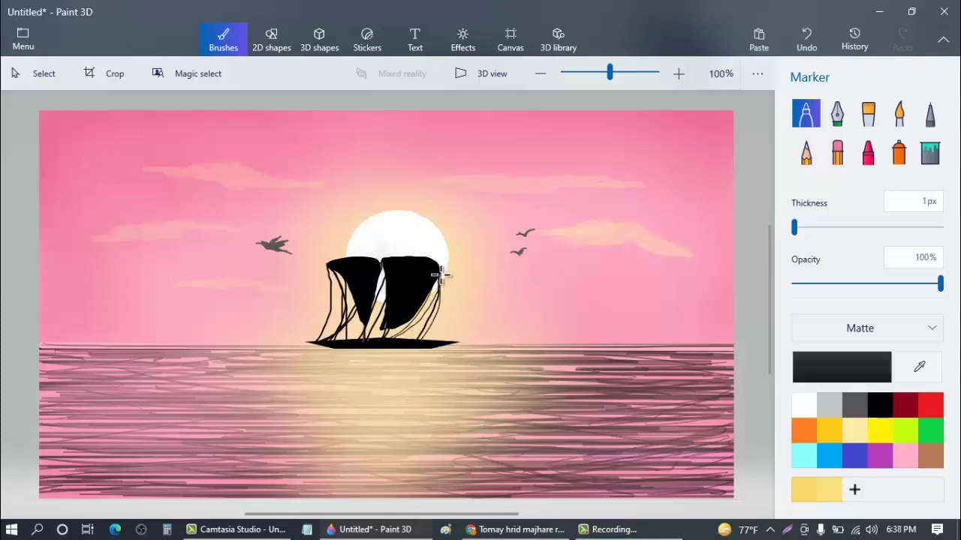
{"action": "mouse_move", "coordinate": [441, 272]}
{"action": "left_mouse_down"}
{"action": "mouse_move", "coordinate": [356, 336]}
{"action": "mouse_move", "coordinate": [420, 278]}
{"action": "mouse_move", "coordinate": [374, 332]}
{"action": "mouse_move", "coordinate": [385, 305]}
{"action": "mouse_move", "coordinate": [361, 314]}
{"action": "mouse_move", "coordinate": [402, 287]}
{"action": "mouse_move", "coordinate": [332, 349]}
{"action": "left_mouse_up"}
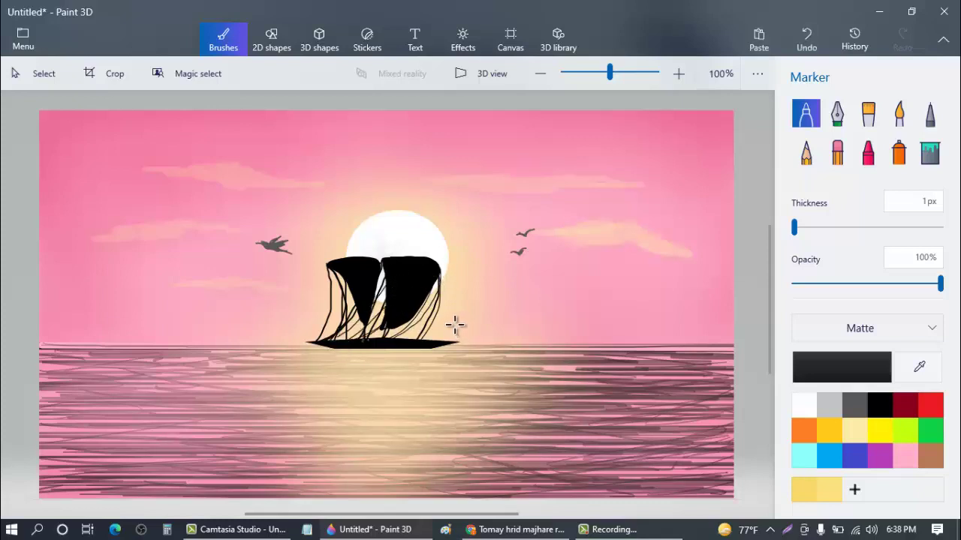
Step: Add a small solid black right triangle with a 9 px line above the hull's right end
{"action": "left_click", "coordinate": [282, 42]}
{"action": "left_click", "coordinate": [897, 222]}
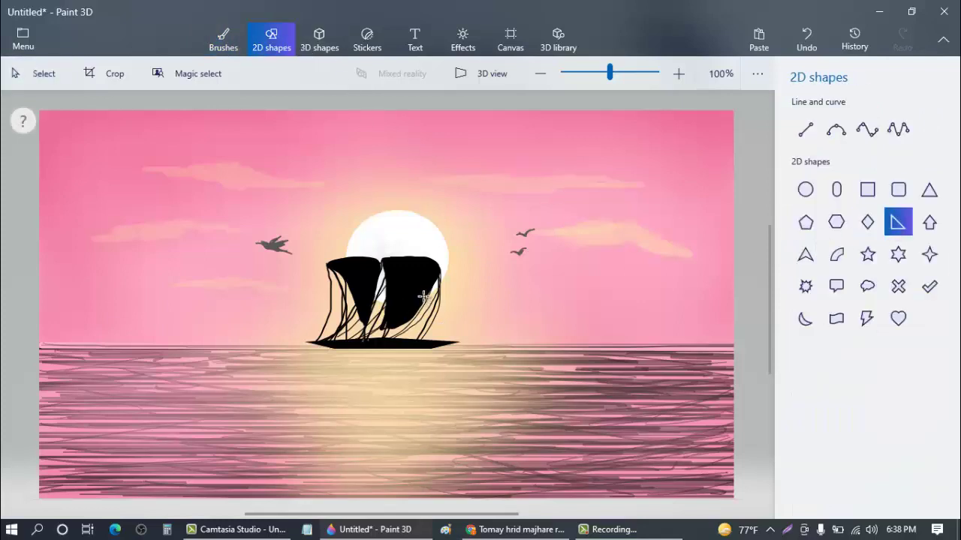
{"action": "mouse_move", "coordinate": [423, 296]}
{"action": "left_mouse_down"}
{"action": "mouse_move", "coordinate": [447, 342]}
{"action": "mouse_move", "coordinate": [430, 318]}
{"action": "left_mouse_up"}
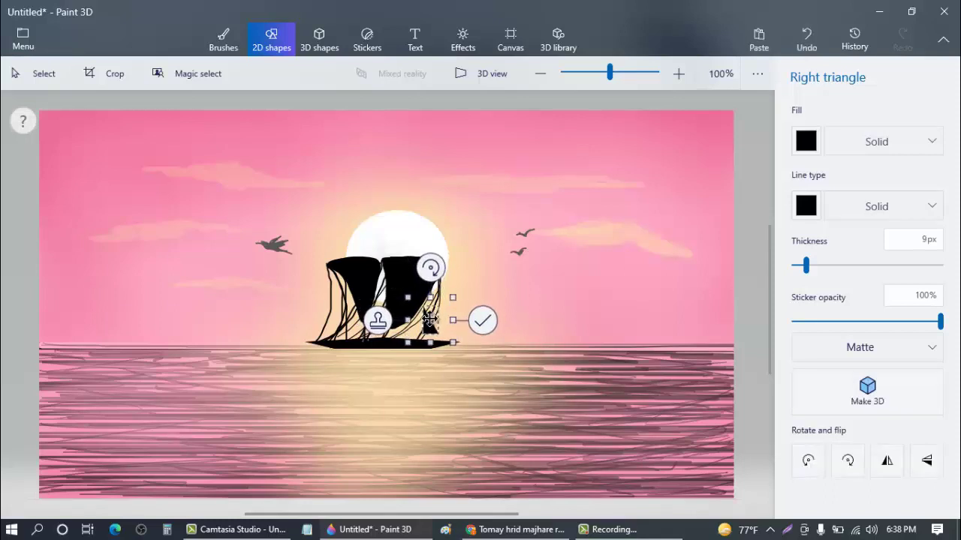
{"action": "left_click", "coordinate": [482, 320]}
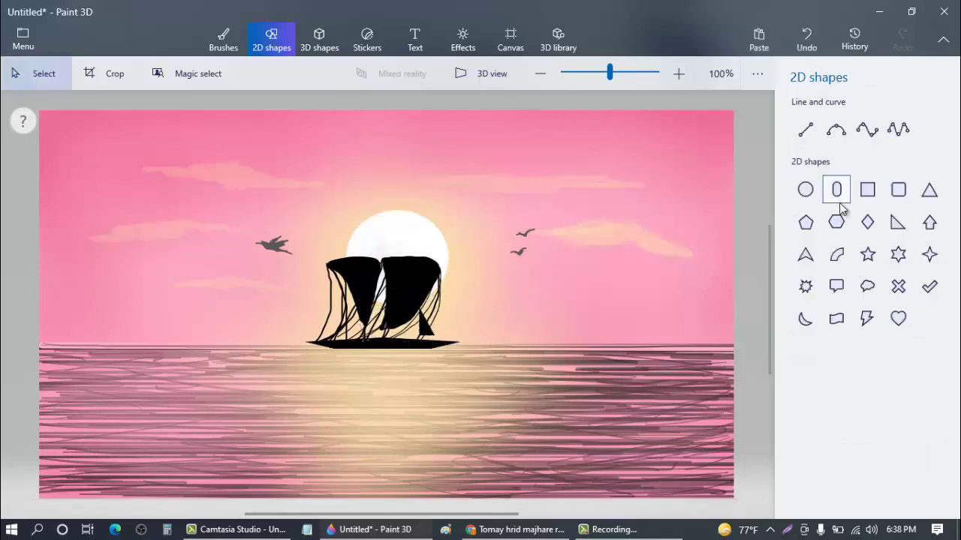
Step: Add a second small black right triangle beneath the left sail among the rigging lines
{"action": "left_click", "coordinate": [898, 222]}
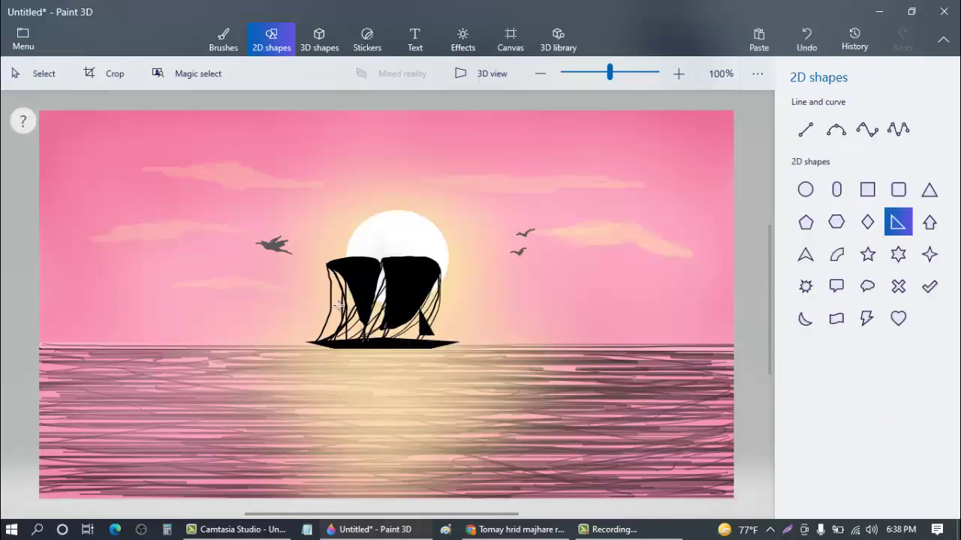
{"action": "mouse_move", "coordinate": [340, 304]}
{"action": "left_mouse_down"}
{"action": "mouse_move", "coordinate": [367, 338]}
{"action": "mouse_move", "coordinate": [360, 330]}
{"action": "left_mouse_up"}
{"action": "left_click_drag", "start_coordinate": [351, 298], "coordinate": [352, 289]}
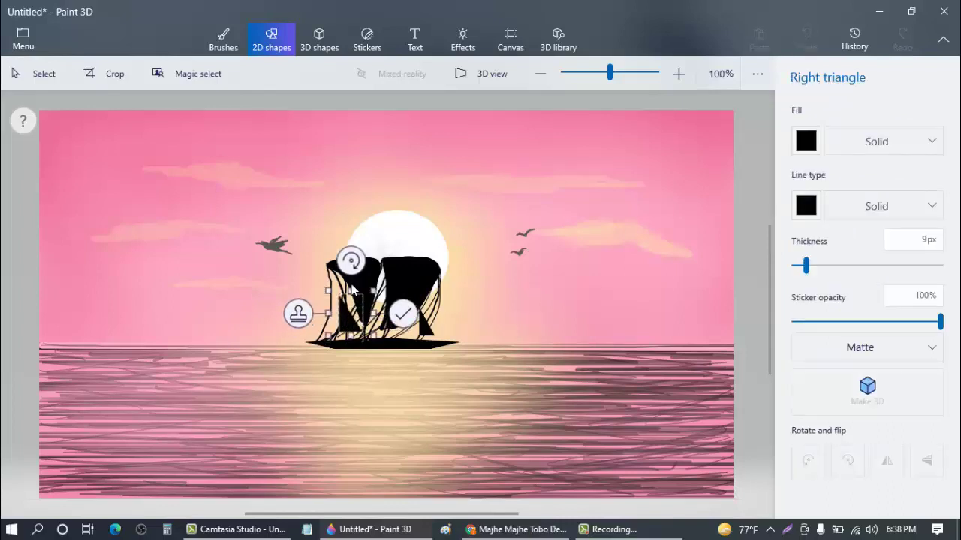
{"action": "left_click", "coordinate": [403, 313]}
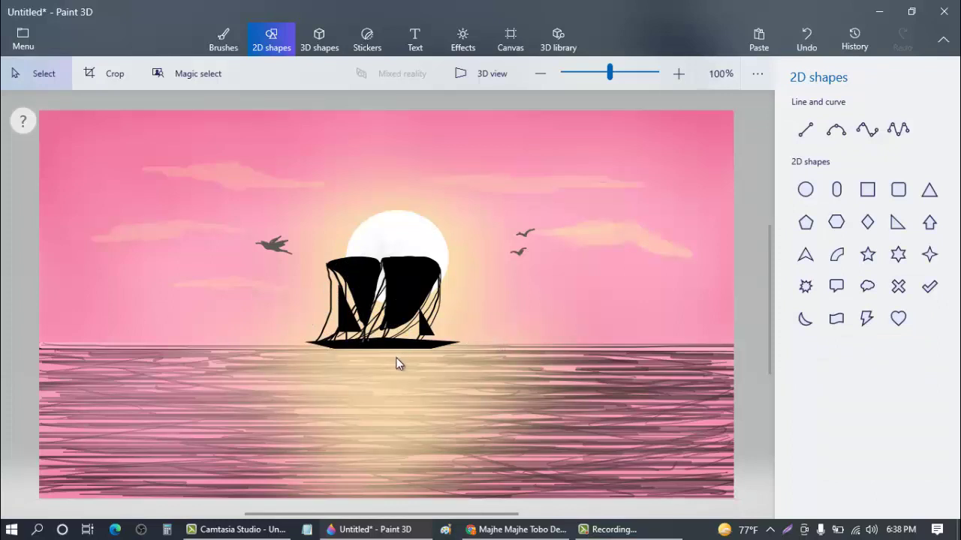
Step: Choose the Crayon brush, set its opacity to 10% and reduce its thickness
{"action": "left_click", "coordinate": [223, 39]}
{"action": "left_click", "coordinate": [867, 164]}
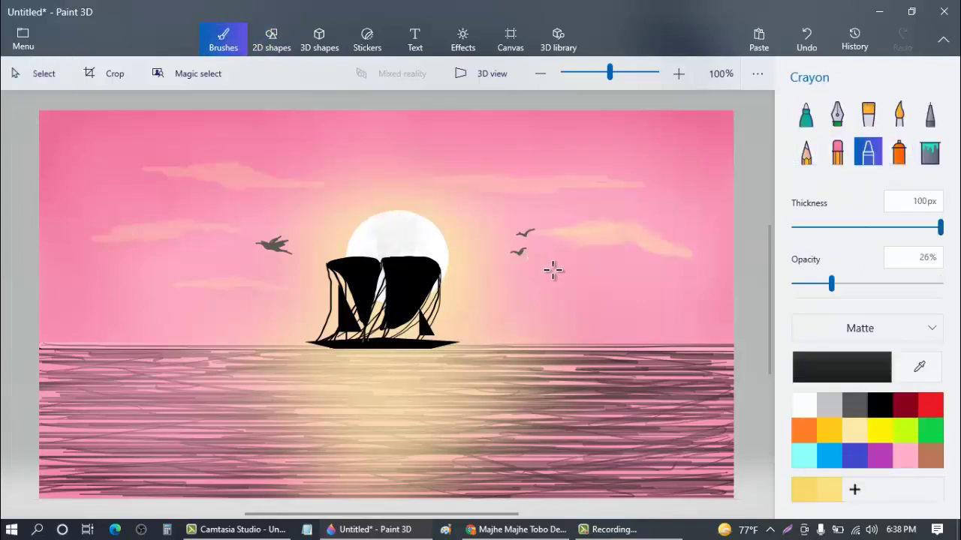
{"action": "left_click", "coordinate": [890, 227]}
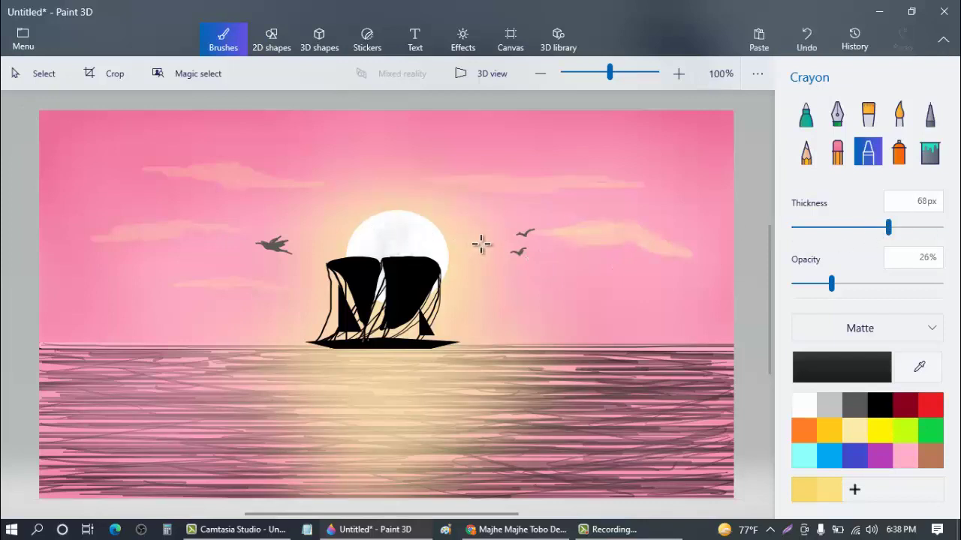
{"action": "left_click_drag", "start_coordinate": [831, 283], "coordinate": [797, 288]}
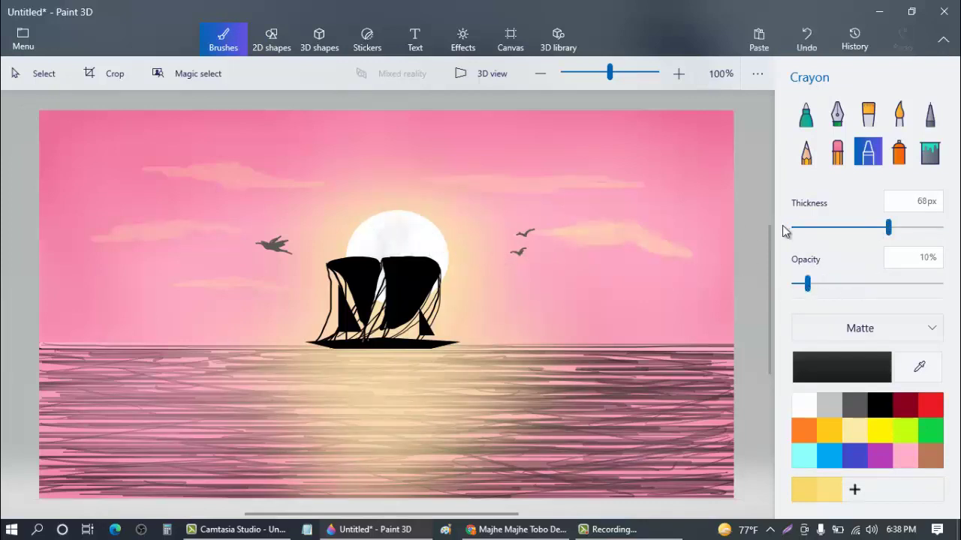
{"action": "left_click", "coordinate": [863, 228]}
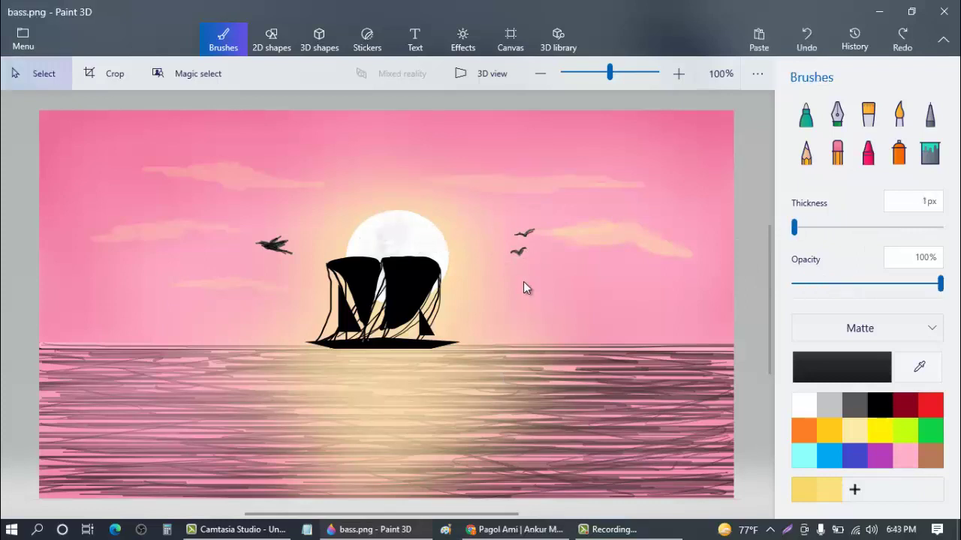
Step: Insert the Evergreen Tree model from the Flowers and Plants collection of the 3D library
{"action": "left_click", "coordinate": [550, 54]}
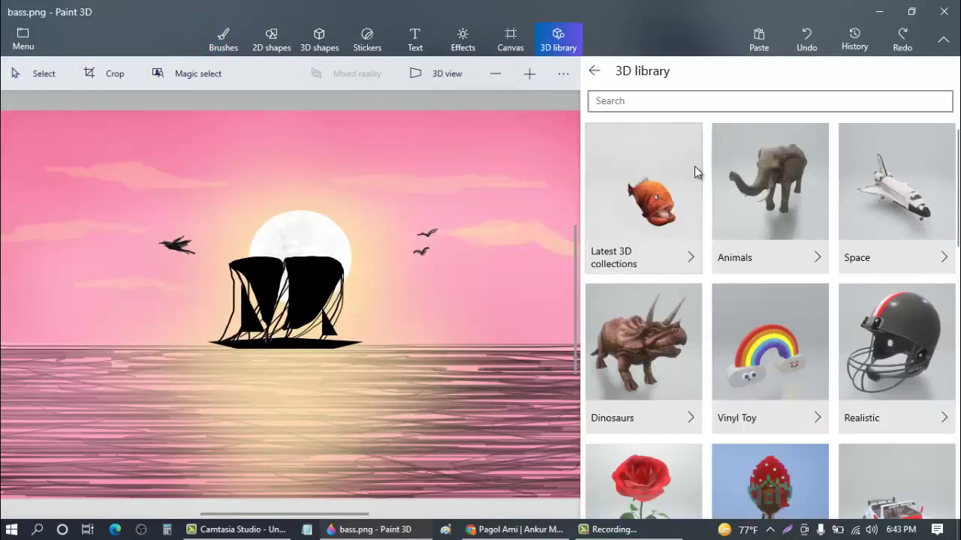
{"action": "scroll", "coordinate": [773, 195], "scroll_direction": "down", "scroll_amount": 3}
{"action": "scroll", "coordinate": [750, 221], "scroll_direction": "down", "scroll_amount": 2}
{"action": "left_click", "coordinate": [662, 264]}
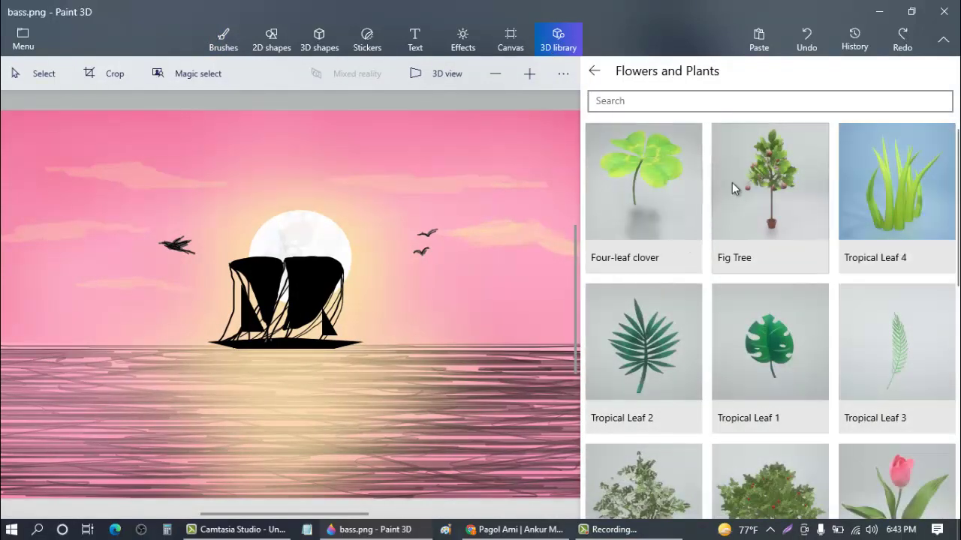
{"action": "scroll", "coordinate": [737, 217], "scroll_direction": "down", "scroll_amount": 6}
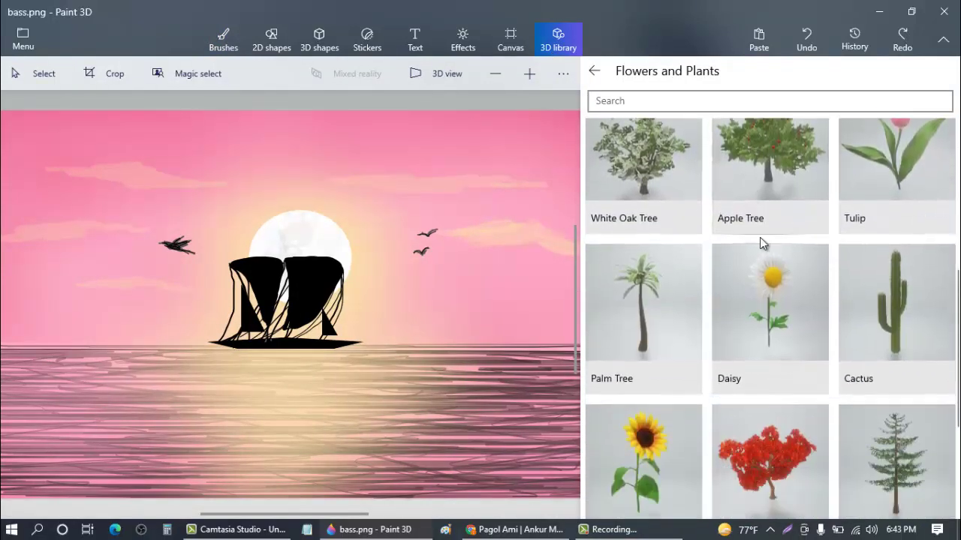
{"action": "scroll", "coordinate": [767, 252], "scroll_direction": "down", "scroll_amount": 1}
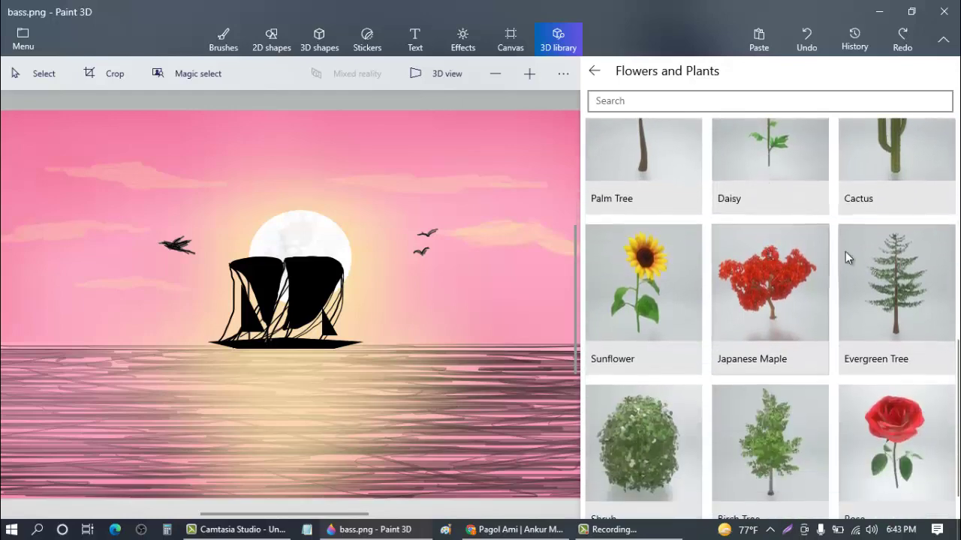
{"action": "left_click", "coordinate": [913, 321]}
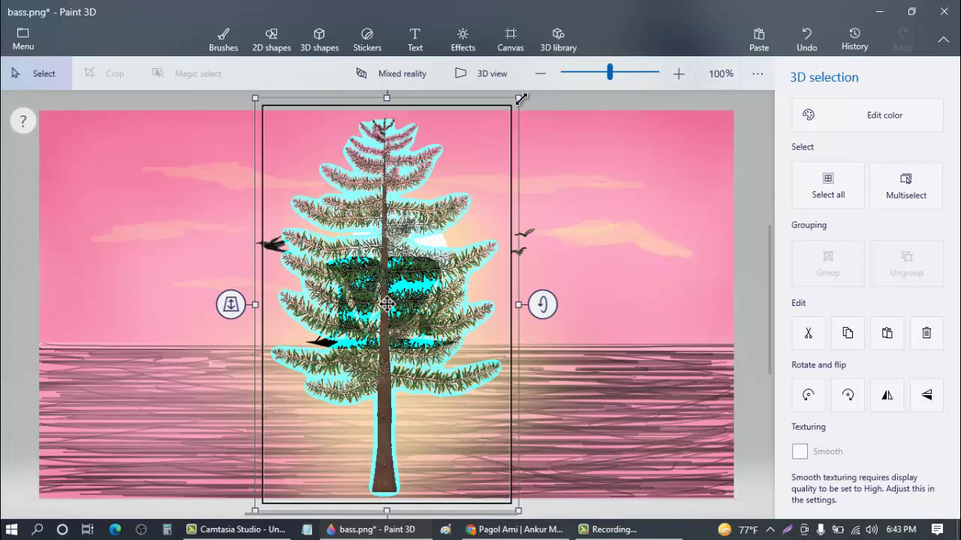
Step: Shrink the evergreen tree, move it to the horizon at the painting's right edge and stretch it taller
{"action": "left_click_drag", "start_coordinate": [520, 99], "coordinate": [354, 358]}
{"action": "left_click_drag", "start_coordinate": [349, 395], "coordinate": [736, 264]}
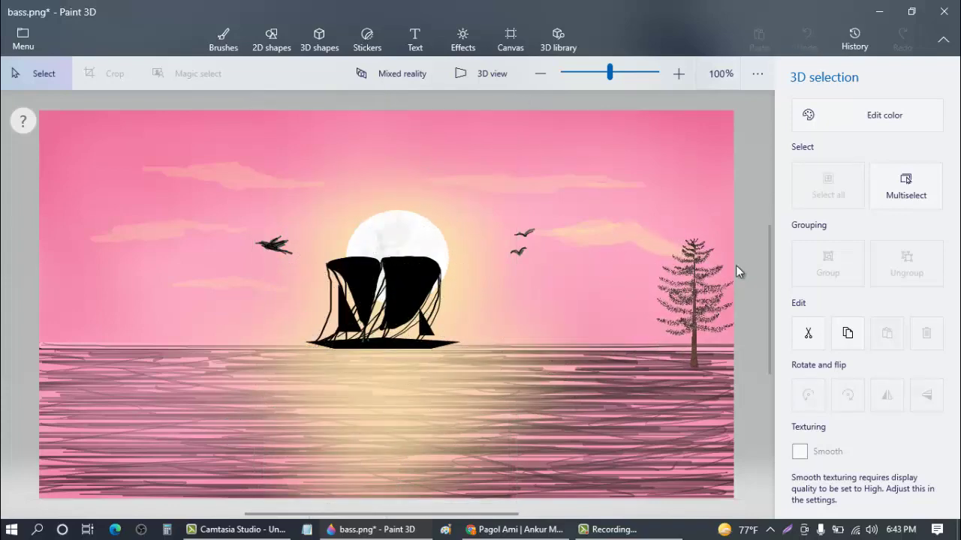
{"action": "left_click", "coordinate": [729, 266]}
{"action": "left_click_drag", "start_coordinate": [697, 218], "coordinate": [702, 183]}
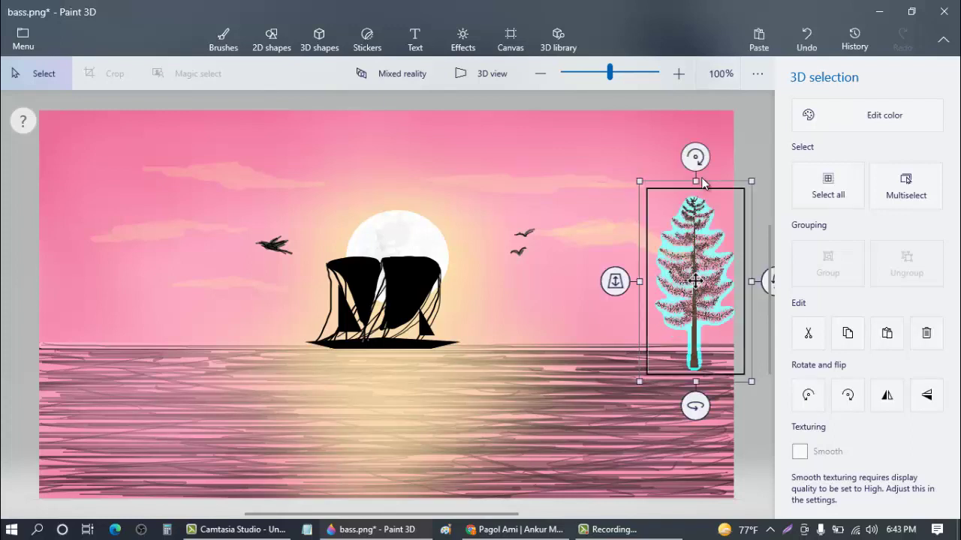
Step: Copy the evergreen tree, paste a duplicate just left of the original and stretch it taller
{"action": "right_click", "coordinate": [689, 261]}
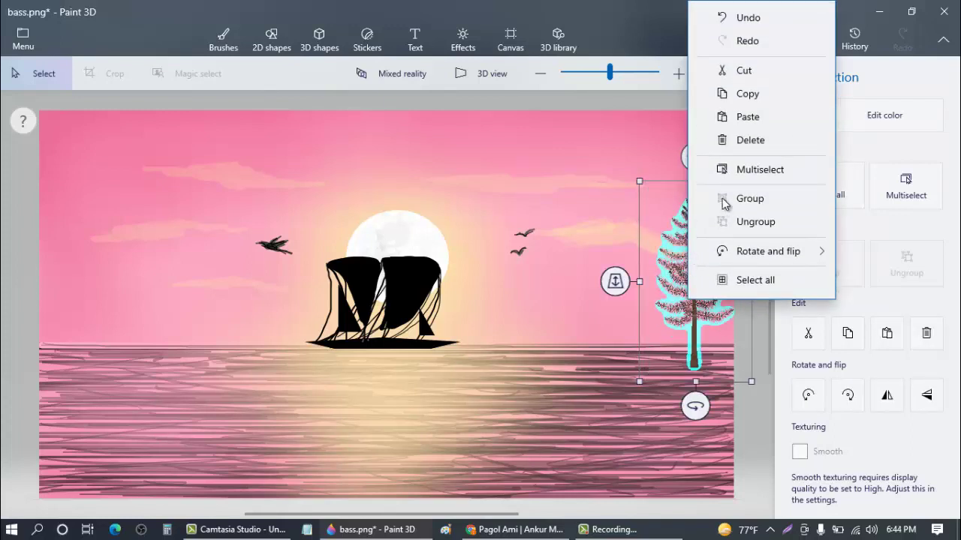
{"action": "left_click", "coordinate": [719, 95]}
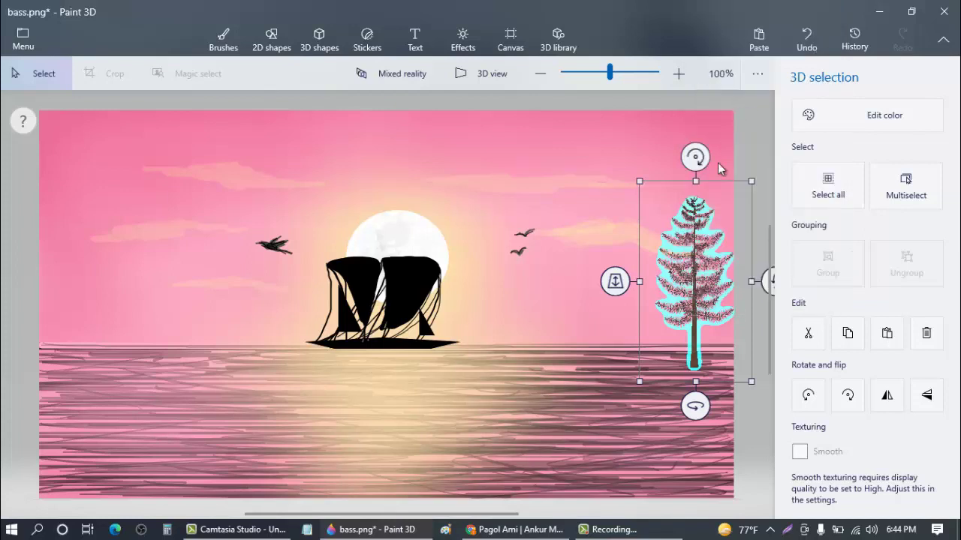
{"action": "left_click", "coordinate": [535, 318]}
{"action": "right_click", "coordinate": [481, 268]}
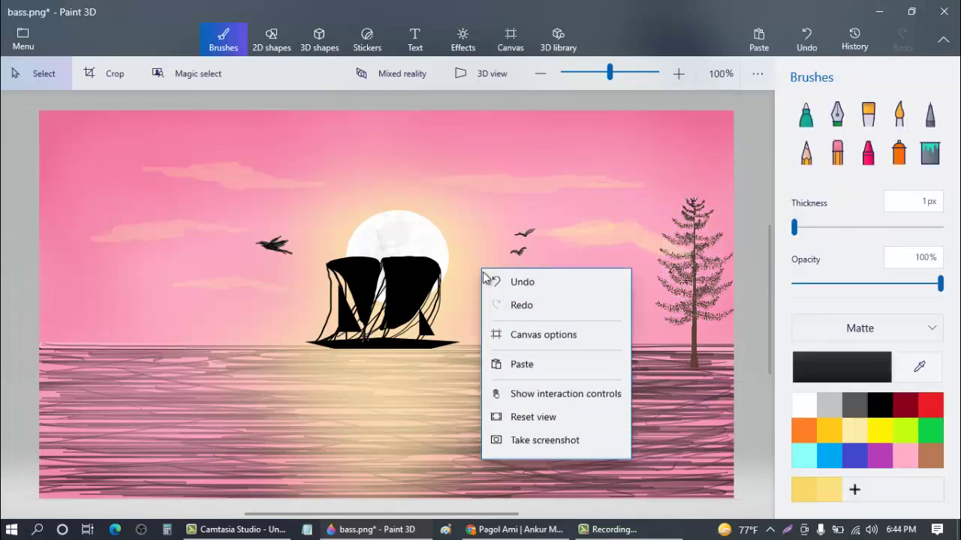
{"action": "left_click", "coordinate": [518, 368]}
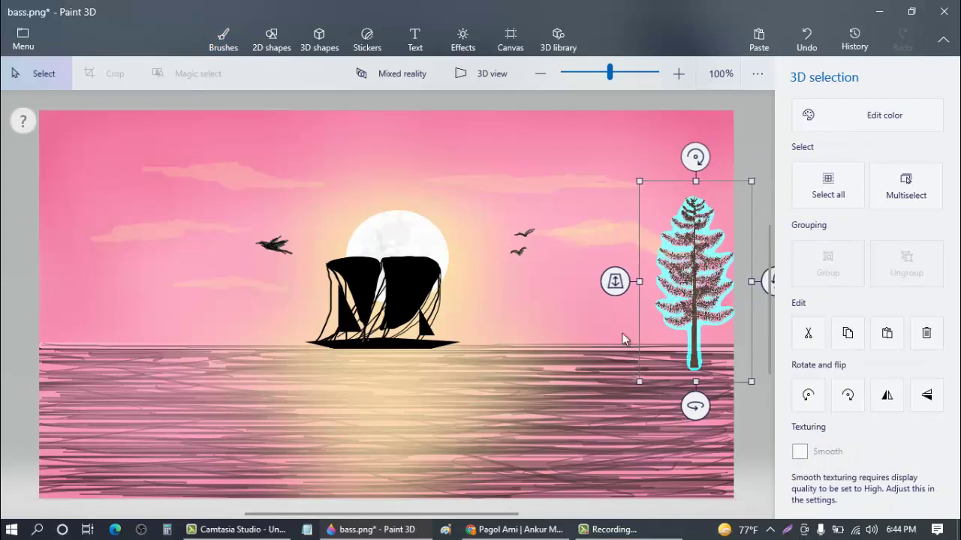
{"action": "left_click_drag", "start_coordinate": [685, 303], "coordinate": [644, 316]}
{"action": "left_click", "coordinate": [653, 144]}
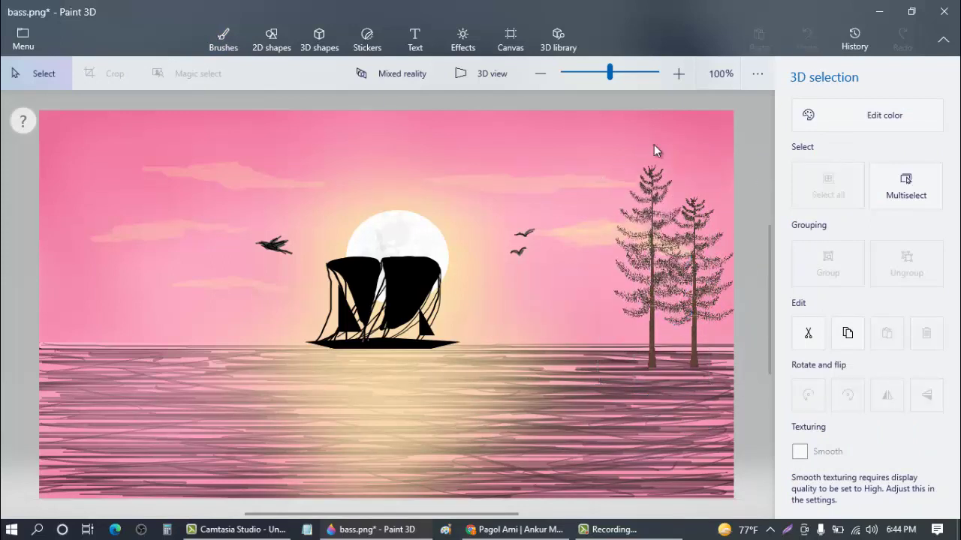
{"action": "left_click", "coordinate": [644, 170]}
{"action": "left_click", "coordinate": [563, 340]}
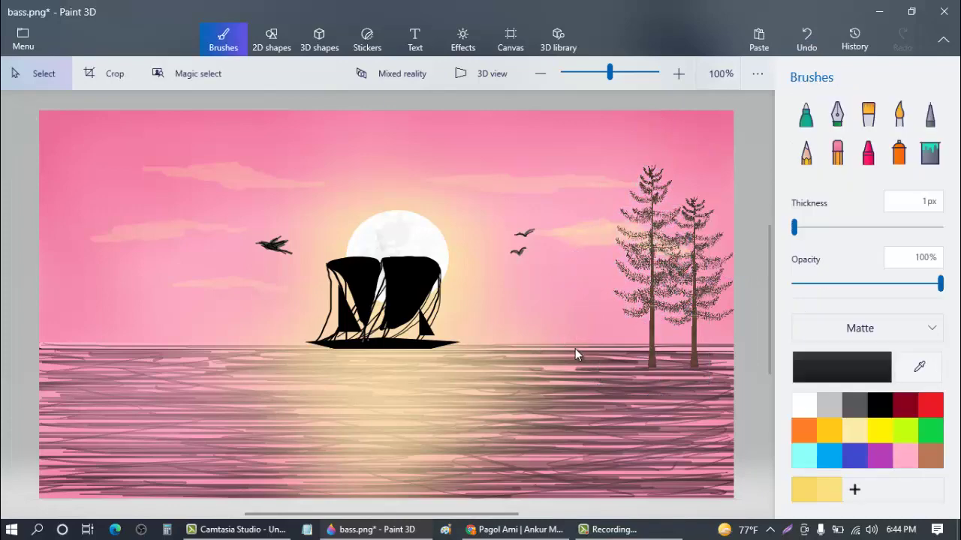
Step: Paste another evergreen, place it left of the tallest tree and make it shorter than the others
{"action": "right_click", "coordinate": [575, 349]}
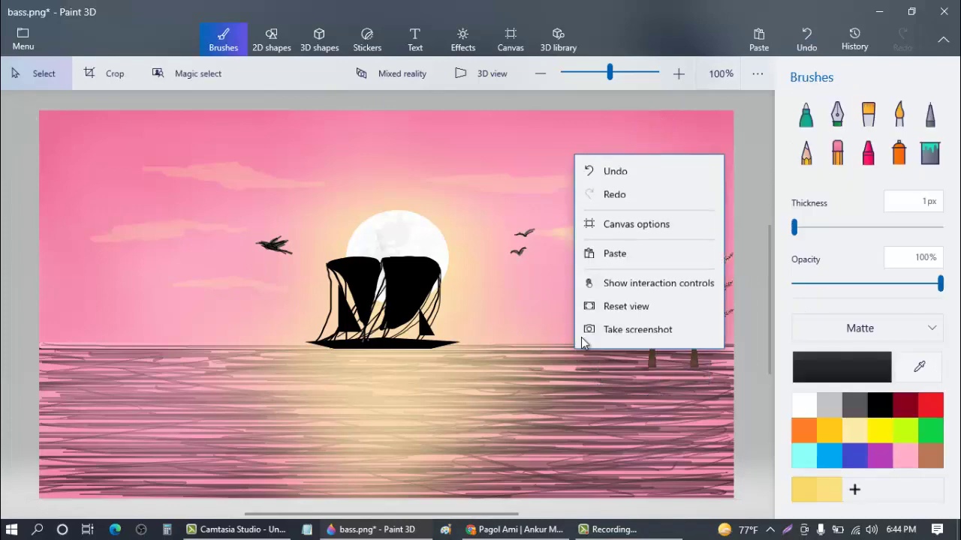
{"action": "left_click", "coordinate": [609, 254]}
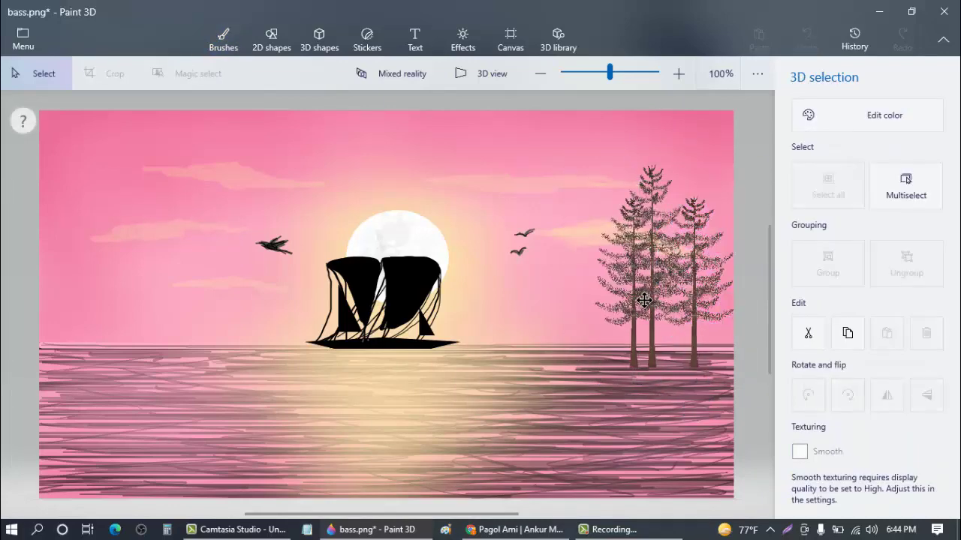
{"action": "left_click_drag", "start_coordinate": [644, 300], "coordinate": [637, 299]}
{"action": "left_click_drag", "start_coordinate": [688, 174], "coordinate": [658, 210]}
{"action": "left_click", "coordinate": [480, 358]}
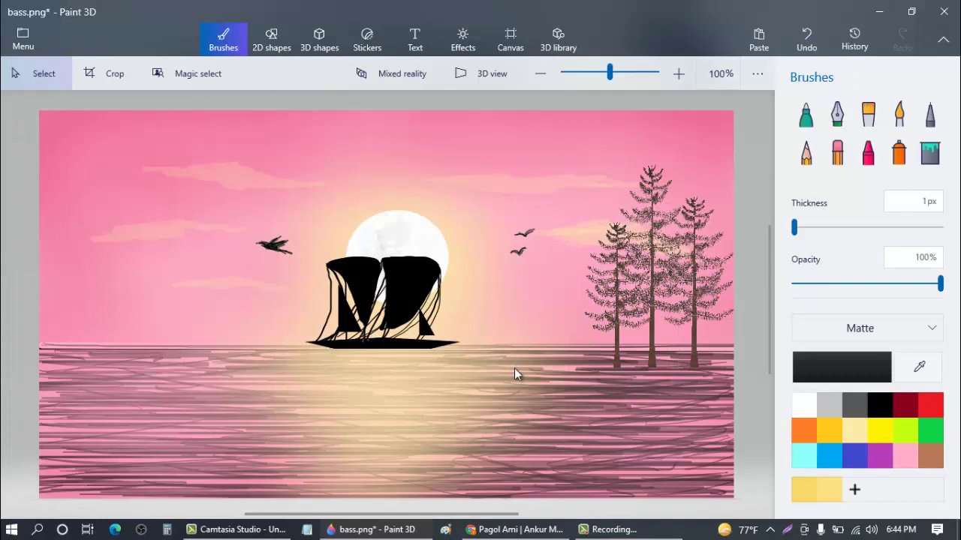
Step: Paste a fourth evergreen, place it between the tallest tree and the rightmost tree, and shrink it slightly
{"action": "right_click", "coordinate": [514, 367]}
{"action": "left_click", "coordinate": [559, 275]}
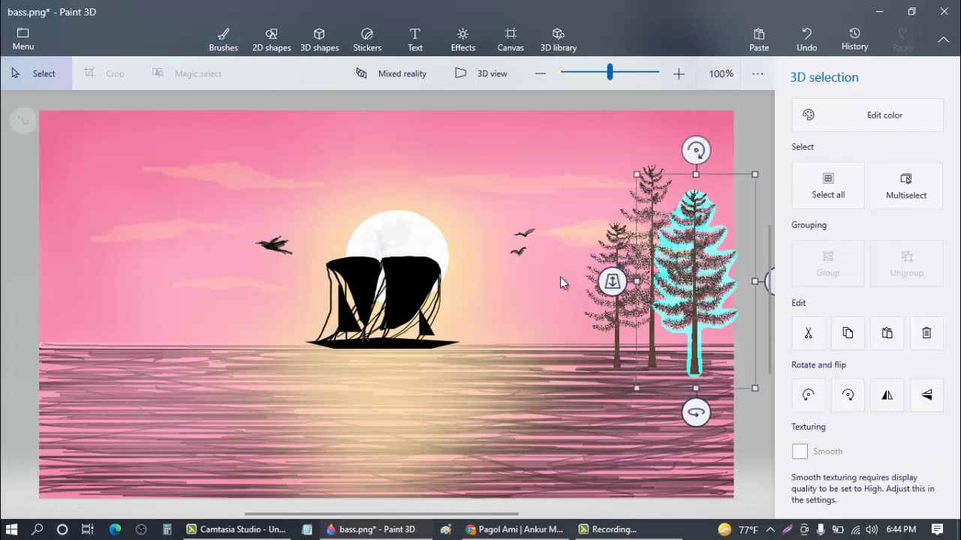
{"action": "left_click_drag", "start_coordinate": [688, 286], "coordinate": [681, 281]}
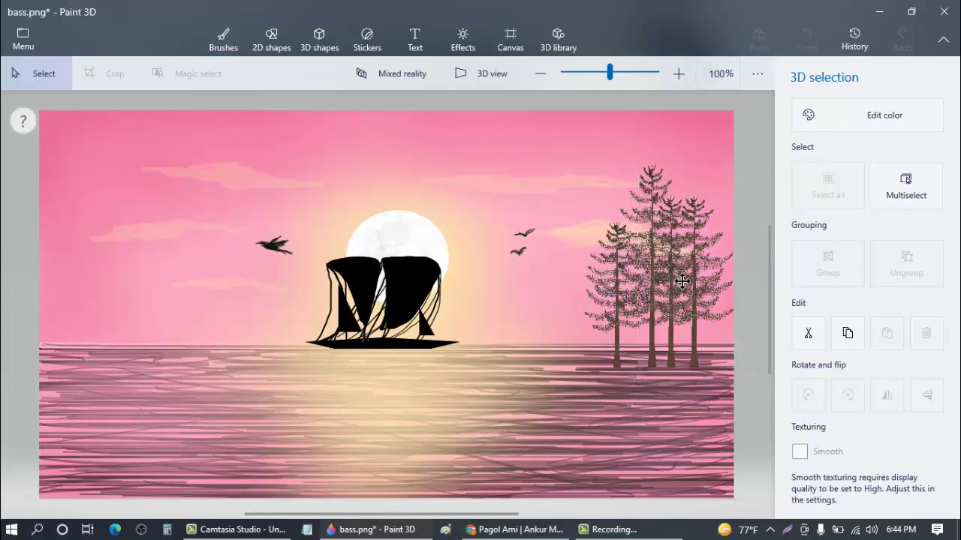
{"action": "left_click", "coordinate": [681, 280]}
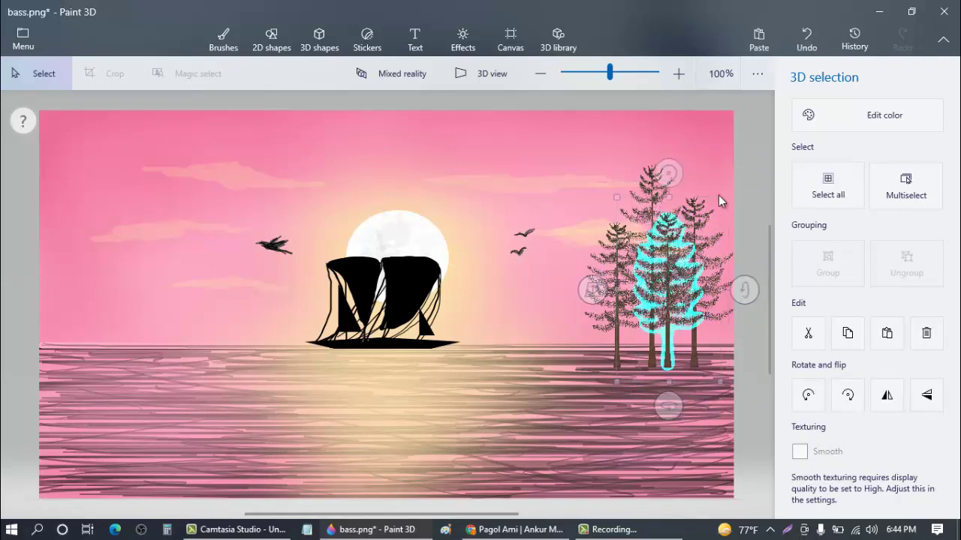
{"action": "left_click", "coordinate": [538, 313]}
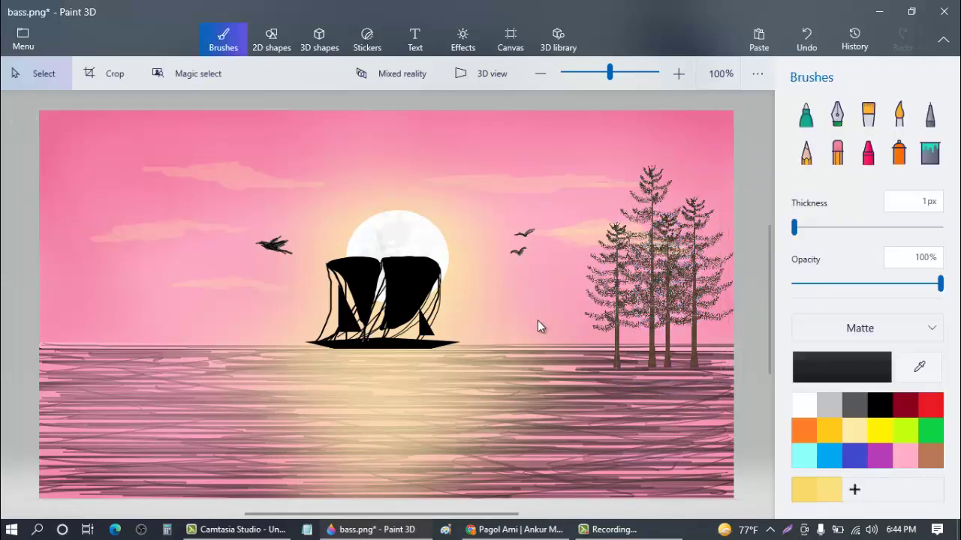
Step: Paste a fifth evergreen, move it to the left side of the grove and stretch it slightly taller
{"action": "right_click", "coordinate": [537, 321]}
{"action": "left_click", "coordinate": [568, 419]}
{"action": "key", "text": "ctrl+v"}
{"action": "left_click_drag", "start_coordinate": [709, 293], "coordinate": [604, 292]}
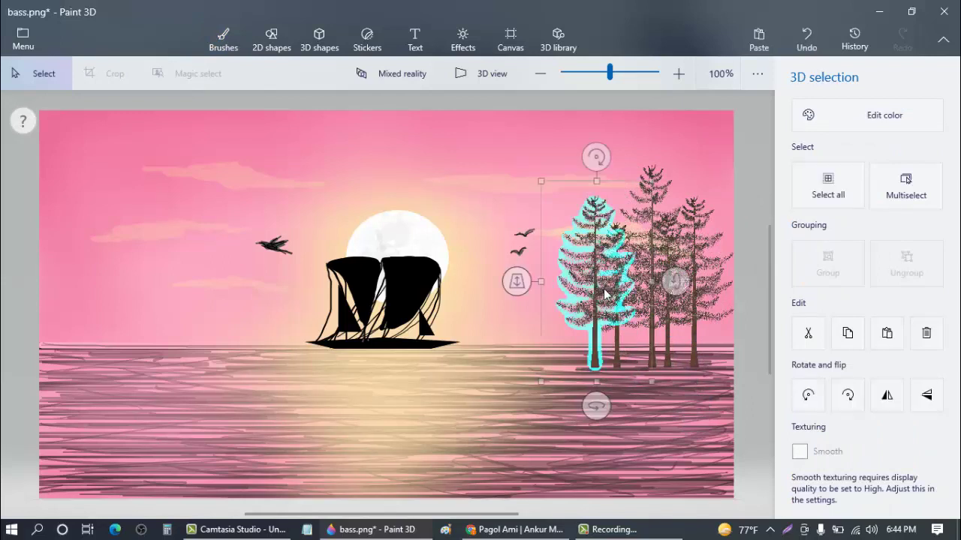
{"action": "left_click", "coordinate": [593, 166]}
{"action": "left_click", "coordinate": [521, 349]}
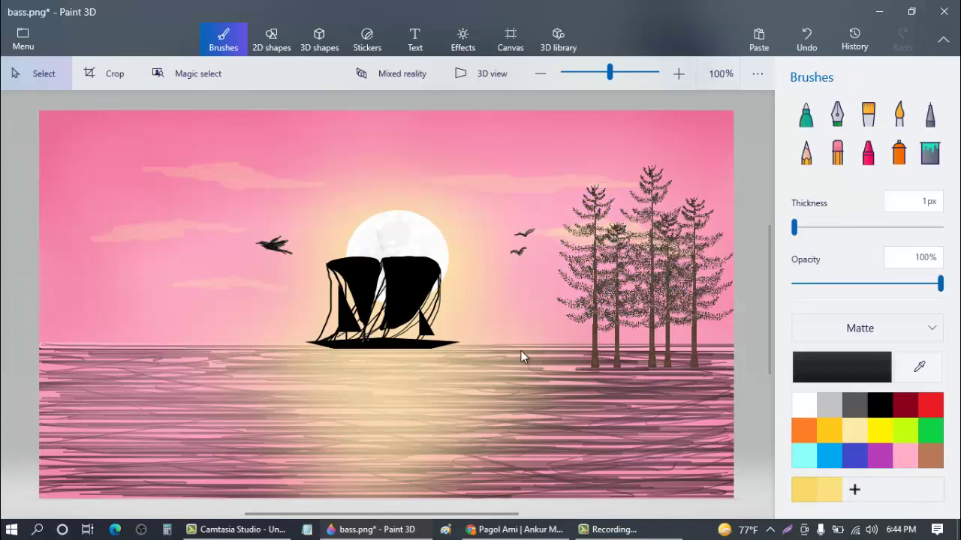
Step: Paste a sixth evergreen and place it at the far left end of the grove, toward the birds
{"action": "right_click", "coordinate": [520, 350]}
{"action": "left_click", "coordinate": [562, 252]}
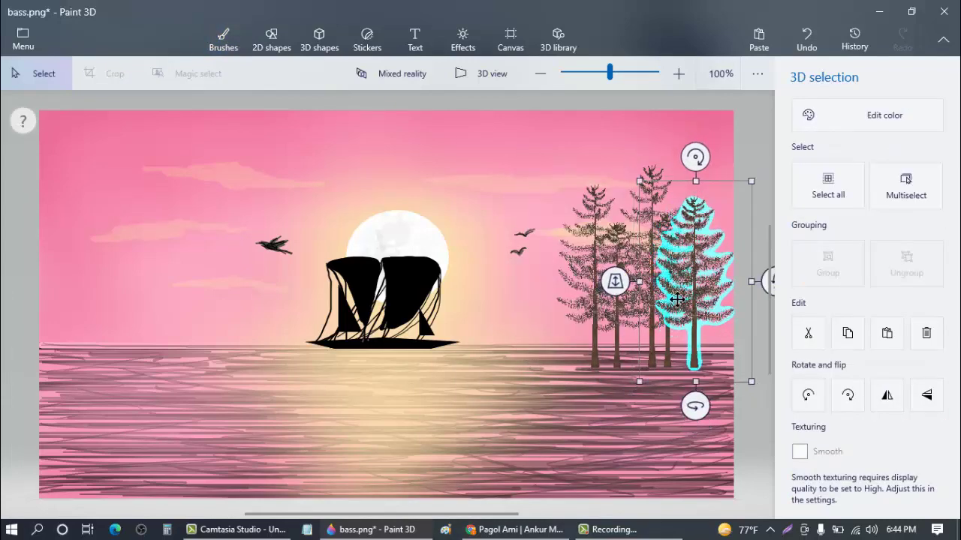
{"action": "left_click_drag", "start_coordinate": [682, 302], "coordinate": [560, 303]}
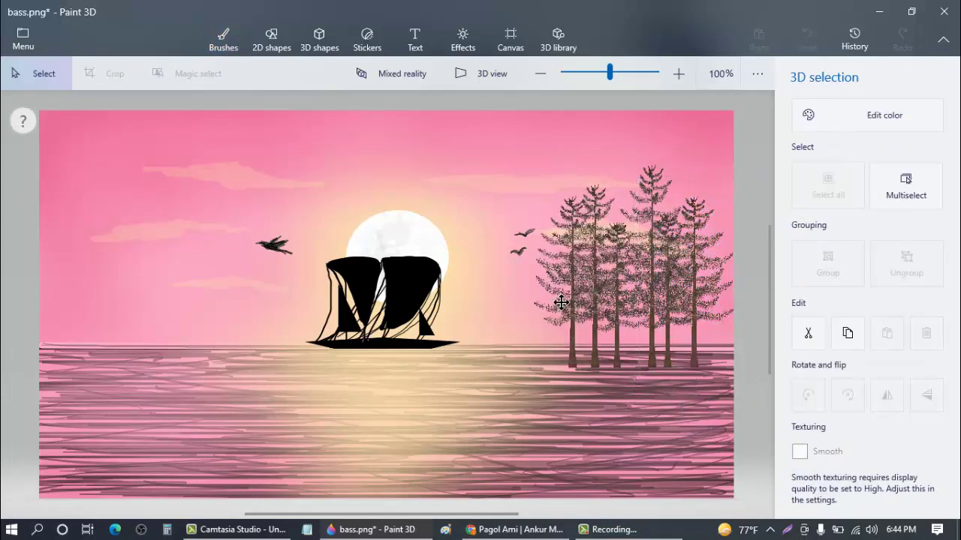
{"action": "key", "text": "b"}
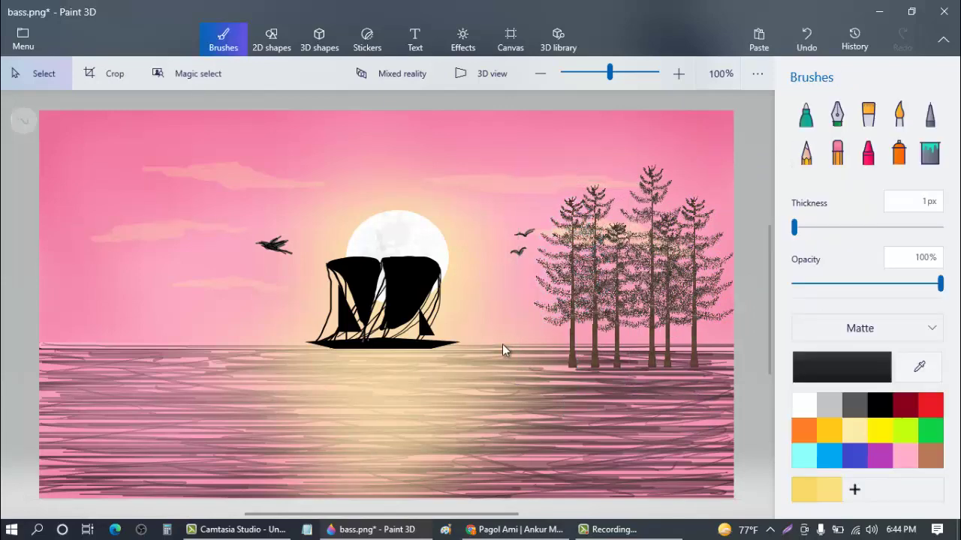
Step: Paste another evergreen, shrink it and place it at the painting's right edge, undoing the last unintended change
{"action": "right_click", "coordinate": [502, 343]}
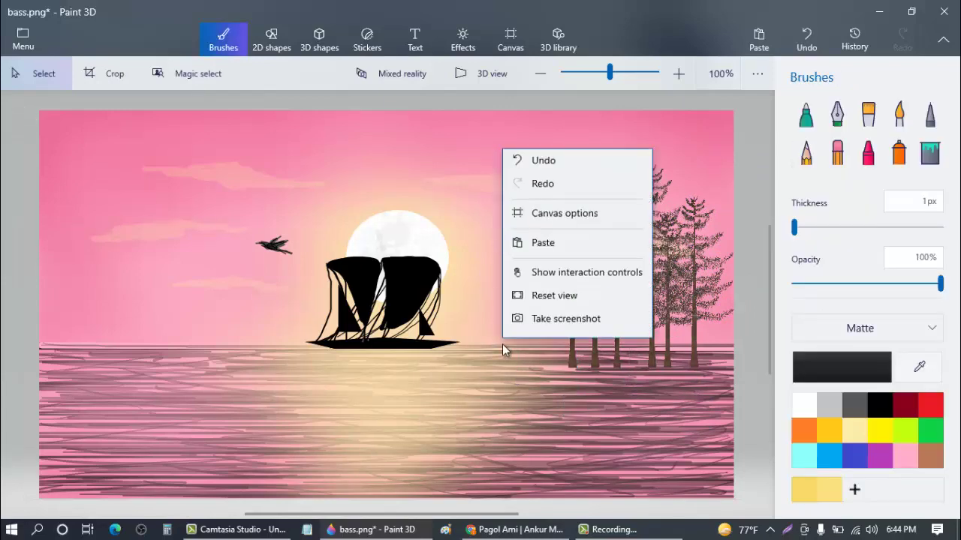
{"action": "left_click", "coordinate": [544, 250]}
{"action": "left_click_drag", "start_coordinate": [671, 274], "coordinate": [578, 300]}
{"action": "left_click", "coordinate": [639, 255]}
{"action": "left_click_drag", "start_coordinate": [602, 340], "coordinate": [714, 302]}
{"action": "key", "text": "ctrl+z"}
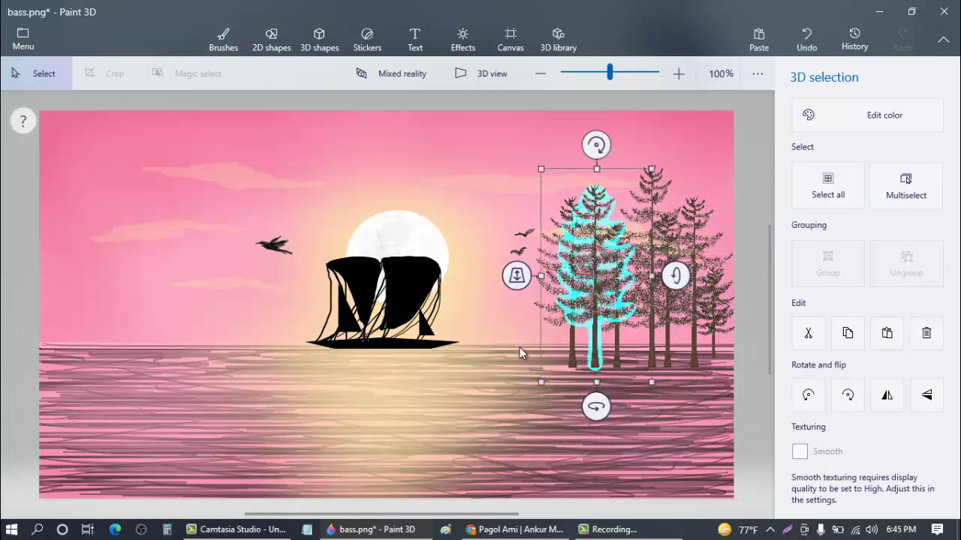
{"action": "left_click", "coordinate": [519, 347]}
Step: Paste another evergreen and place it left of the tallest trunk, with its base slightly lower in the water
{"action": "right_click", "coordinate": [528, 362]}
{"action": "left_click", "coordinate": [634, 262]}
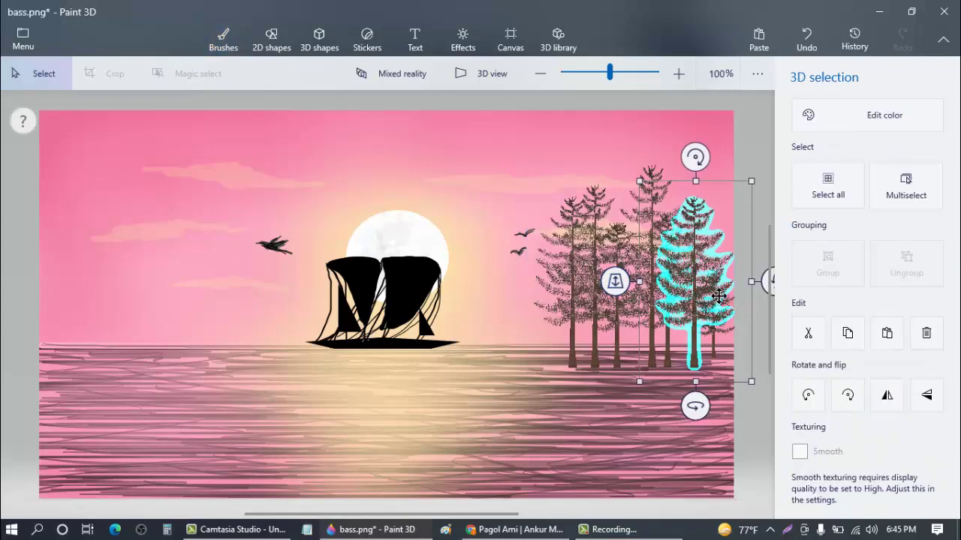
{"action": "mouse_move", "coordinate": [718, 295]}
{"action": "left_mouse_down"}
{"action": "mouse_move", "coordinate": [658, 316]}
{"action": "mouse_move", "coordinate": [614, 312]}
{"action": "mouse_move", "coordinate": [704, 312]}
{"action": "left_mouse_up"}
{"action": "left_click", "coordinate": [543, 378]}
Step: Paste another evergreen, shrink it and place it in front, just left of the original tree at the right
{"action": "right_click", "coordinate": [544, 377]}
{"action": "left_click", "coordinate": [559, 274]}
{"action": "left_click_drag", "start_coordinate": [741, 198], "coordinate": [720, 243]}
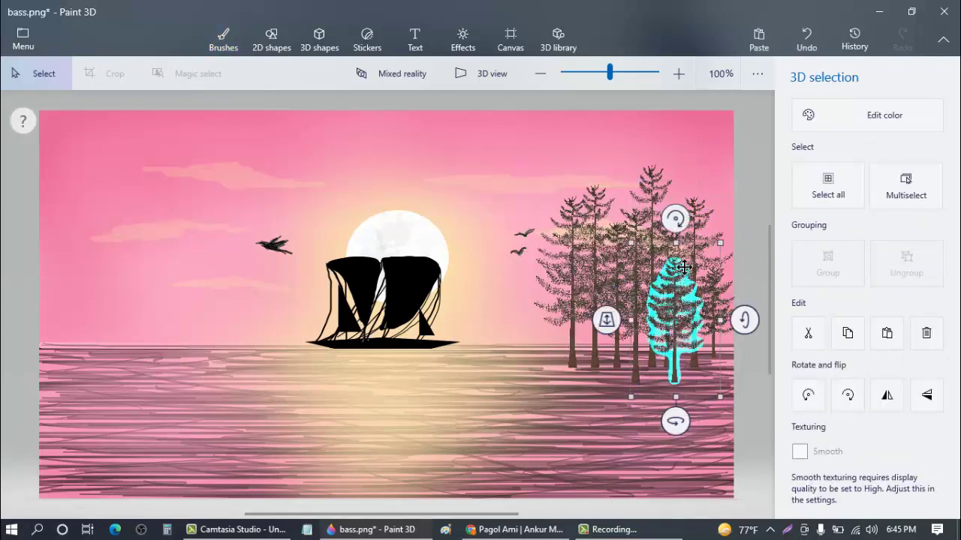
{"action": "mouse_move", "coordinate": [647, 318]}
{"action": "left_mouse_down"}
{"action": "mouse_move", "coordinate": [667, 296]}
{"action": "mouse_move", "coordinate": [654, 314]}
{"action": "left_mouse_up"}
{"action": "left_click", "coordinate": [507, 370]}
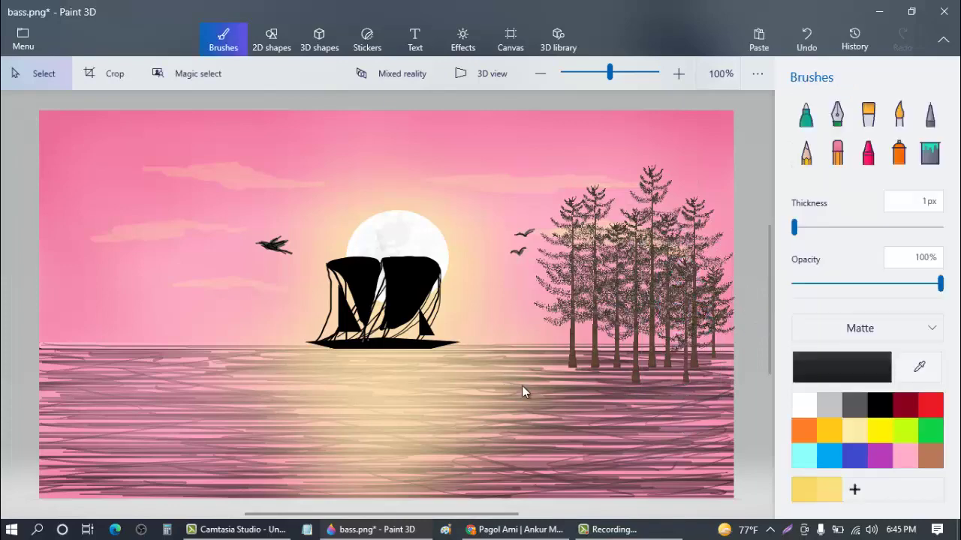
Step: Paste another evergreen, shrink it and place it in front of the grove's left half
{"action": "right_click", "coordinate": [521, 386]}
{"action": "left_click", "coordinate": [538, 282]}
{"action": "left_click_drag", "start_coordinate": [737, 196], "coordinate": [725, 239]}
{"action": "left_click_drag", "start_coordinate": [673, 297], "coordinate": [607, 308]}
{"action": "left_click", "coordinate": [506, 377]}
Step: Paste a final evergreen and place it in front of the grove's centre as the lowest-standing tree
{"action": "right_click", "coordinate": [506, 379]}
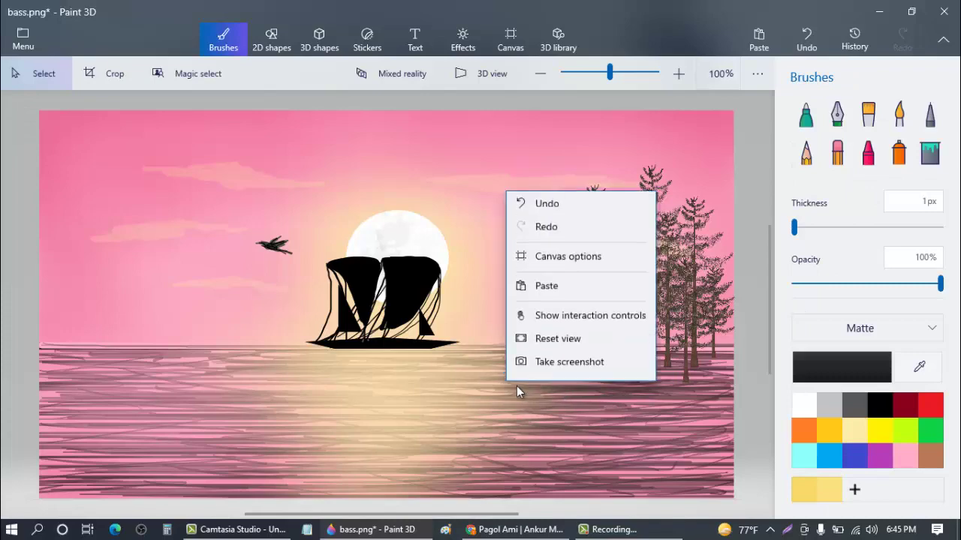
{"action": "left_click", "coordinate": [539, 284]}
{"action": "mouse_move", "coordinate": [655, 279]}
{"action": "left_mouse_down"}
{"action": "mouse_move", "coordinate": [631, 302]}
{"action": "mouse_move", "coordinate": [671, 292]}
{"action": "mouse_move", "coordinate": [610, 295]}
{"action": "mouse_move", "coordinate": [650, 299]}
{"action": "left_mouse_up"}
{"action": "left_click", "coordinate": [491, 366]}
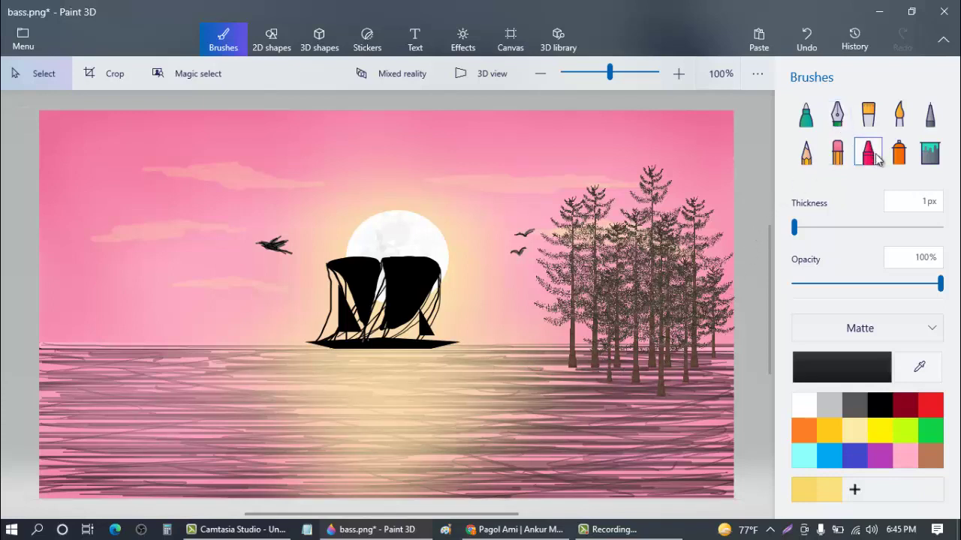
Step: Set the Crayon to 100 px thickness and 47% opacity and shade black ground beneath the trees
{"action": "left_click", "coordinate": [867, 119]}
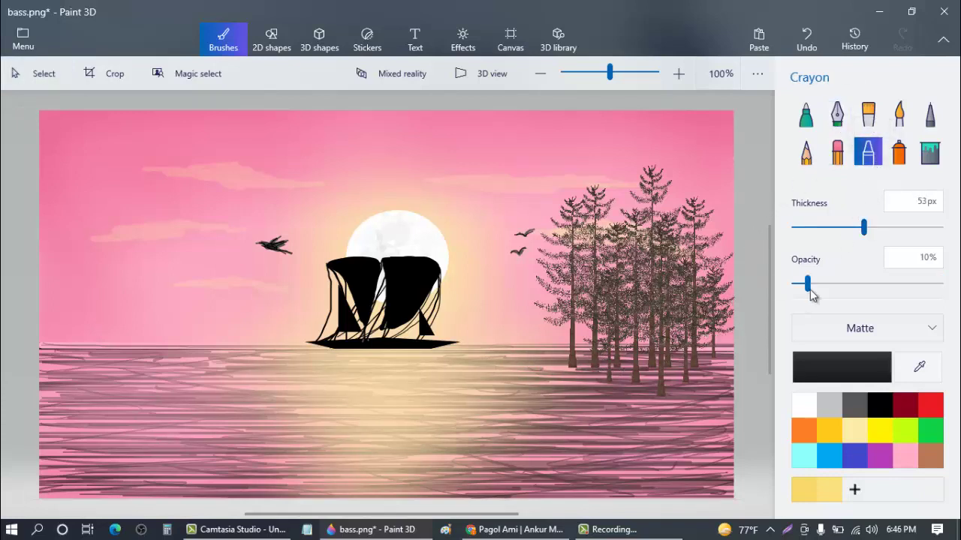
{"action": "left_click_drag", "start_coordinate": [828, 290], "coordinate": [863, 285]}
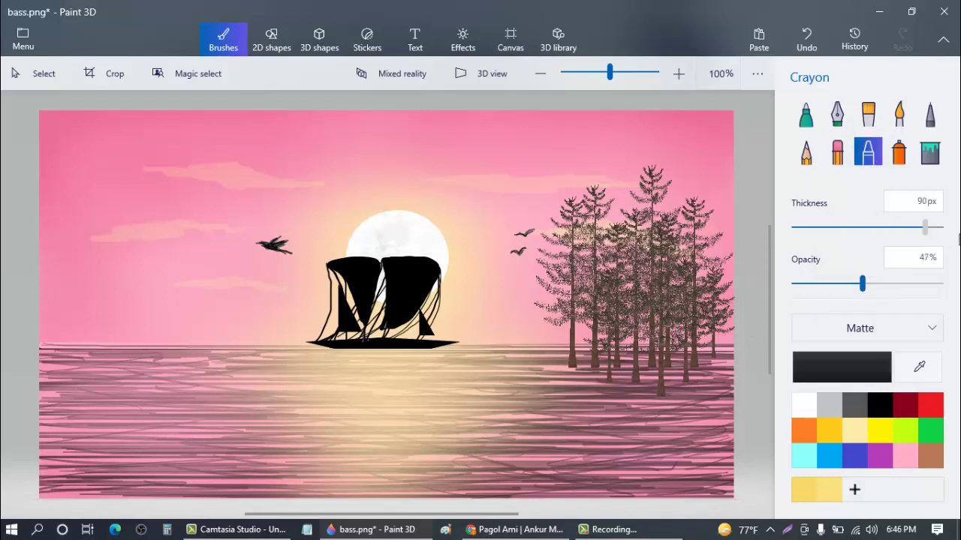
{"action": "mouse_move", "coordinate": [756, 346]}
{"action": "left_mouse_down"}
{"action": "mouse_move", "coordinate": [724, 365]}
{"action": "mouse_move", "coordinate": [665, 370]}
{"action": "mouse_move", "coordinate": [689, 371]}
{"action": "mouse_move", "coordinate": [594, 365]}
{"action": "mouse_move", "coordinate": [658, 373]}
{"action": "mouse_move", "coordinate": [523, 361]}
{"action": "left_mouse_up"}
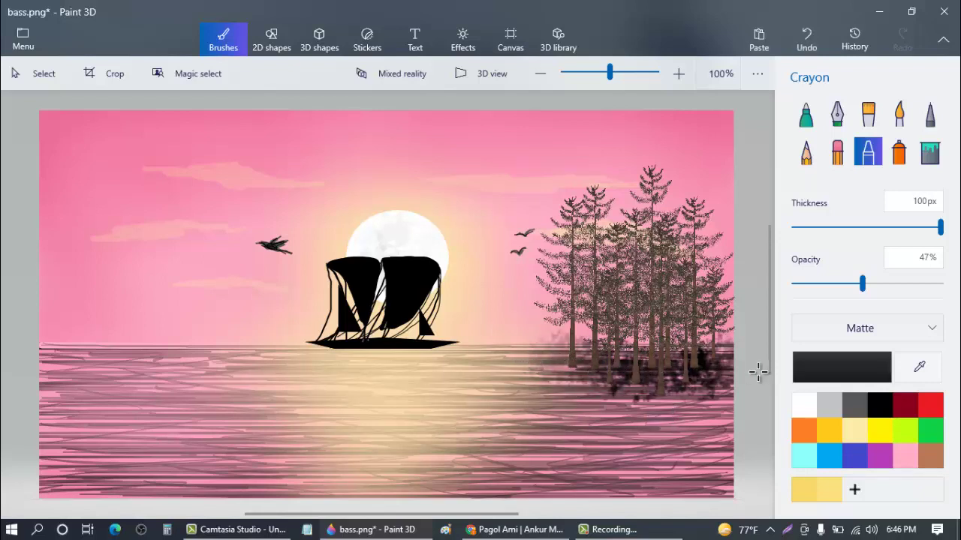
Step: Shade over the ground beneath the trees in dark gray, extending it down to the painting's right edge
{"action": "left_click", "coordinate": [854, 406]}
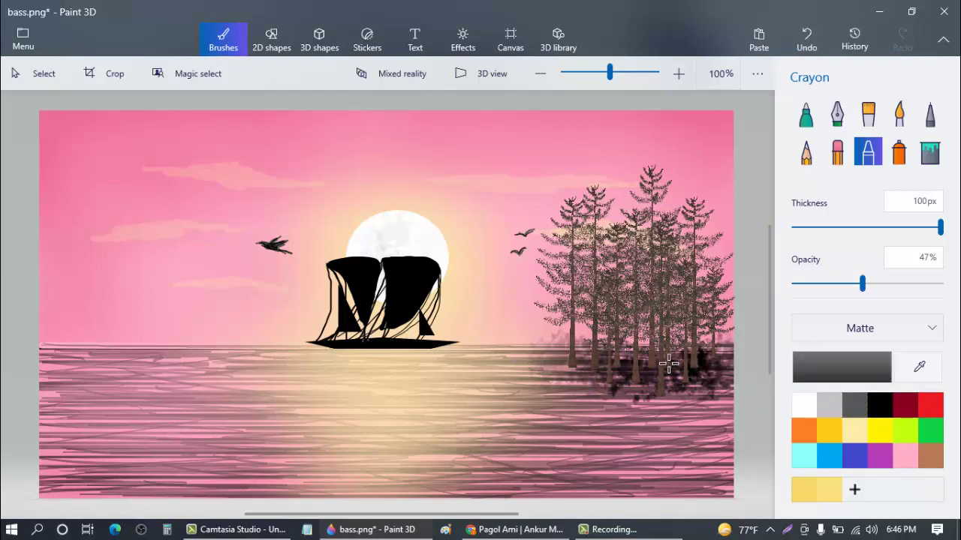
{"action": "mouse_move", "coordinate": [709, 367]}
{"action": "left_mouse_down"}
{"action": "mouse_move", "coordinate": [694, 365]}
{"action": "mouse_move", "coordinate": [740, 369]}
{"action": "mouse_move", "coordinate": [718, 381]}
{"action": "left_mouse_up"}
{"action": "mouse_move", "coordinate": [594, 363]}
{"action": "left_mouse_down"}
{"action": "mouse_move", "coordinate": [655, 372]}
{"action": "mouse_move", "coordinate": [630, 359]}
{"action": "mouse_move", "coordinate": [607, 376]}
{"action": "mouse_move", "coordinate": [677, 380]}
{"action": "mouse_move", "coordinate": [568, 358]}
{"action": "left_mouse_up"}
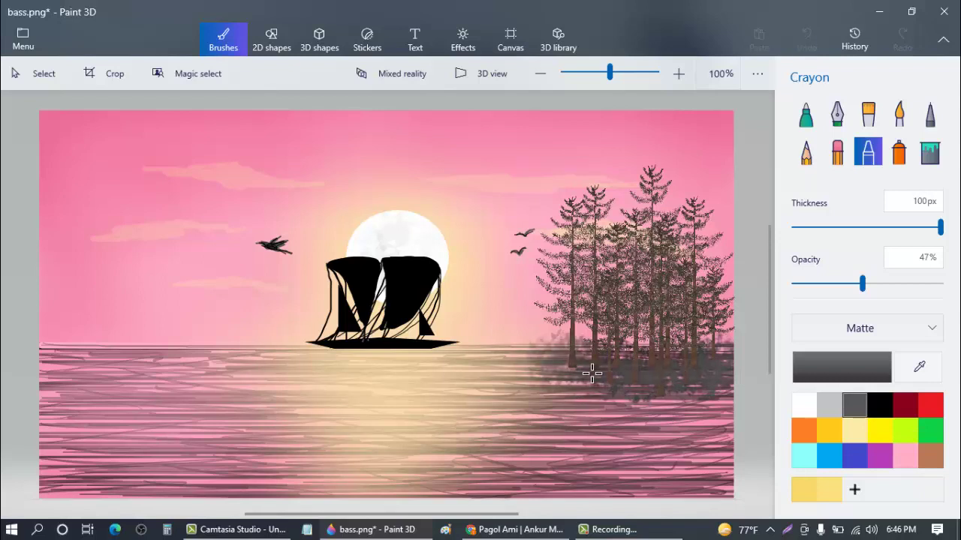
{"action": "mouse_move", "coordinate": [672, 393]}
{"action": "left_mouse_down"}
{"action": "mouse_move", "coordinate": [740, 401]}
{"action": "mouse_move", "coordinate": [725, 404]}
{"action": "left_mouse_up"}
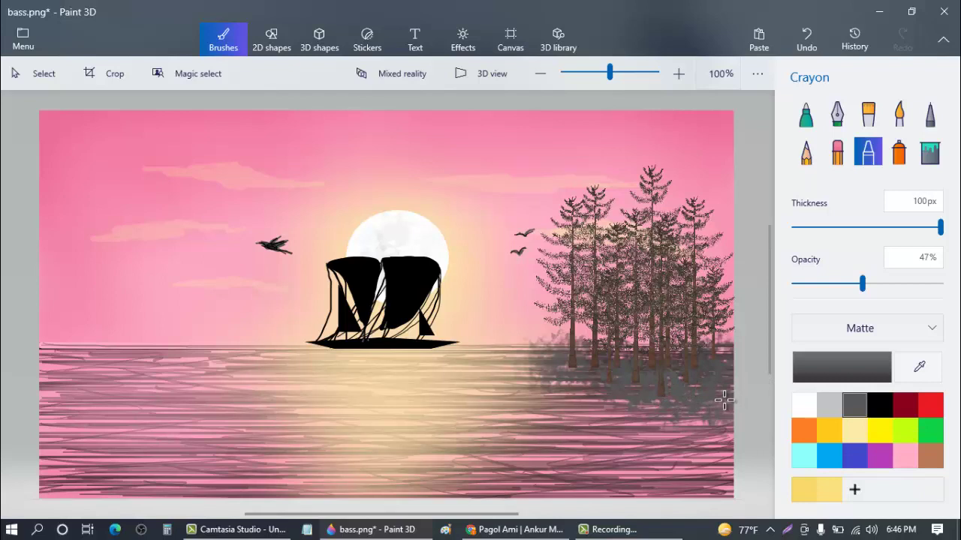
Step: Blend light pink Crayon strokes over the gray ground around the tree trunks
{"action": "left_click", "coordinate": [906, 454]}
{"action": "mouse_move", "coordinate": [724, 368]}
{"action": "left_mouse_down"}
{"action": "mouse_move", "coordinate": [683, 374]}
{"action": "mouse_move", "coordinate": [729, 372]}
{"action": "mouse_move", "coordinate": [642, 391]}
{"action": "mouse_move", "coordinate": [729, 389]}
{"action": "mouse_move", "coordinate": [623, 367]}
{"action": "mouse_move", "coordinate": [732, 366]}
{"action": "mouse_move", "coordinate": [586, 362]}
{"action": "mouse_move", "coordinate": [637, 376]}
{"action": "mouse_move", "coordinate": [542, 354]}
{"action": "mouse_move", "coordinate": [758, 366]}
{"action": "left_mouse_up"}
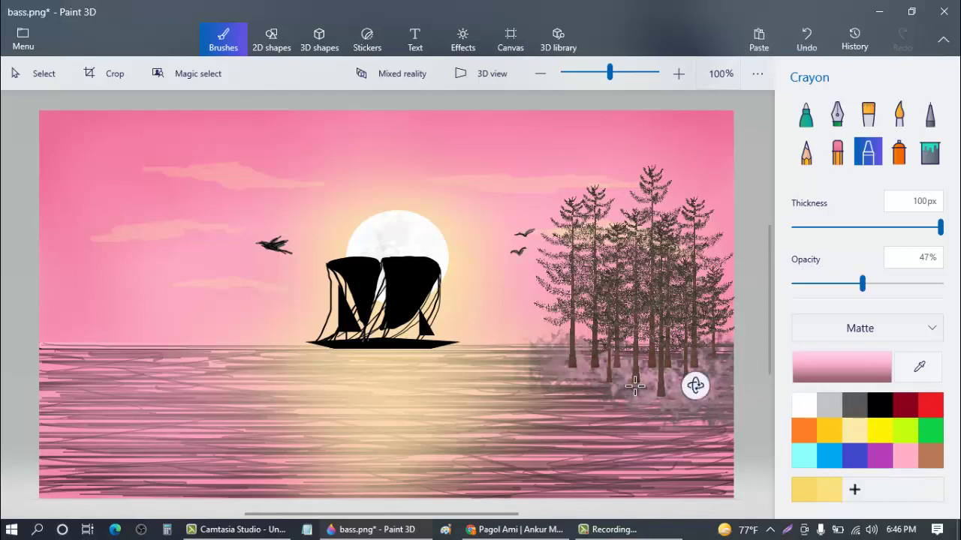
{"action": "mouse_move", "coordinate": [634, 385]}
{"action": "left_mouse_down"}
{"action": "mouse_move", "coordinate": [558, 385]}
{"action": "mouse_move", "coordinate": [591, 377]}
{"action": "mouse_move", "coordinate": [503, 365]}
{"action": "mouse_move", "coordinate": [532, 361]}
{"action": "mouse_move", "coordinate": [464, 358]}
{"action": "left_mouse_up"}
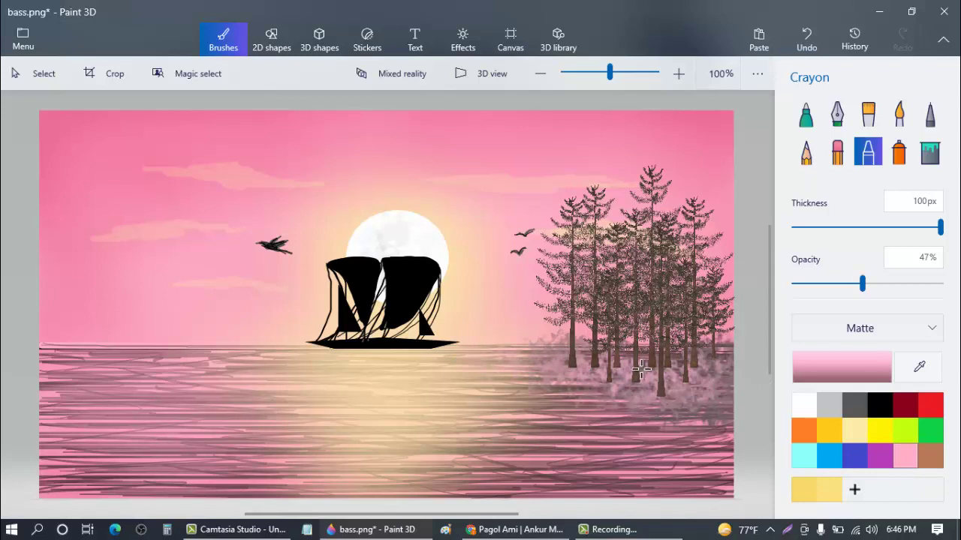
{"action": "left_click_drag", "start_coordinate": [640, 367], "coordinate": [769, 360]}
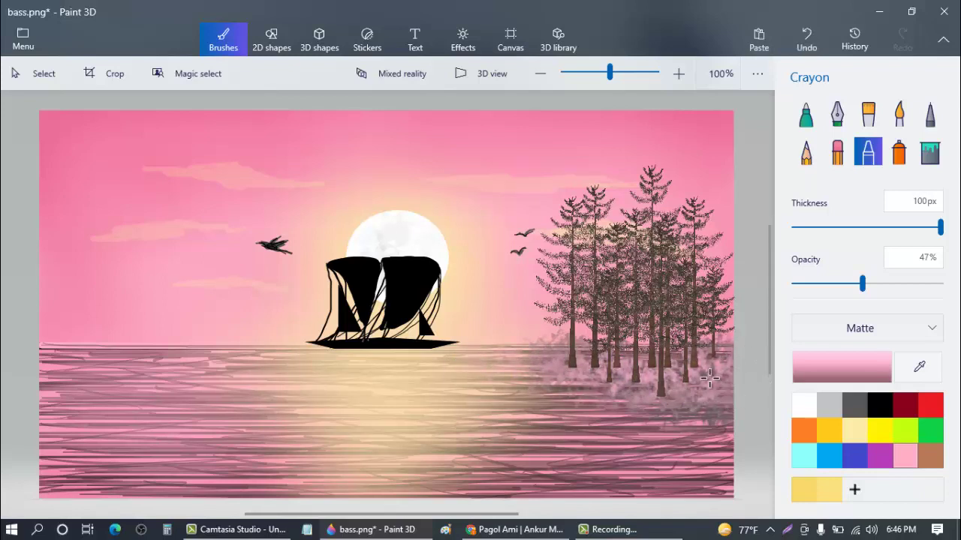
{"action": "mouse_move", "coordinate": [632, 355]}
{"action": "left_mouse_down"}
{"action": "mouse_move", "coordinate": [594, 349]}
{"action": "mouse_move", "coordinate": [641, 346]}
{"action": "left_mouse_up"}
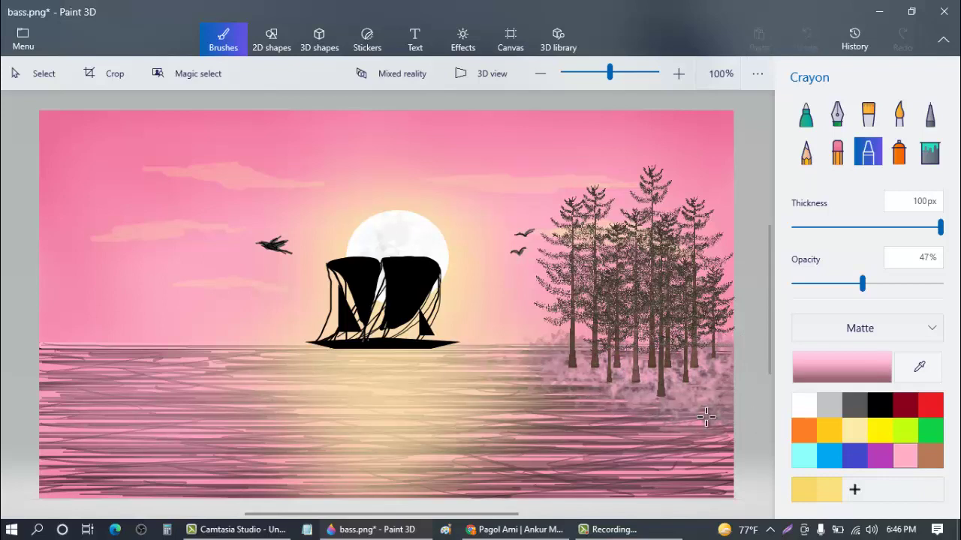
Step: Add a last light pink stroke beneath the grove and paste two evergreens side by side at the painting's left edge
{"action": "left_click_drag", "start_coordinate": [705, 418], "coordinate": [725, 425]}
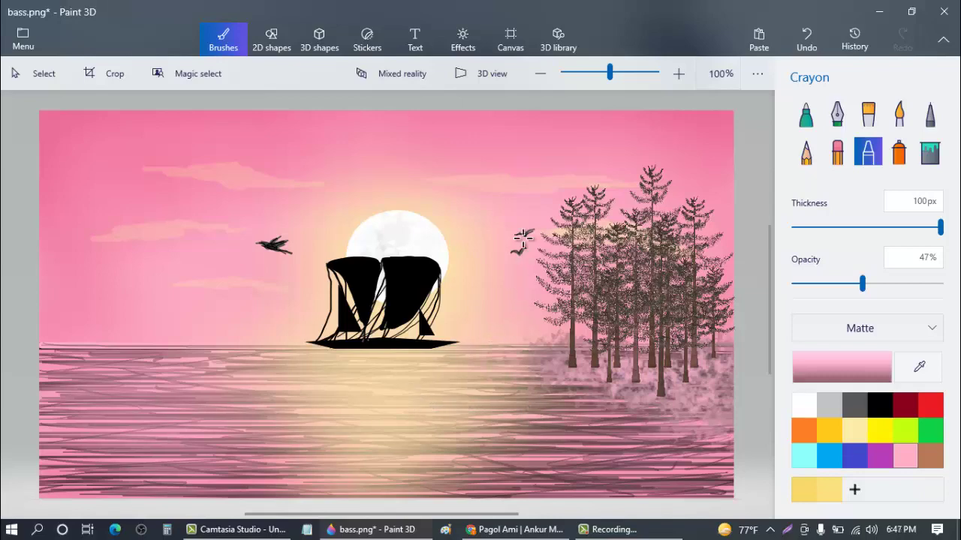
{"action": "right_click", "coordinate": [526, 170]}
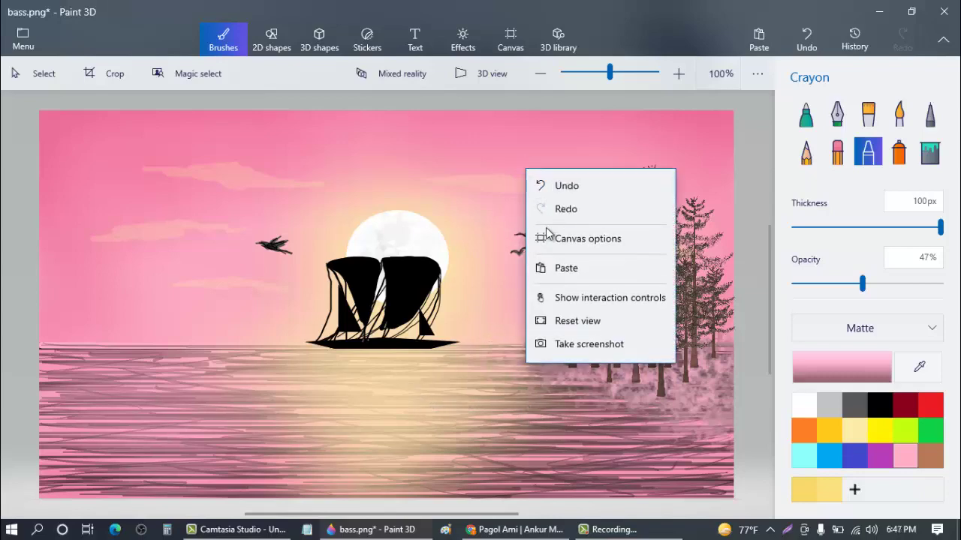
{"action": "left_click", "coordinate": [553, 267]}
{"action": "left_click_drag", "start_coordinate": [690, 285], "coordinate": [76, 293]}
{"action": "left_click", "coordinate": [150, 372]}
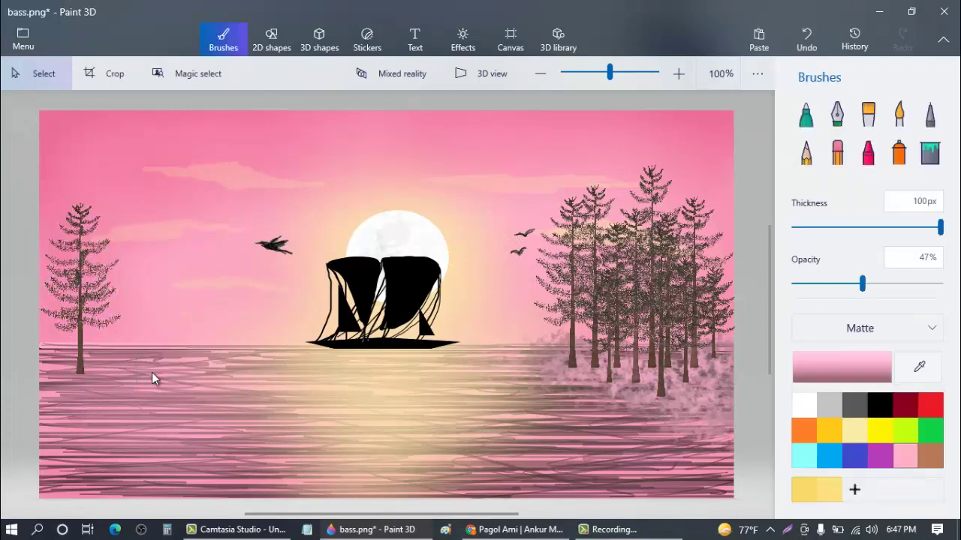
{"action": "right_click", "coordinate": [152, 371]}
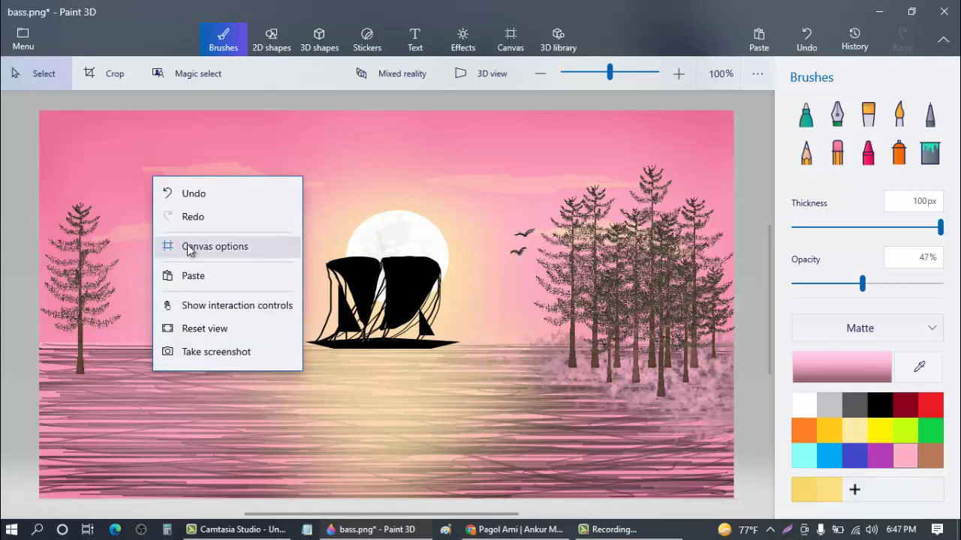
{"action": "left_click", "coordinate": [213, 277]}
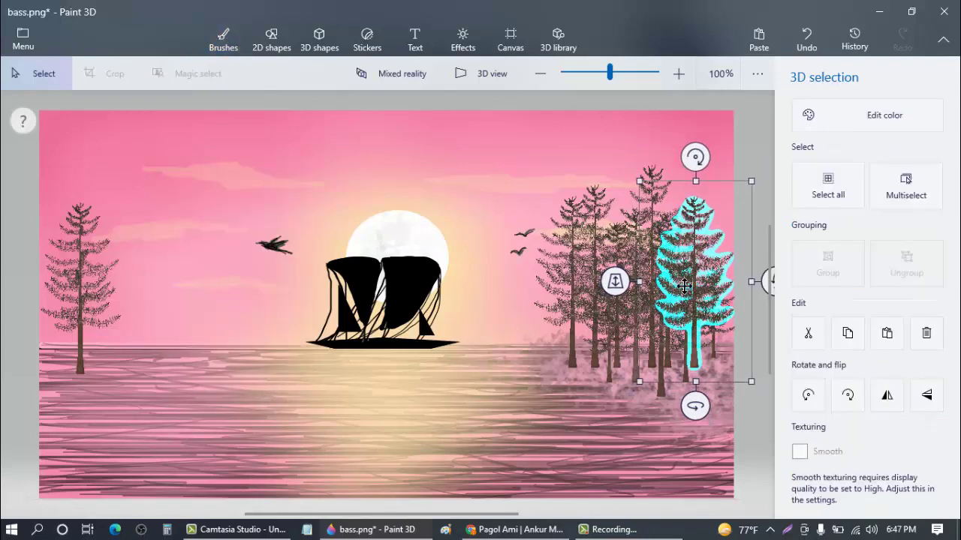
{"action": "left_click_drag", "start_coordinate": [679, 289], "coordinate": [107, 299]}
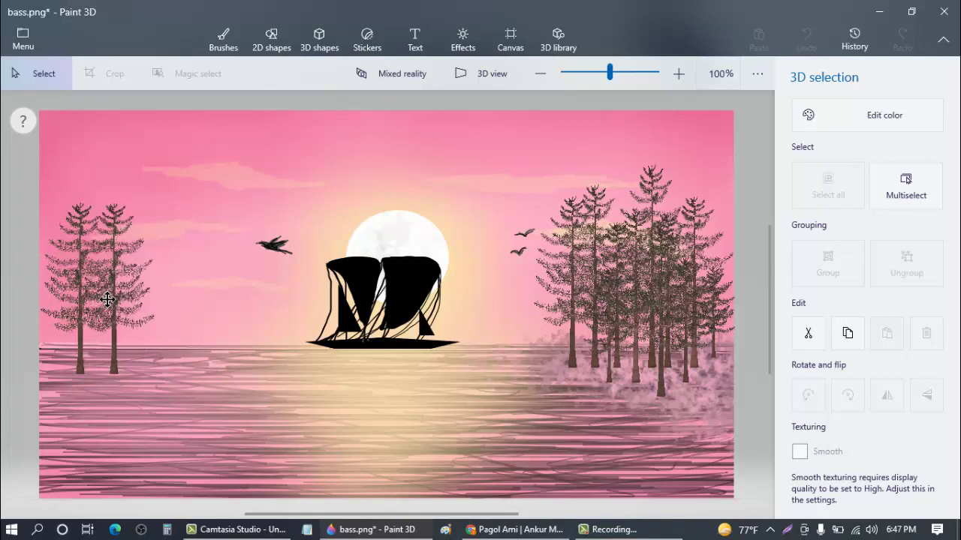
{"action": "left_click", "coordinate": [236, 357]}
Step: Paste two more evergreens, one slightly lower between the first two left-side trees and one lower still to their right
{"action": "right_click", "coordinate": [237, 357]}
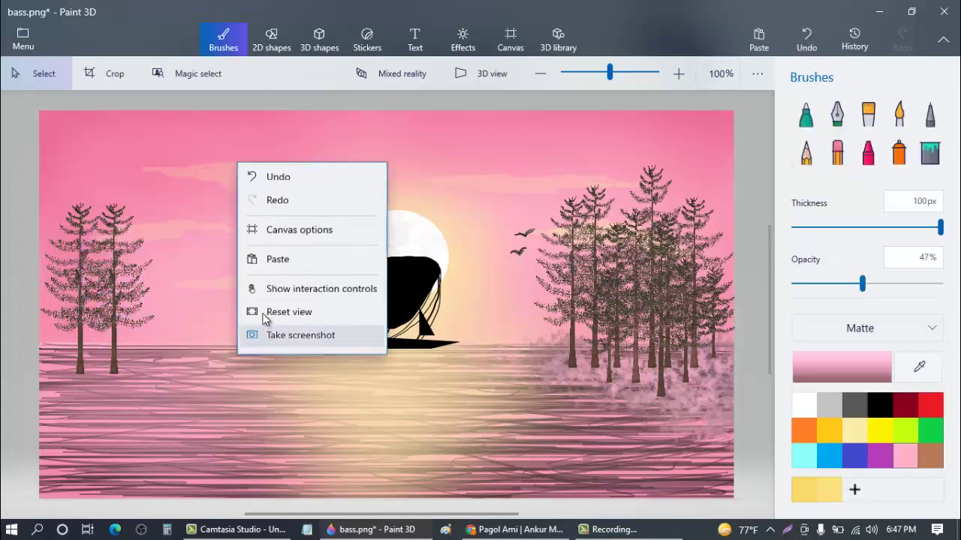
{"action": "left_click", "coordinate": [265, 264]}
{"action": "key", "text": "ctrl+v"}
{"action": "mouse_move", "coordinate": [726, 305]}
{"action": "left_mouse_down"}
{"action": "mouse_move", "coordinate": [486, 321]}
{"action": "mouse_move", "coordinate": [112, 318]}
{"action": "left_mouse_up"}
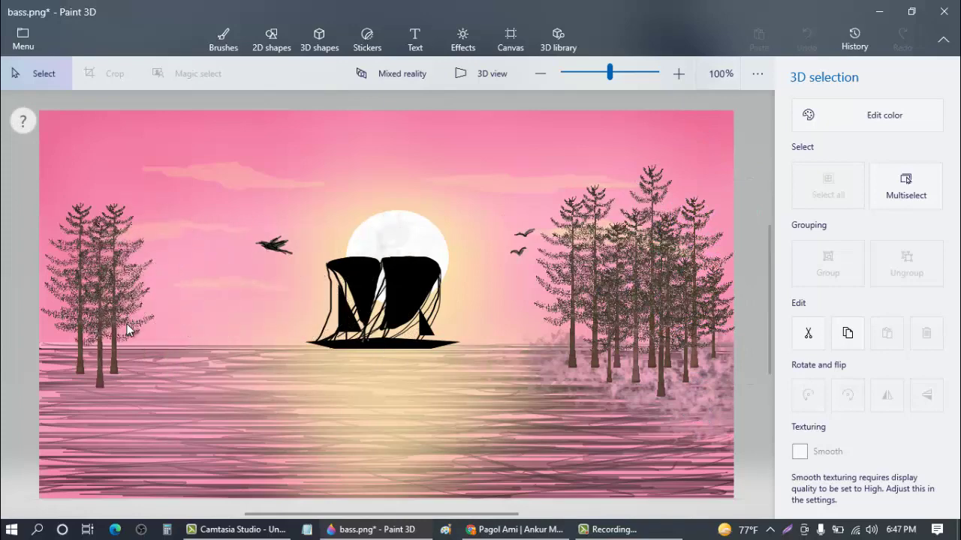
{"action": "left_click", "coordinate": [223, 423]}
{"action": "right_click", "coordinate": [239, 192]}
{"action": "left_click", "coordinate": [279, 300]}
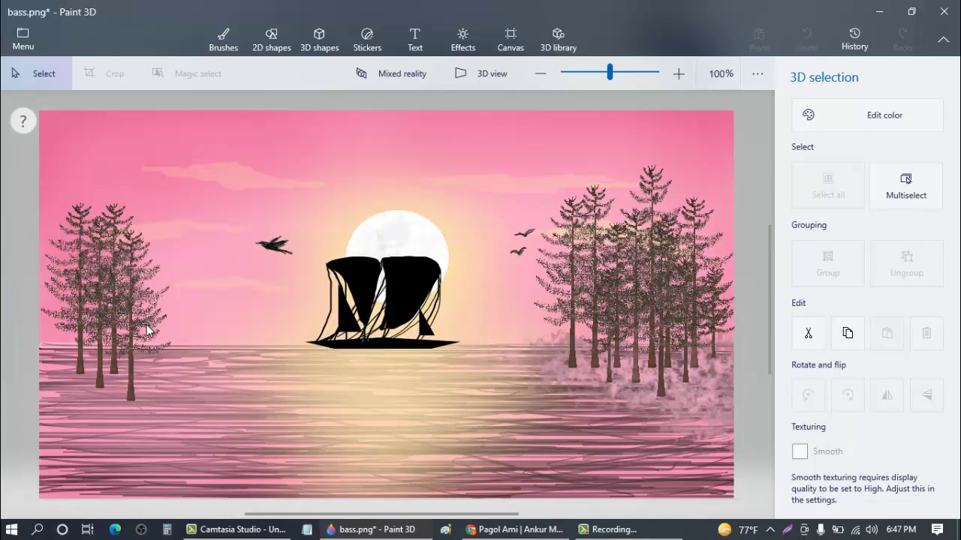
Step: Paste another evergreen at the right of the left grove, level with its two back trees
{"action": "right_click", "coordinate": [305, 357]}
{"action": "left_click", "coordinate": [375, 260]}
{"action": "left_click_drag", "start_coordinate": [694, 300], "coordinate": [154, 306]}
{"action": "left_click", "coordinate": [365, 361]}
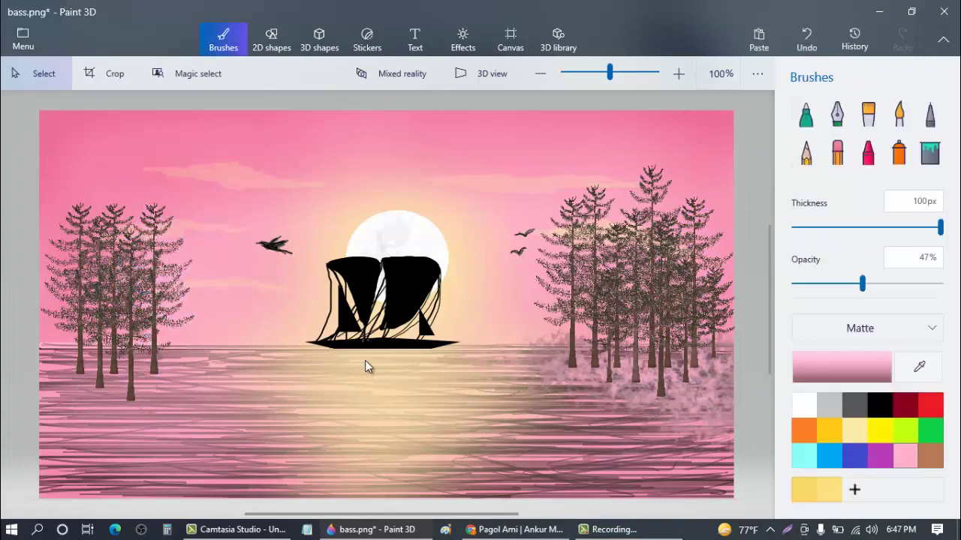
Step: Paste two evergreens low in the left grove, one in front at the painting's left edge and one right of the foremost tree
{"action": "right_click", "coordinate": [364, 360]}
{"action": "left_click", "coordinate": [420, 265]}
{"action": "left_click_drag", "start_coordinate": [697, 281], "coordinate": [76, 300]}
{"action": "left_click", "coordinate": [234, 366]}
{"action": "right_click", "coordinate": [233, 366]}
{"action": "left_click", "coordinate": [266, 275]}
{"action": "left_click_drag", "start_coordinate": [691, 301], "coordinate": [154, 328]}
{"action": "left_click", "coordinate": [293, 365]}
Step: Paste an evergreen at the right end of the left grove and stretch it upward into the grove's tallest tree
{"action": "right_click", "coordinate": [292, 366]}
{"action": "left_click", "coordinate": [334, 270]}
{"action": "left_click_drag", "start_coordinate": [694, 304], "coordinate": [191, 319]}
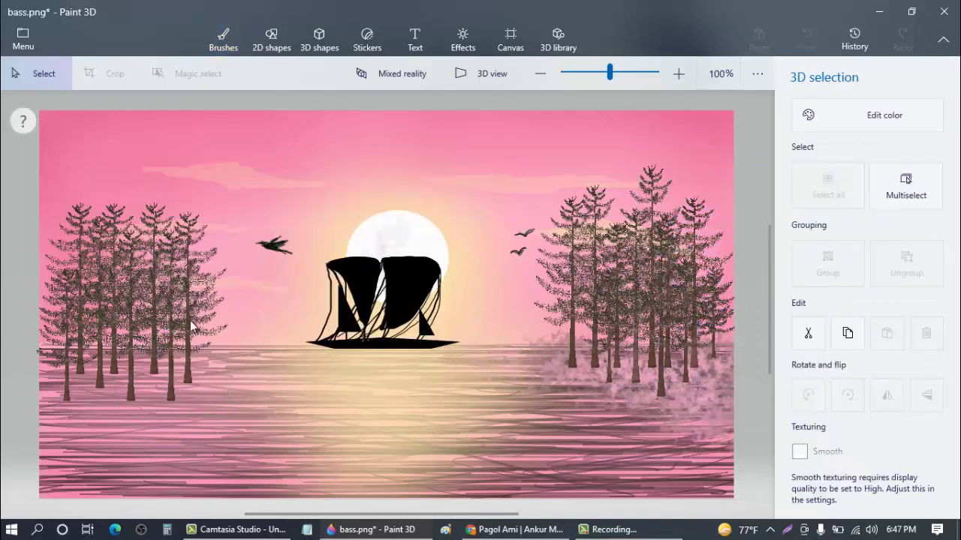
{"action": "left_click_drag", "start_coordinate": [188, 195], "coordinate": [187, 163]}
Step: Paste an evergreen, shrink it and place it just right of the left grove's tallest tree
{"action": "right_click", "coordinate": [439, 392]}
{"action": "left_click", "coordinate": [466, 308]}
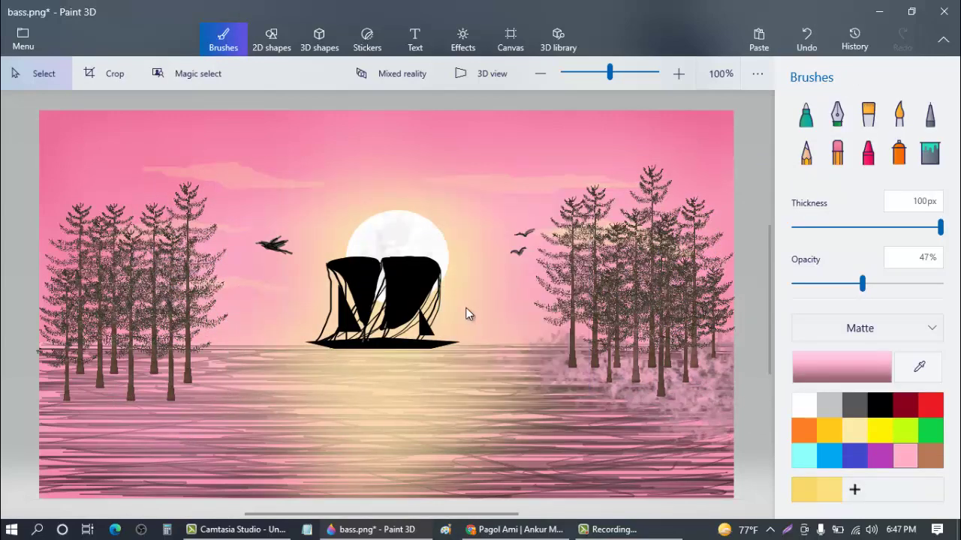
{"action": "left_click_drag", "start_coordinate": [686, 324], "coordinate": [205, 370]}
{"action": "left_click_drag", "start_coordinate": [254, 244], "coordinate": [231, 302]}
{"action": "left_click_drag", "start_coordinate": [197, 365], "coordinate": [204, 316]}
{"action": "left_click", "coordinate": [292, 382]}
Step: Paste one more evergreen, shrink it further and set it as the smallest tree at the left grove's right end
{"action": "right_click", "coordinate": [292, 388]}
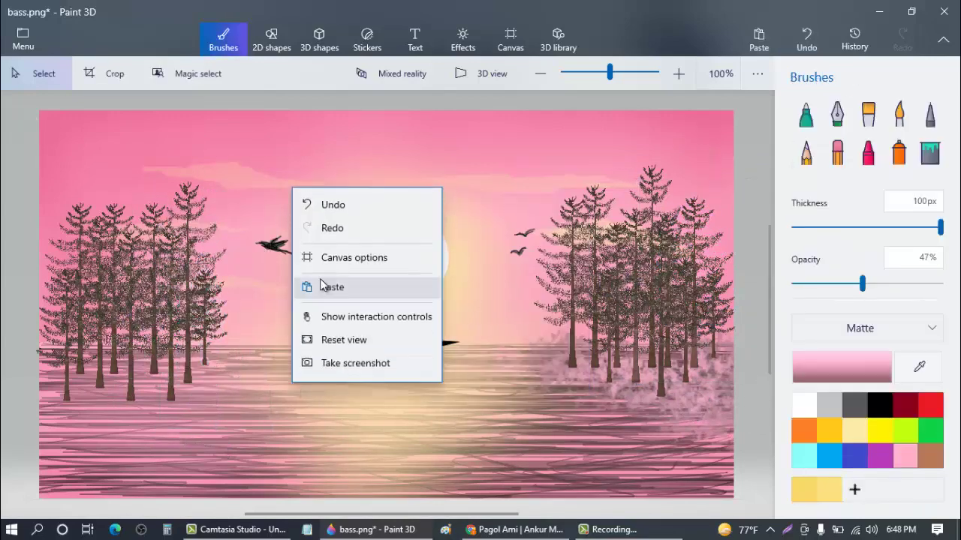
{"action": "left_click", "coordinate": [332, 283]}
{"action": "left_click_drag", "start_coordinate": [696, 286], "coordinate": [205, 307]}
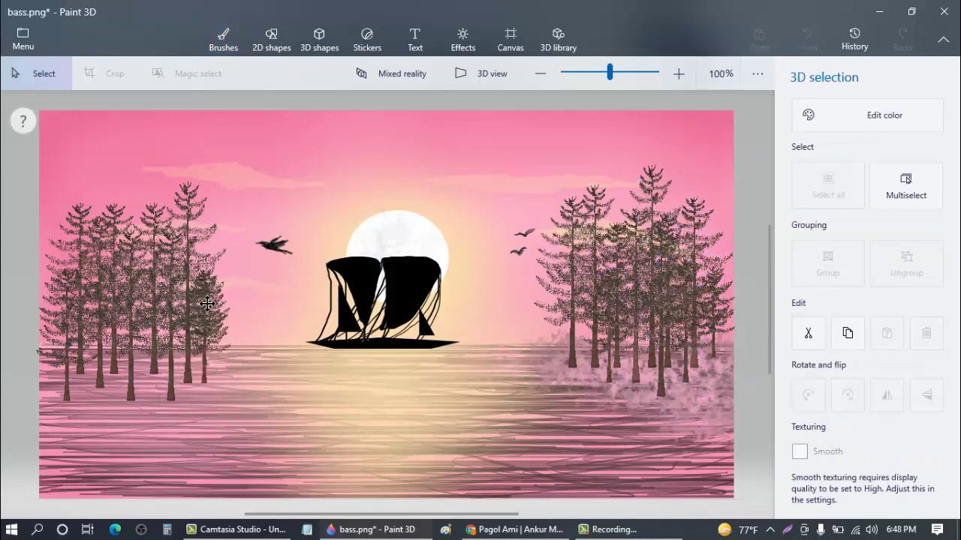
{"action": "left_click_drag", "start_coordinate": [234, 272], "coordinate": [237, 325]}
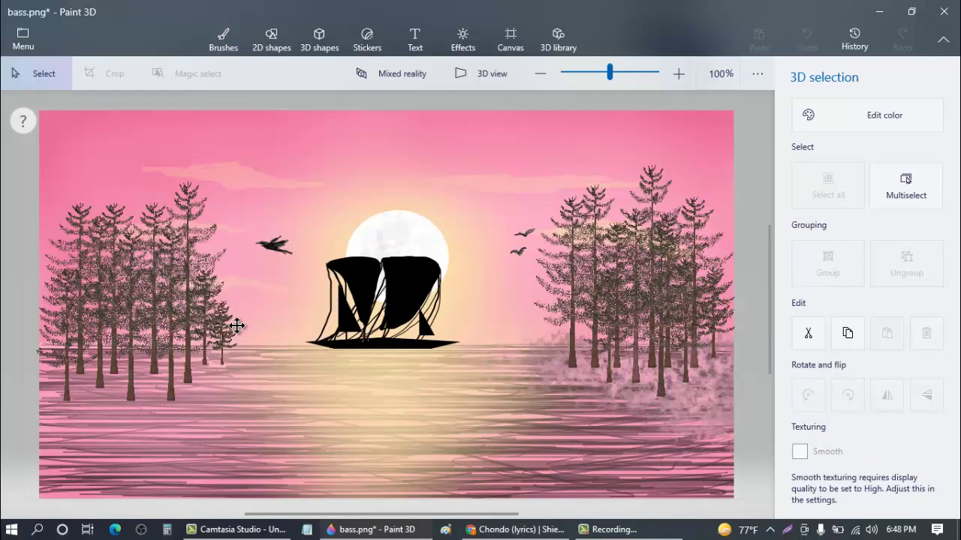
{"action": "left_click", "coordinate": [376, 391]}
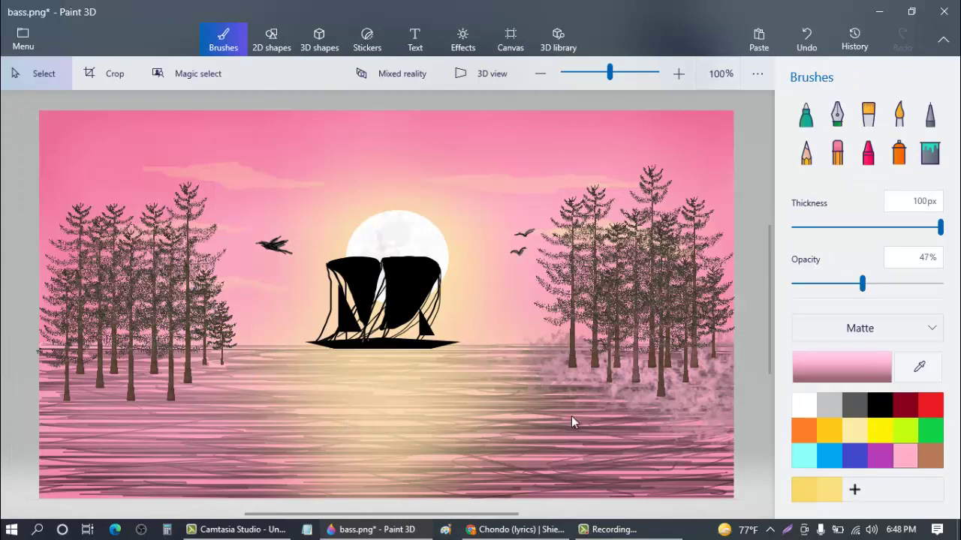
Step: Shade the ground beneath the left grove with light pink Crayon strokes at 100 px thickness and 47% opacity
{"action": "left_click", "coordinate": [867, 153]}
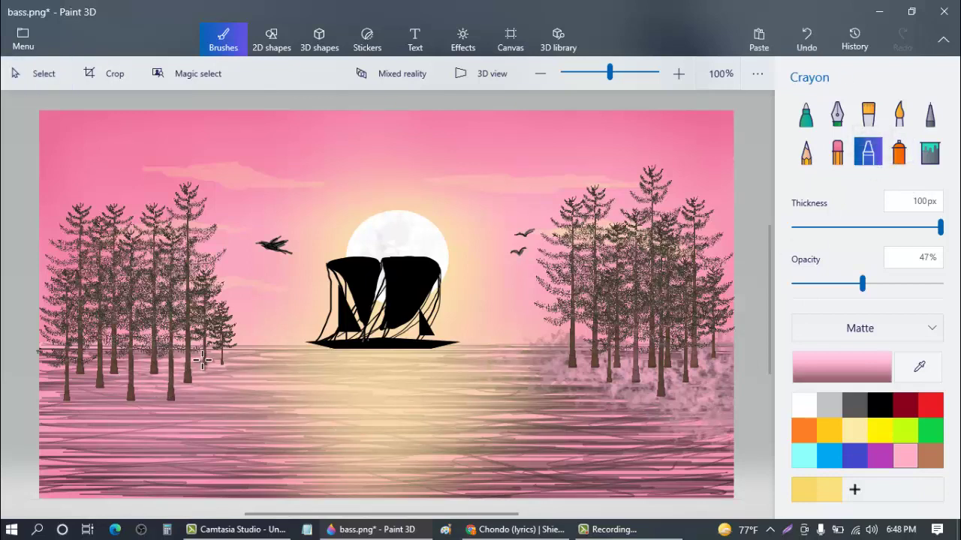
{"action": "mouse_move", "coordinate": [59, 361]}
{"action": "left_mouse_down"}
{"action": "mouse_move", "coordinate": [28, 388]}
{"action": "mouse_move", "coordinate": [112, 405]}
{"action": "mouse_move", "coordinate": [82, 415]}
{"action": "mouse_move", "coordinate": [156, 387]}
{"action": "mouse_move", "coordinate": [195, 390]}
{"action": "left_mouse_up"}
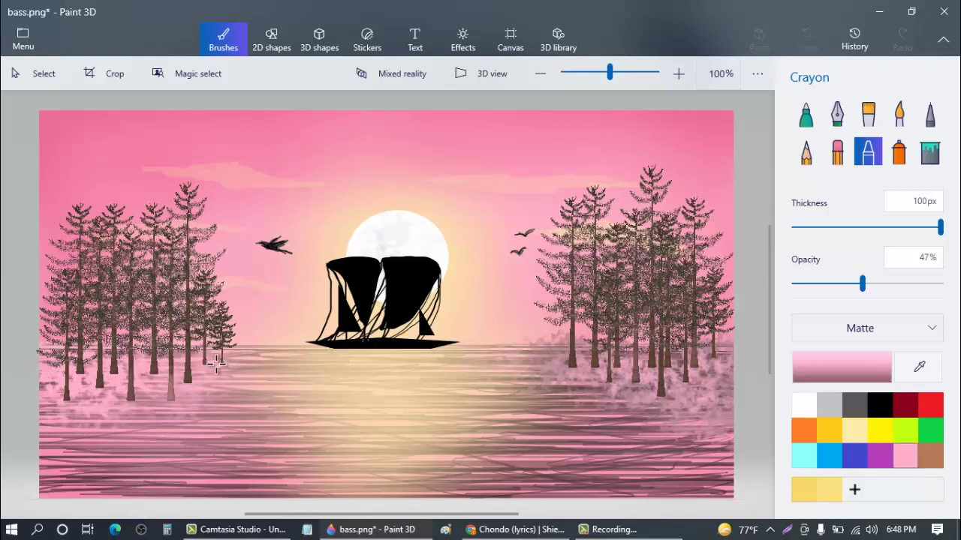
{"action": "mouse_move", "coordinate": [191, 360]}
{"action": "left_mouse_down"}
{"action": "mouse_move", "coordinate": [171, 372]}
{"action": "mouse_move", "coordinate": [48, 390]}
{"action": "mouse_move", "coordinate": [155, 390]}
{"action": "left_mouse_up"}
{"action": "mouse_move", "coordinate": [92, 407]}
{"action": "left_mouse_down"}
{"action": "mouse_move", "coordinate": [47, 412]}
{"action": "mouse_move", "coordinate": [114, 409]}
{"action": "mouse_move", "coordinate": [75, 427]}
{"action": "mouse_move", "coordinate": [153, 408]}
{"action": "mouse_move", "coordinate": [75, 421]}
{"action": "left_mouse_up"}
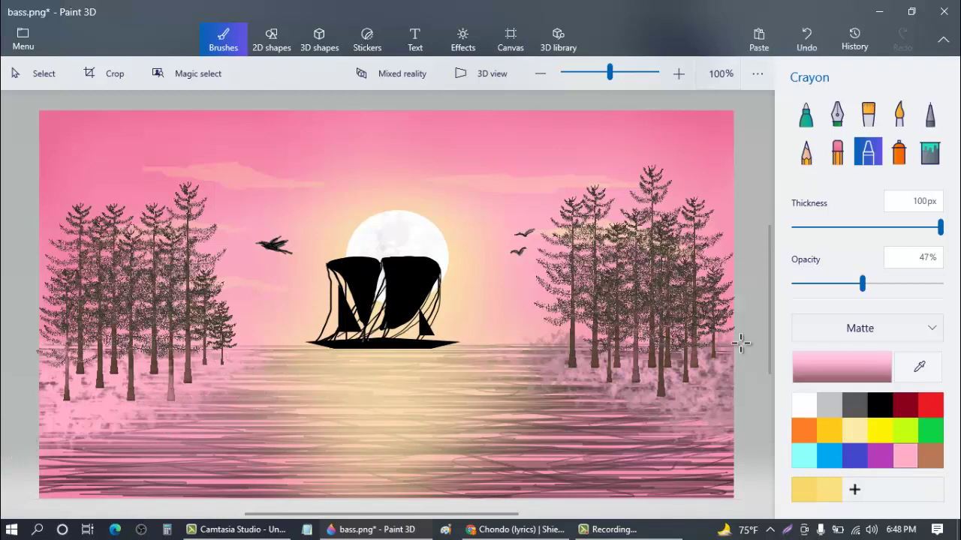
{"action": "left_click", "coordinate": [852, 401]}
{"action": "left_click", "coordinate": [174, 378]}
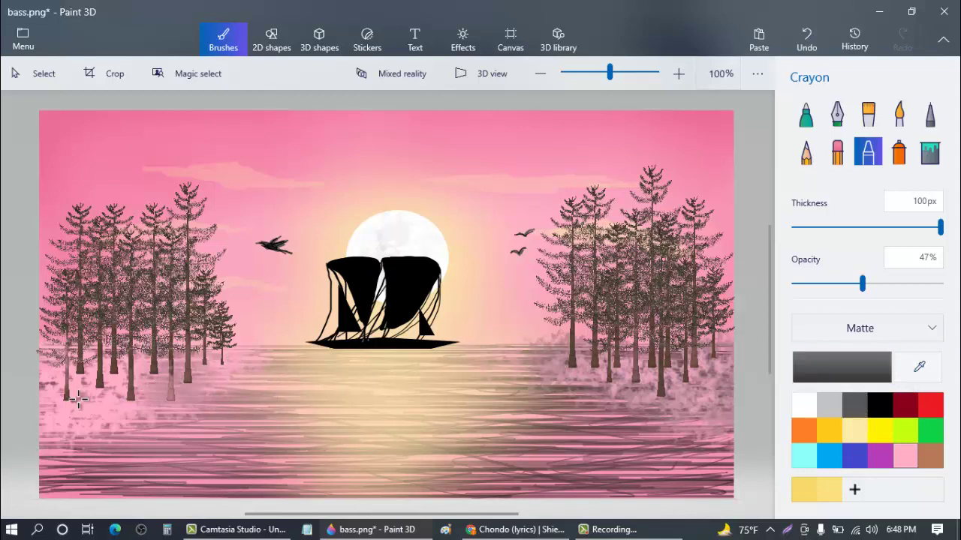
{"action": "left_click", "coordinate": [89, 406]}
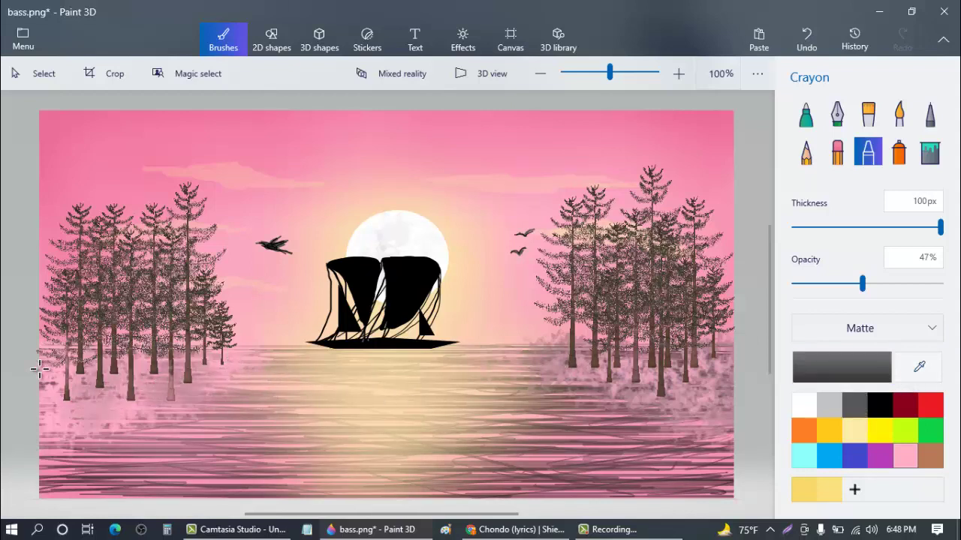
Step: Insert the Tropical Leaf 4 grass model from the 3D library's Flowers and Plants collection
{"action": "left_click", "coordinate": [557, 39]}
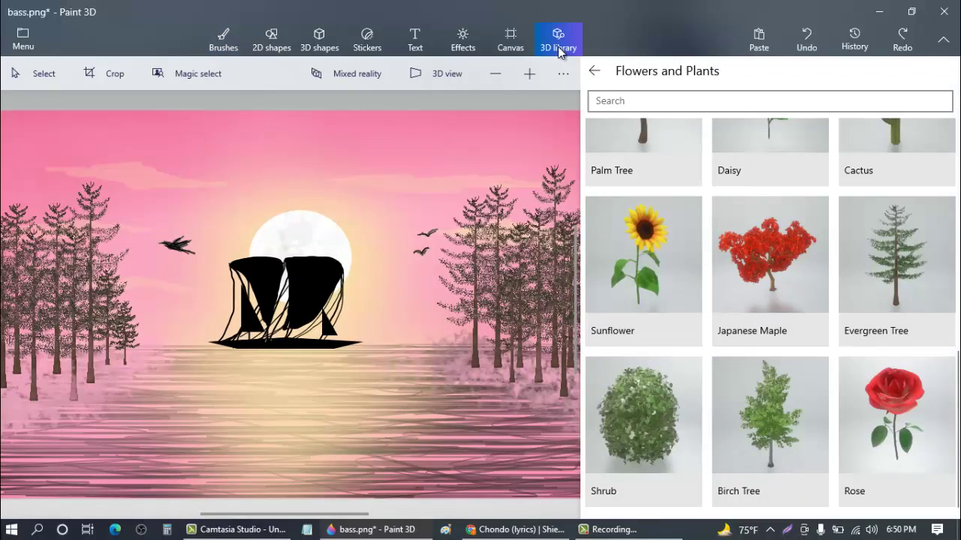
{"action": "scroll", "coordinate": [679, 336], "scroll_direction": "up", "scroll_amount": 3}
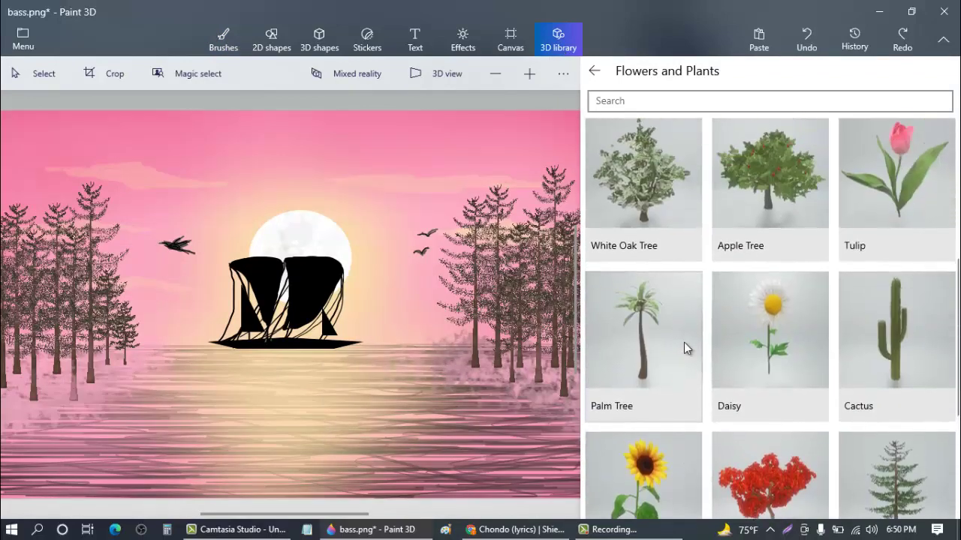
{"action": "scroll", "coordinate": [694, 355], "scroll_direction": "up", "scroll_amount": 1}
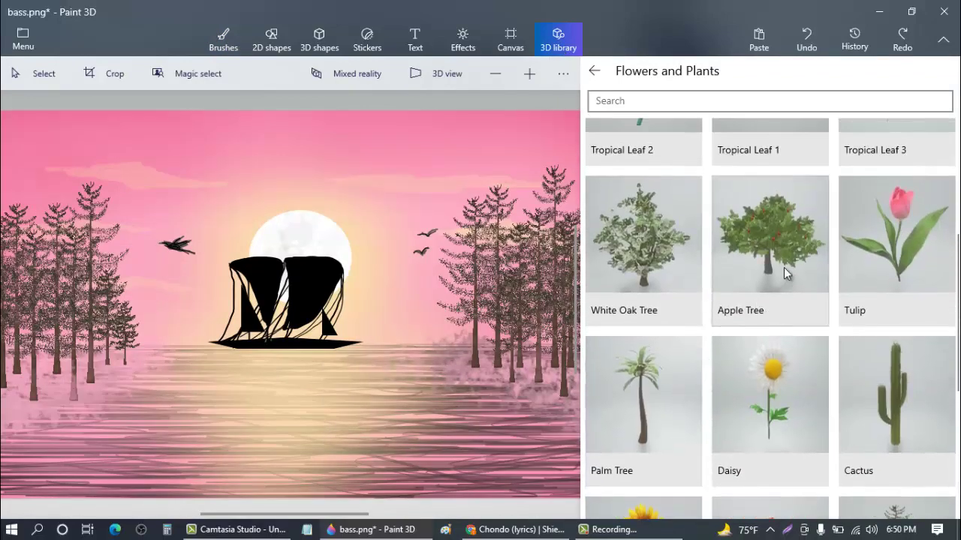
{"action": "scroll", "coordinate": [777, 274], "scroll_direction": "up", "scroll_amount": 4}
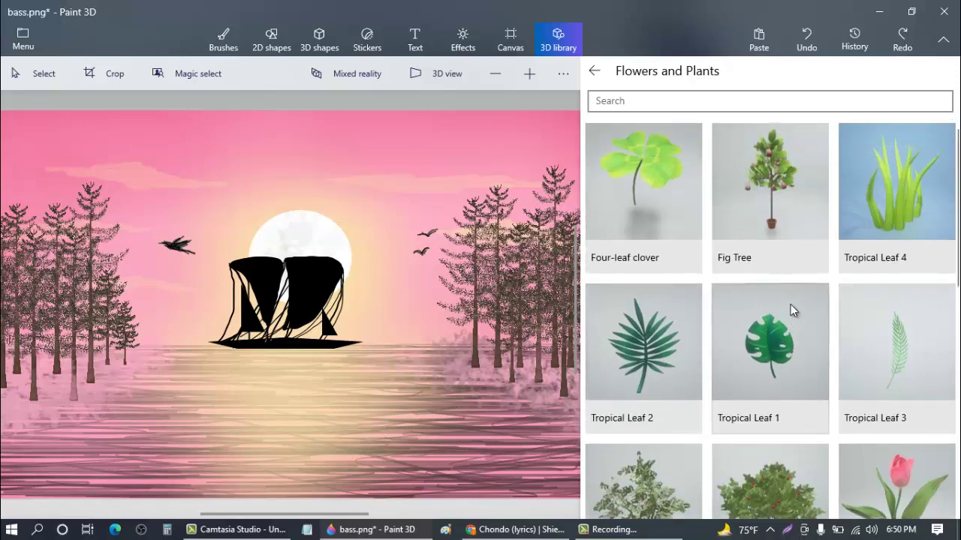
{"action": "left_click", "coordinate": [921, 208]}
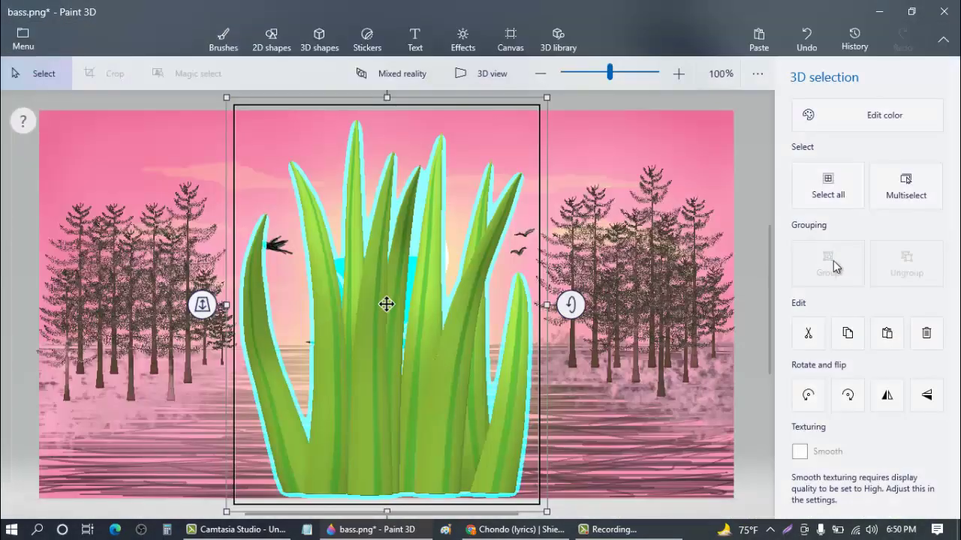
Step: Shrink the grass clump, move it into the painting's lower-left corner and copy it
{"action": "left_click_drag", "start_coordinate": [546, 97], "coordinate": [313, 407]}
{"action": "left_click_drag", "start_coordinate": [232, 460], "coordinate": [89, 457]}
{"action": "left_click_drag", "start_coordinate": [146, 405], "coordinate": [79, 455]}
{"action": "right_click", "coordinate": [79, 454]}
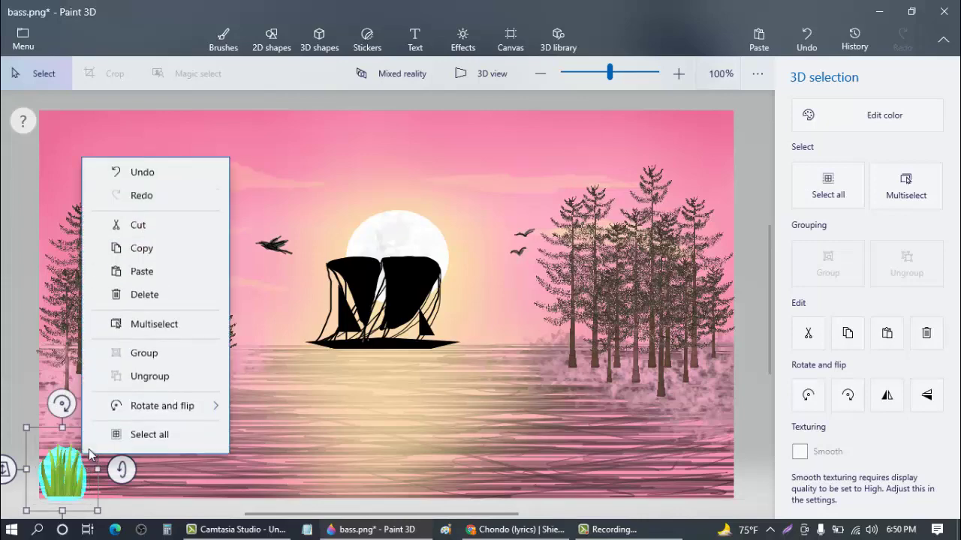
{"action": "left_click", "coordinate": [134, 252]}
{"action": "left_click", "coordinate": [253, 403]}
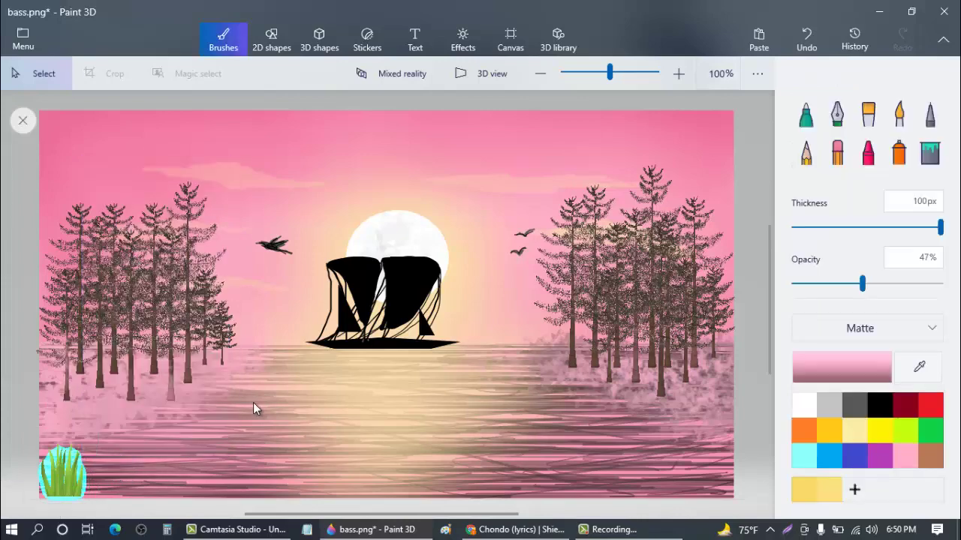
Step: Paste two grass clumps and line them up to the right of the first along the painting's bottom edge
{"action": "right_click", "coordinate": [254, 399]}
{"action": "left_click", "coordinate": [287, 303]}
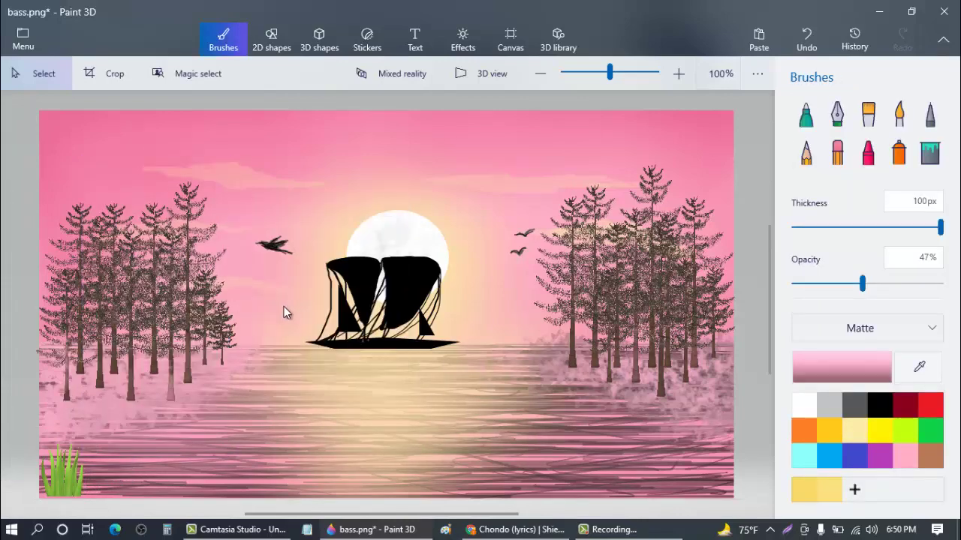
{"action": "left_click_drag", "start_coordinate": [67, 464], "coordinate": [96, 462]}
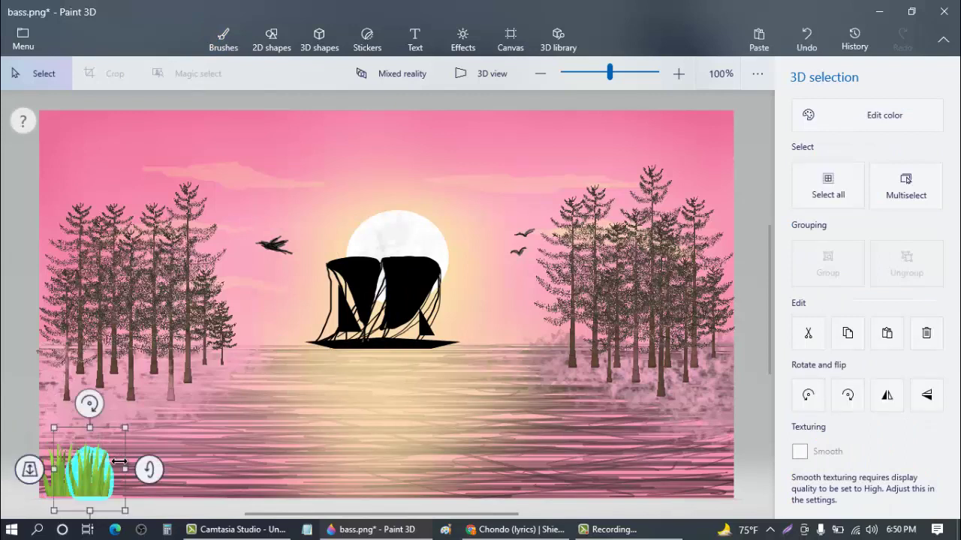
{"action": "left_click", "coordinate": [204, 452]}
{"action": "right_click", "coordinate": [206, 415]}
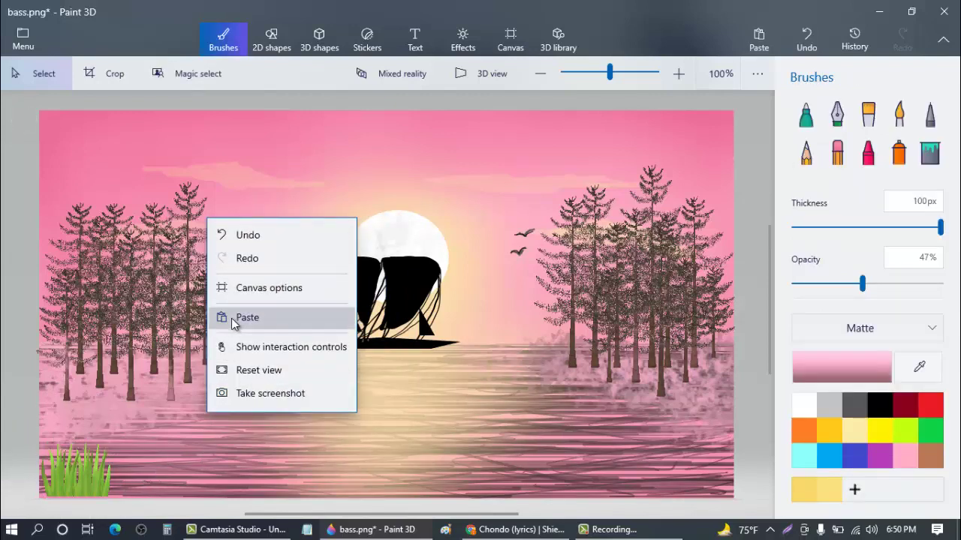
{"action": "left_click", "coordinate": [226, 315]}
{"action": "left_click_drag", "start_coordinate": [79, 466], "coordinate": [148, 474]}
{"action": "left_click", "coordinate": [220, 382]}
Step: Paste a fourth grass clump at the right end of the row along the bottom edge
{"action": "right_click", "coordinate": [220, 382]}
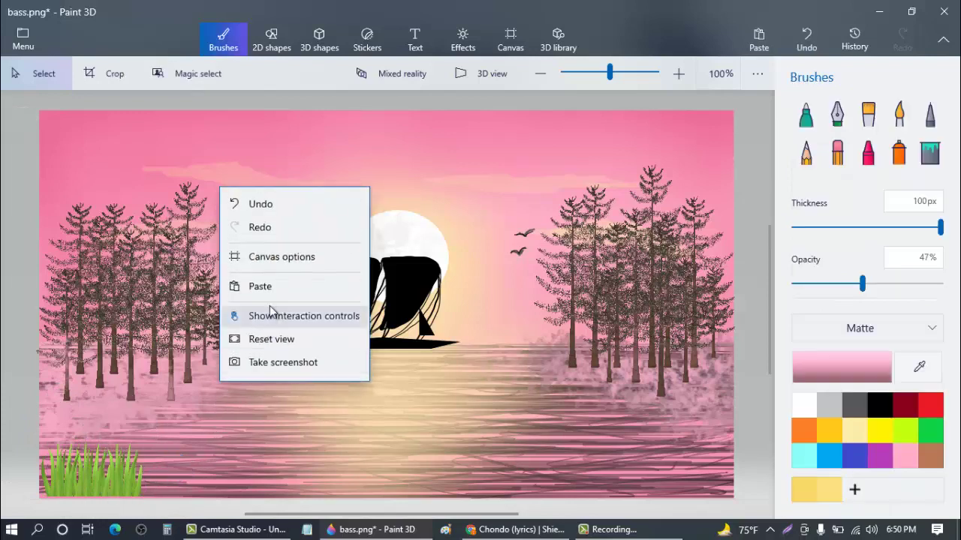
{"action": "left_click", "coordinate": [270, 285]}
{"action": "mouse_move", "coordinate": [71, 461]}
{"action": "left_mouse_down"}
{"action": "mouse_move", "coordinate": [167, 461]}
{"action": "mouse_move", "coordinate": [159, 467]}
{"action": "left_mouse_up"}
{"action": "left_click", "coordinate": [243, 434]}
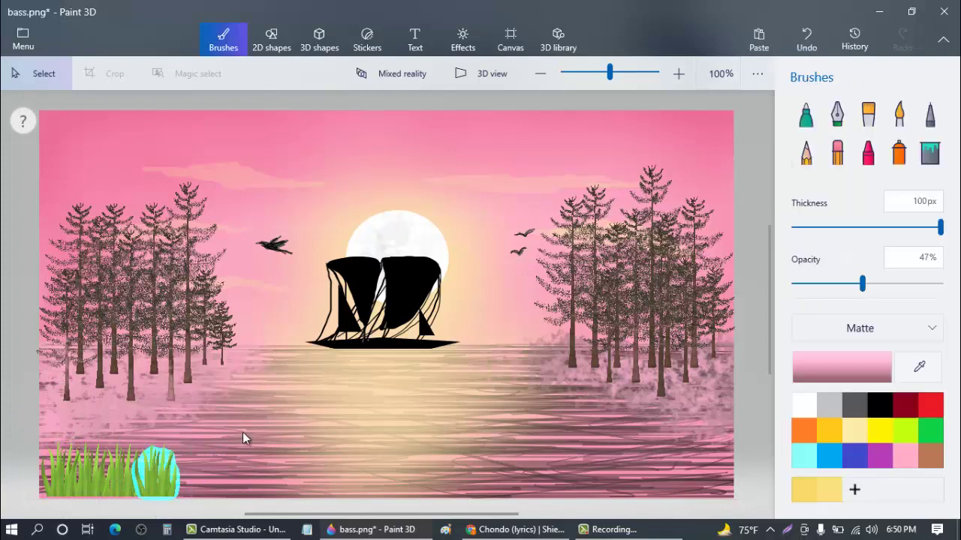
Step: Paste a grass clump and place it slightly higher over the right part of the lower-left grass row
{"action": "right_click", "coordinate": [243, 376]}
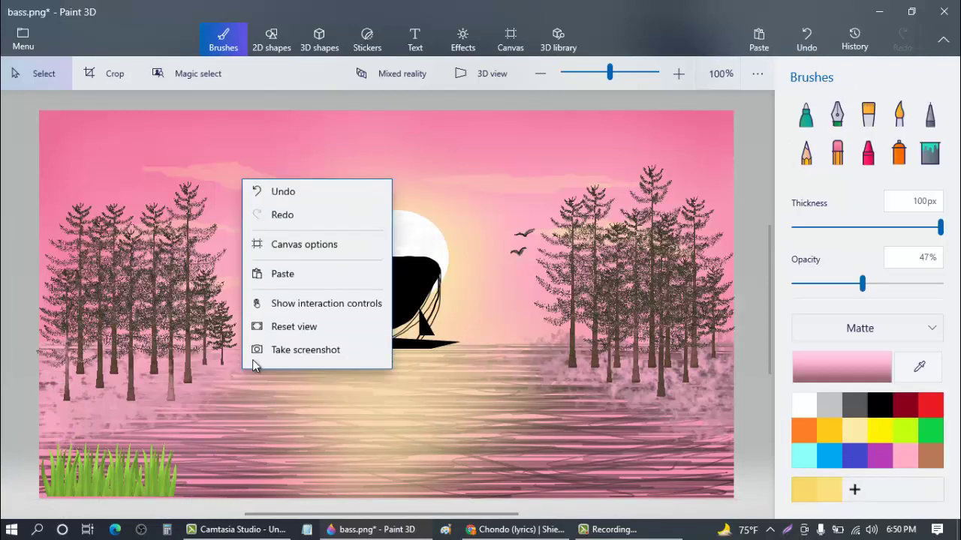
{"action": "left_click", "coordinate": [253, 278]}
{"action": "left_click_drag", "start_coordinate": [105, 456], "coordinate": [144, 452]}
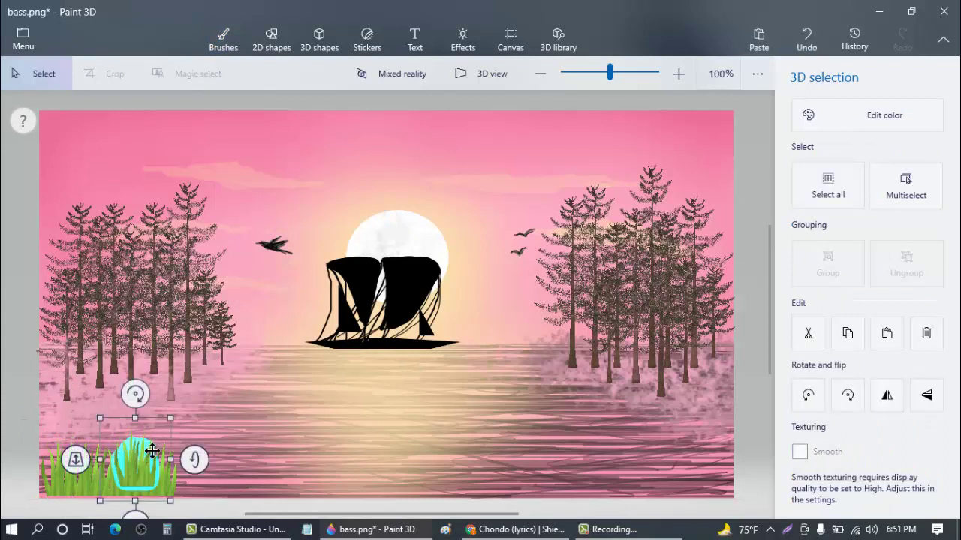
{"action": "left_click", "coordinate": [220, 408]}
Step: Paste another grass clump over the middle of the lower-left row and stretch it taller
{"action": "right_click", "coordinate": [220, 405]}
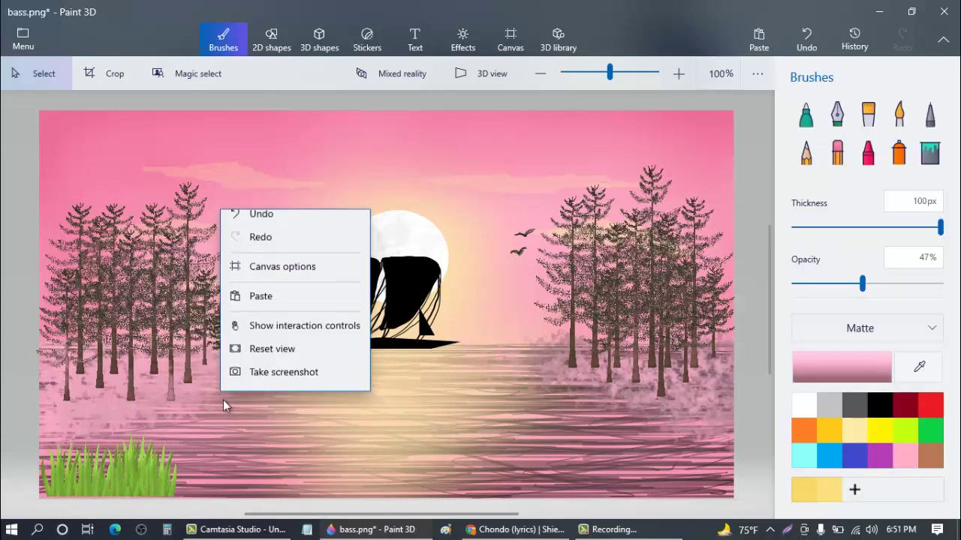
{"action": "left_click", "coordinate": [253, 308]}
{"action": "left_click_drag", "start_coordinate": [73, 466], "coordinate": [103, 451]}
{"action": "left_click_drag", "start_coordinate": [94, 413], "coordinate": [105, 395]}
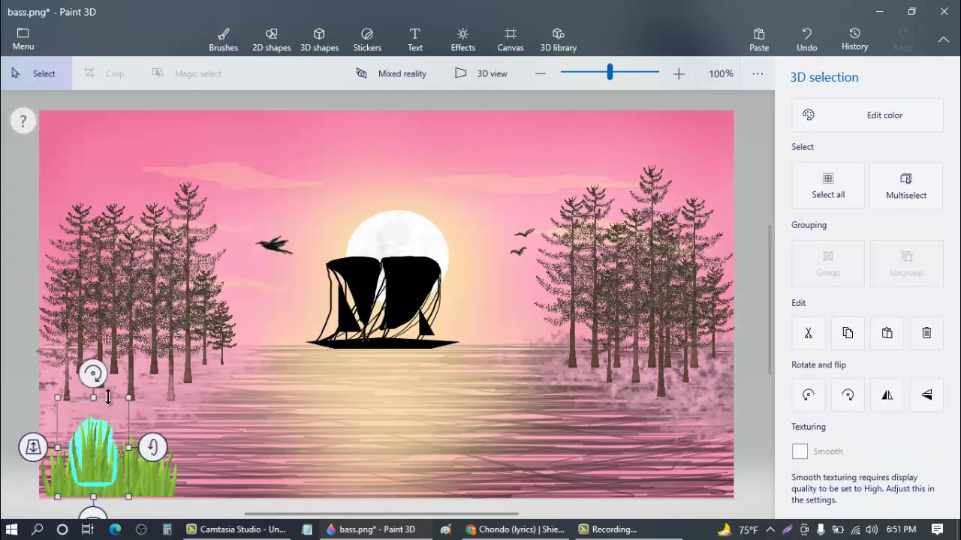
{"action": "left_click", "coordinate": [204, 412]}
Step: Paste a grass clump near the left end of the row so it rises above its neighbours
{"action": "right_click", "coordinate": [204, 412]}
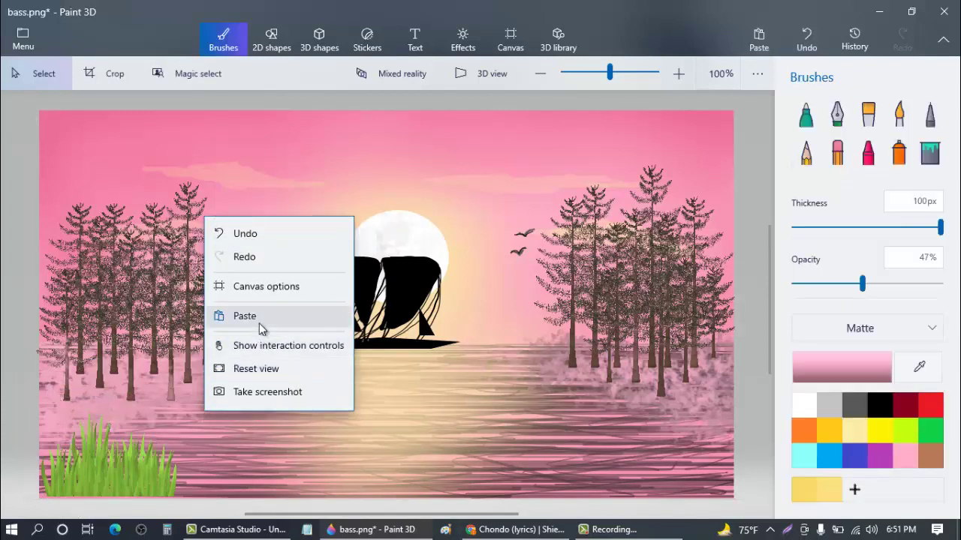
{"action": "left_click", "coordinate": [259, 323]}
{"action": "mouse_move", "coordinate": [70, 453]}
{"action": "left_mouse_down"}
{"action": "mouse_move", "coordinate": [80, 379]}
{"action": "mouse_move", "coordinate": [66, 447]}
{"action": "mouse_move", "coordinate": [78, 453]}
{"action": "left_mouse_up"}
{"action": "left_click", "coordinate": [184, 418]}
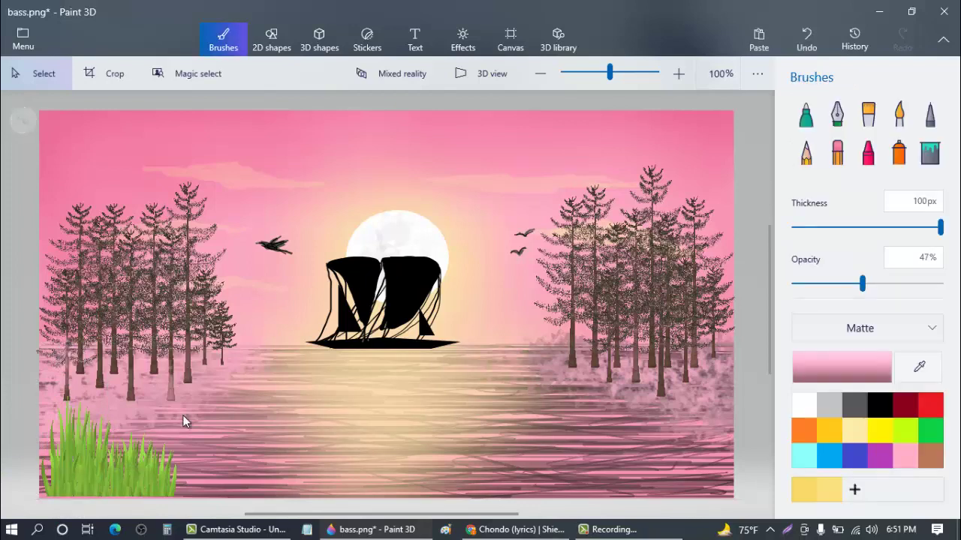
Step: Paste one more grass clump into the painting's lower-left corner and deselect it
{"action": "right_click", "coordinate": [184, 415]}
{"action": "left_click", "coordinate": [223, 320]}
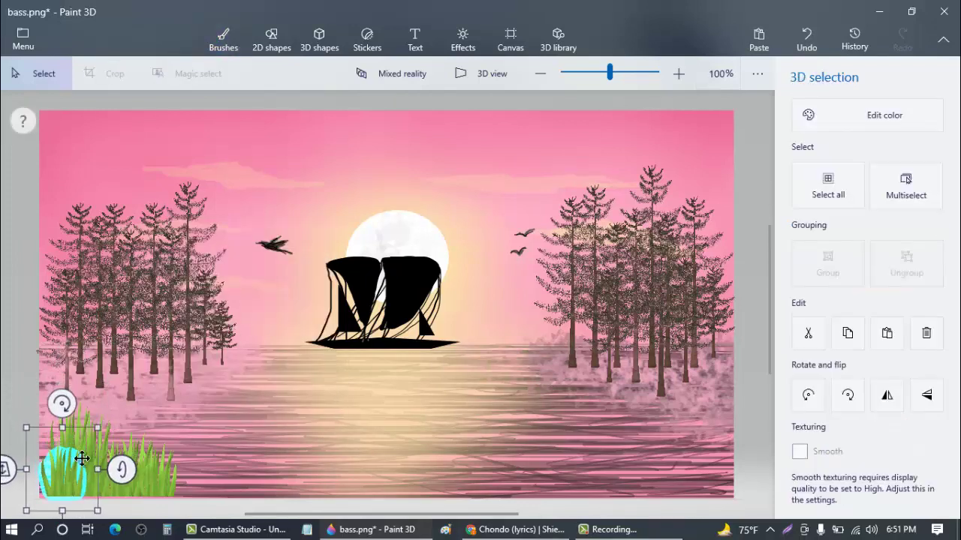
{"action": "left_click_drag", "start_coordinate": [67, 459], "coordinate": [68, 461]}
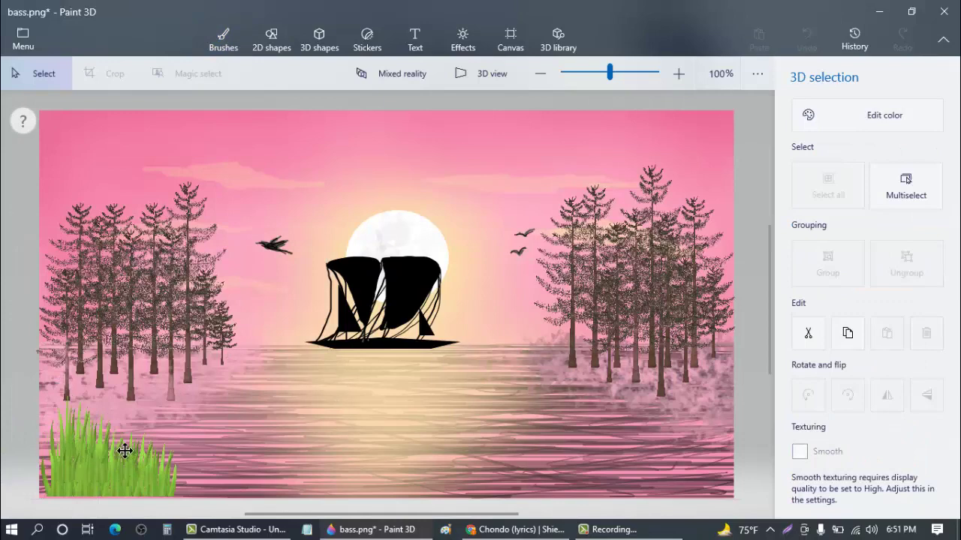
{"action": "left_click_drag", "start_coordinate": [139, 396], "coordinate": [158, 413]}
{"action": "right_click", "coordinate": [158, 413]}
Step: Paste two more grass clumps to extend the lower-left row to the right along the painting's bottom edge
{"action": "right_click", "coordinate": [305, 380]}
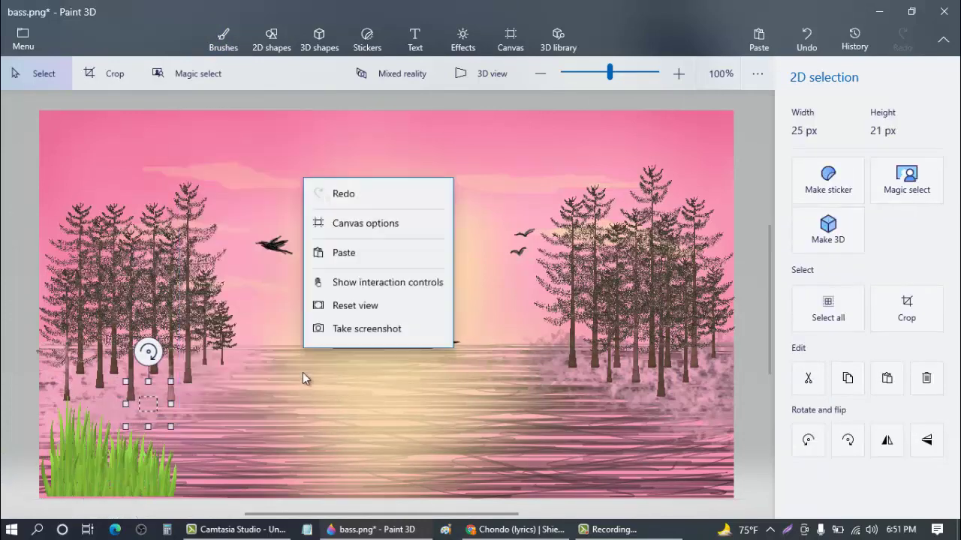
{"action": "left_click", "coordinate": [334, 288]}
{"action": "mouse_move", "coordinate": [67, 458]}
{"action": "left_mouse_down"}
{"action": "mouse_move", "coordinate": [154, 455]}
{"action": "mouse_move", "coordinate": [196, 476]}
{"action": "left_mouse_up"}
{"action": "left_click_drag", "start_coordinate": [195, 475], "coordinate": [193, 475]}
{"action": "left_click", "coordinate": [194, 471]}
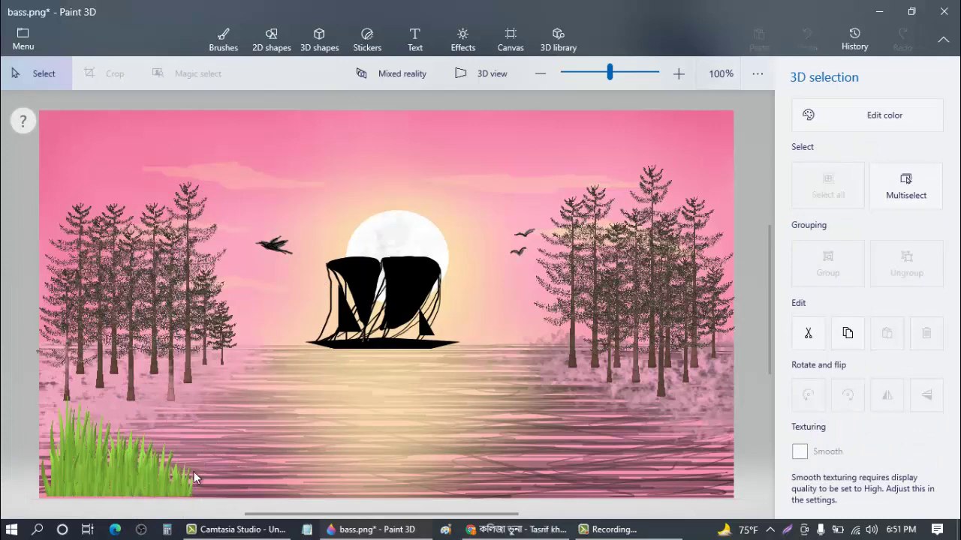
{"action": "left_click", "coordinate": [238, 446]}
{"action": "right_click", "coordinate": [328, 390]}
{"action": "left_click", "coordinate": [360, 294]}
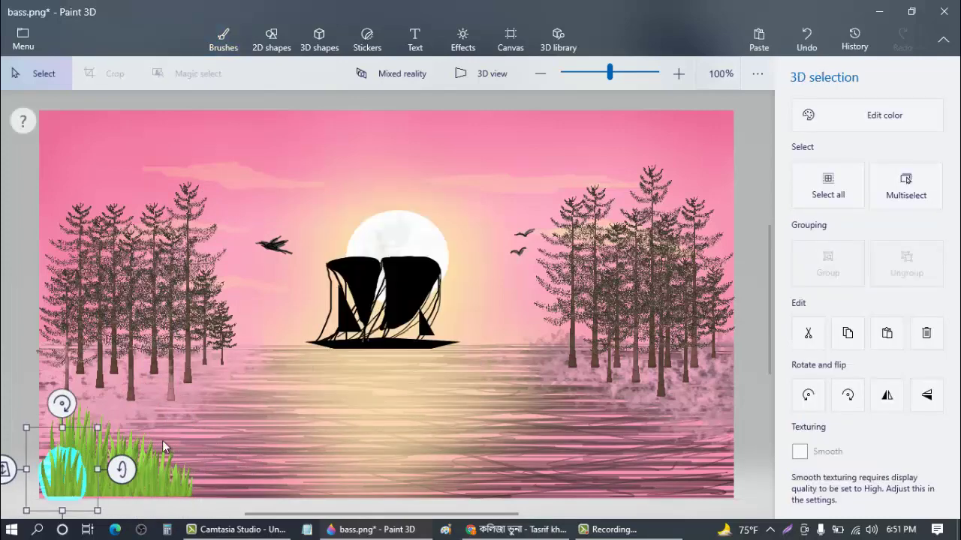
{"action": "left_click_drag", "start_coordinate": [75, 479], "coordinate": [210, 481]}
{"action": "left_click", "coordinate": [350, 388]}
Step: Paste a grass clump at the right end of the left-hand row and enlarge it
{"action": "right_click", "coordinate": [336, 400]}
{"action": "left_click", "coordinate": [362, 297]}
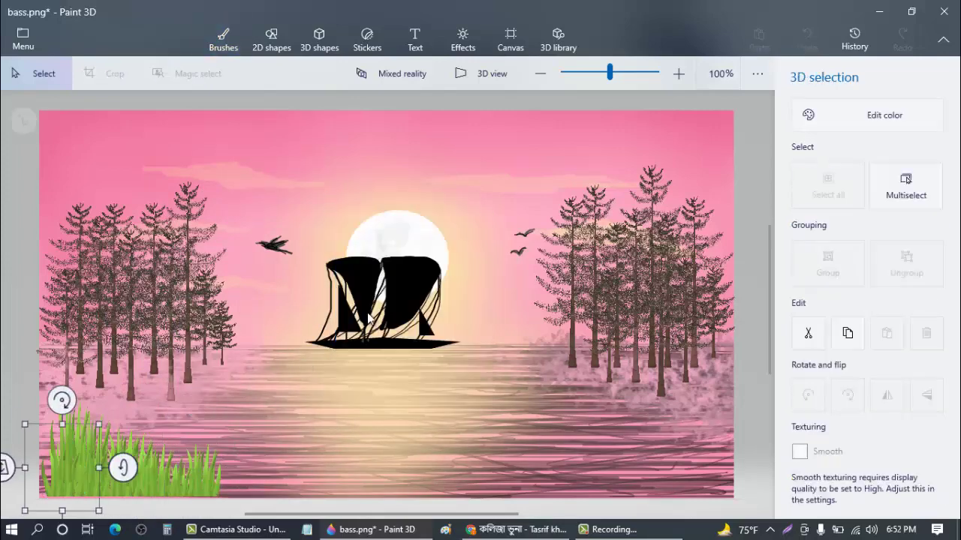
{"action": "left_click_drag", "start_coordinate": [68, 469], "coordinate": [262, 422]}
{"action": "left_click_drag", "start_coordinate": [293, 455], "coordinate": [353, 426]}
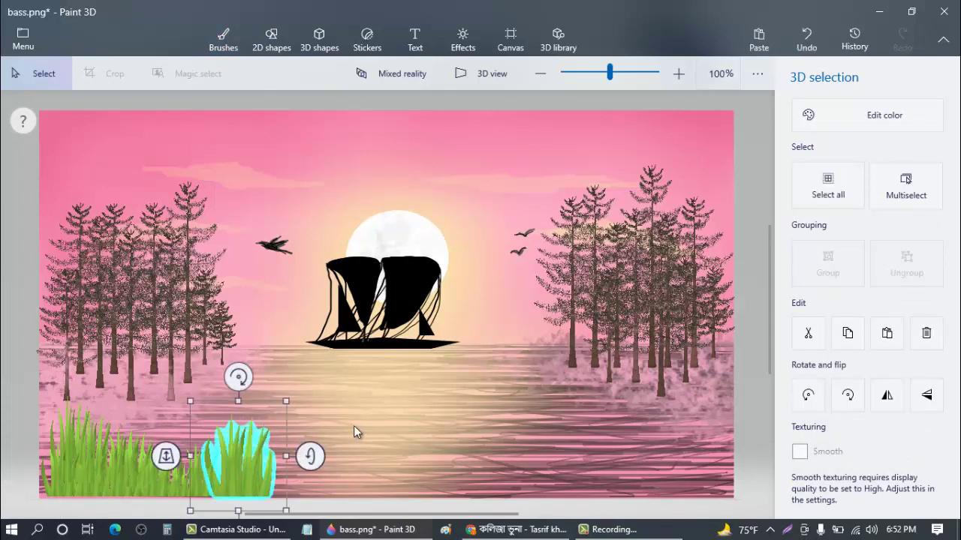
{"action": "left_click", "coordinate": [354, 425]}
Step: Paste a grass clump into the painting's lower-right corner and enlarge it
{"action": "right_click", "coordinate": [317, 451]}
{"action": "left_click", "coordinate": [345, 347]}
{"action": "left_click_drag", "start_coordinate": [48, 467], "coordinate": [695, 447]}
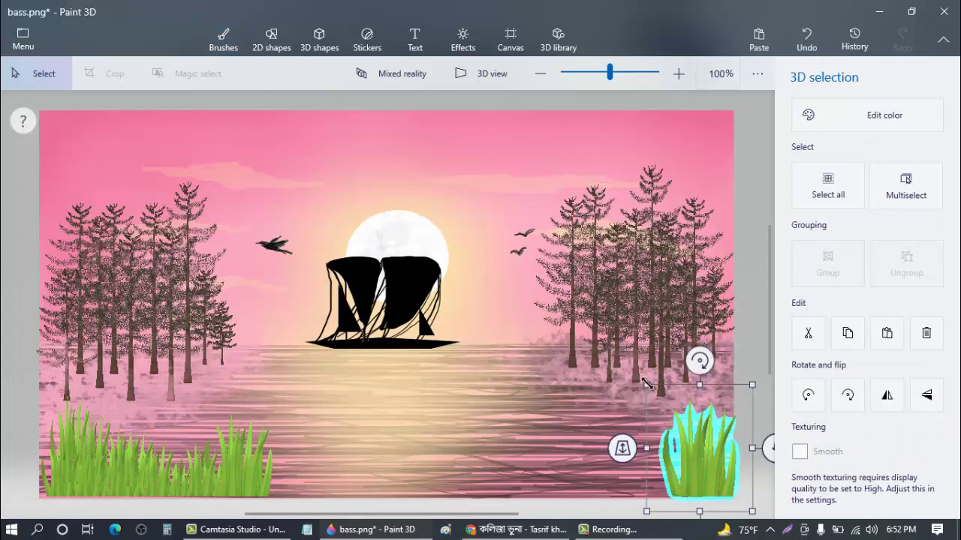
{"action": "left_click", "coordinate": [642, 384]}
Step: Paste two grass clumps directly to the left of the large clump in the lower-right corner
{"action": "right_click", "coordinate": [635, 440]}
{"action": "left_click", "coordinate": [662, 337]}
{"action": "left_click_drag", "start_coordinate": [79, 487], "coordinate": [665, 477]}
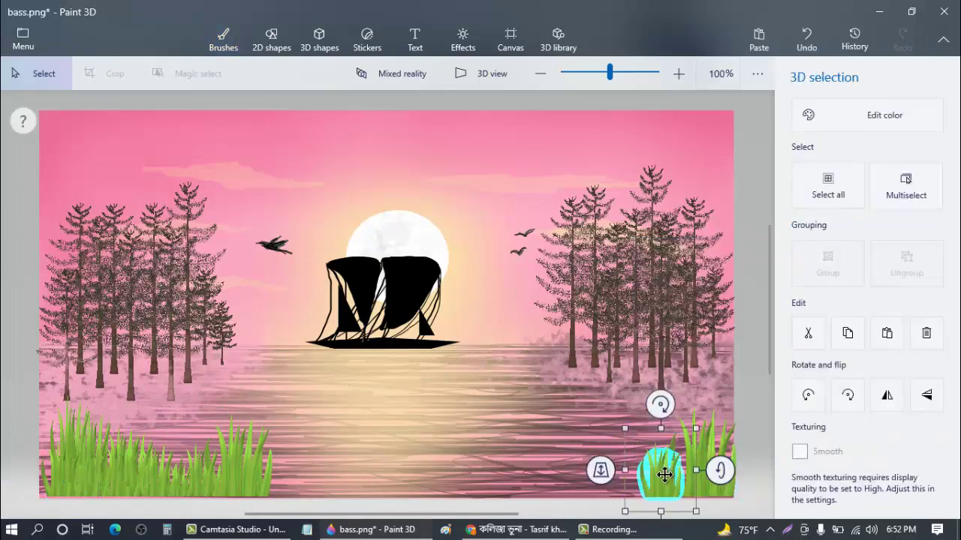
{"action": "left_click", "coordinate": [607, 446]}
{"action": "right_click", "coordinate": [607, 445]}
{"action": "left_click", "coordinate": [643, 354]}
{"action": "left_click_drag", "start_coordinate": [63, 477], "coordinate": [629, 475]}
{"action": "left_click", "coordinate": [560, 424]}
Step: Paste two more grass clumps to extend the right-hand row toward the middle of the bottom edge
{"action": "right_click", "coordinate": [561, 426]}
{"action": "left_click", "coordinate": [601, 336]}
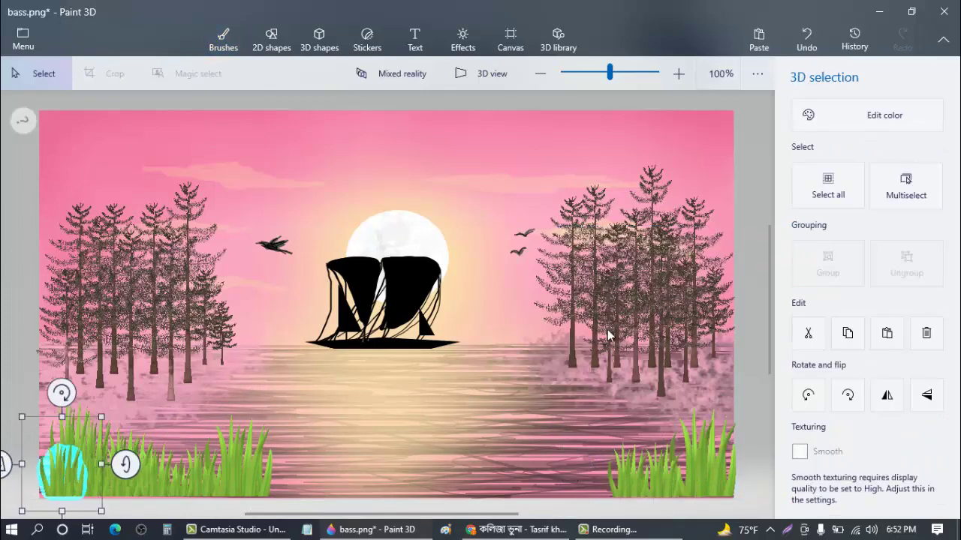
{"action": "left_click_drag", "start_coordinate": [63, 477], "coordinate": [606, 485]}
{"action": "left_click", "coordinate": [501, 435]}
{"action": "right_click", "coordinate": [502, 433]}
{"action": "left_click", "coordinate": [537, 336]}
{"action": "left_click_drag", "start_coordinate": [64, 477], "coordinate": [563, 477]}
{"action": "left_click", "coordinate": [483, 429]}
Step: Paste a small grass clump at the left-hand row's inner end and a taller one at the right-hand row's inner end
{"action": "right_click", "coordinate": [466, 382]}
{"action": "left_click", "coordinate": [535, 284]}
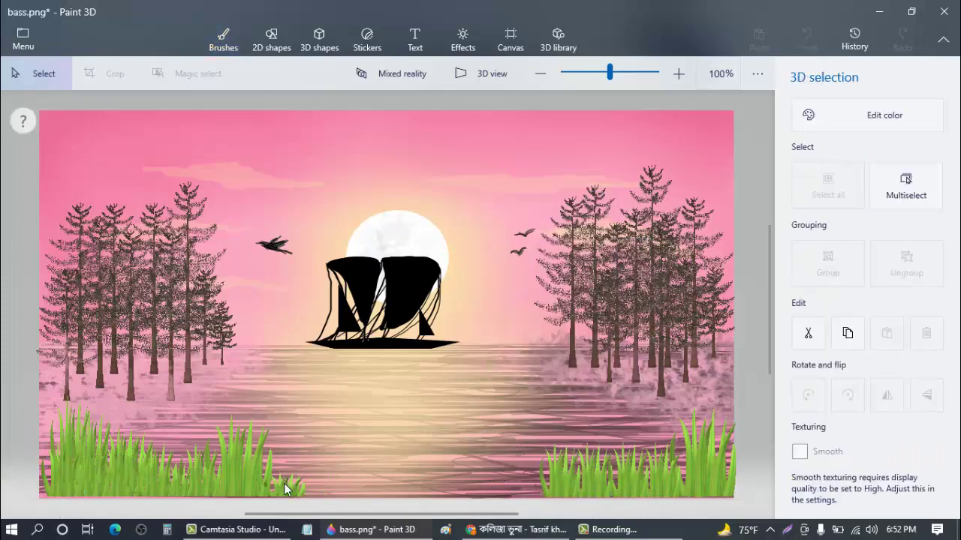
{"action": "right_click", "coordinate": [366, 422]}
{"action": "left_click", "coordinate": [406, 325]}
{"action": "left_click_drag", "start_coordinate": [72, 456], "coordinate": [529, 454]}
{"action": "left_click", "coordinate": [525, 411]}
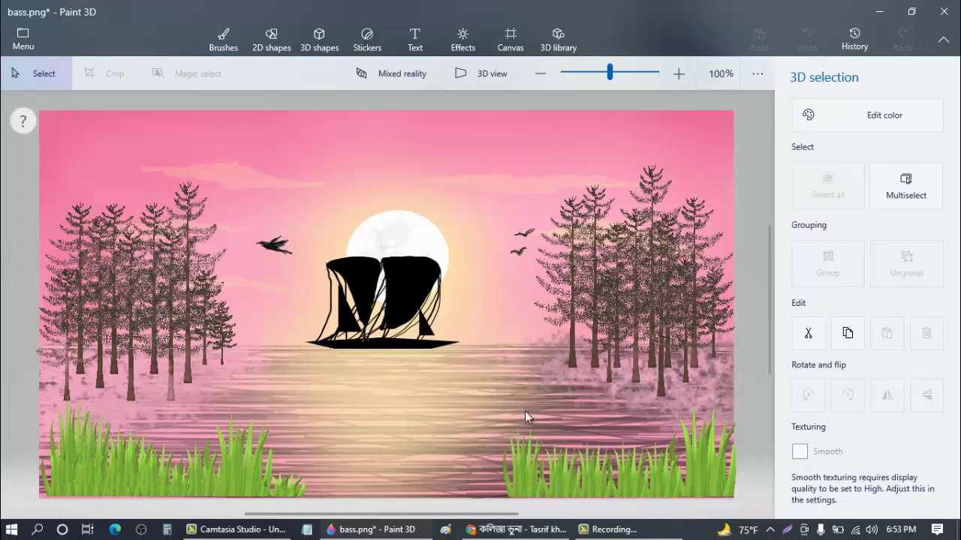
Step: Paste a grass clump beyond the small one at the inner end of the left-hand row
{"action": "right_click", "coordinate": [389, 446]}
{"action": "left_click", "coordinate": [433, 347]}
{"action": "left_click_drag", "start_coordinate": [66, 472], "coordinate": [328, 471]}
{"action": "left_click", "coordinate": [434, 442]}
Step: Paste two grass clumps into the right-hand row and enlarge them so they rise above the others
{"action": "right_click", "coordinate": [435, 442]}
{"action": "left_click", "coordinate": [474, 342]}
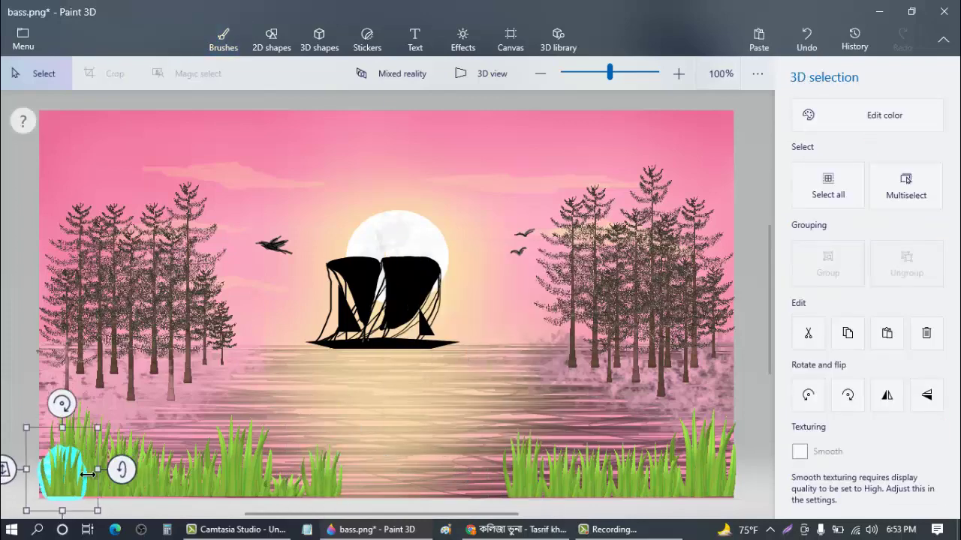
{"action": "left_click_drag", "start_coordinate": [88, 474], "coordinate": [634, 461]}
{"action": "left_click", "coordinate": [550, 406]}
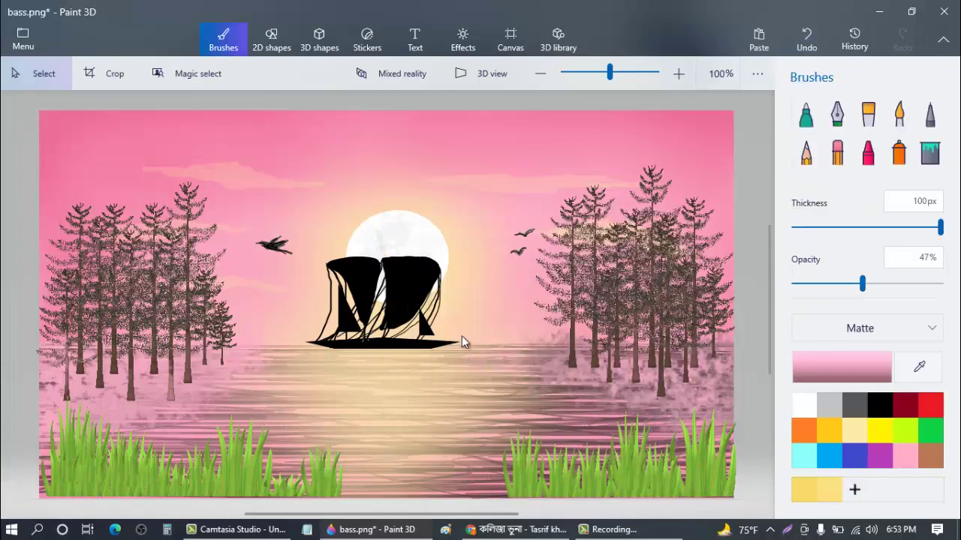
{"action": "left_click_drag", "start_coordinate": [66, 460], "coordinate": [579, 449]}
{"action": "left_click", "coordinate": [488, 398]}
Step: Paste small, low grass clumps at the inner end of the right-hand row
{"action": "right_click", "coordinate": [487, 399]}
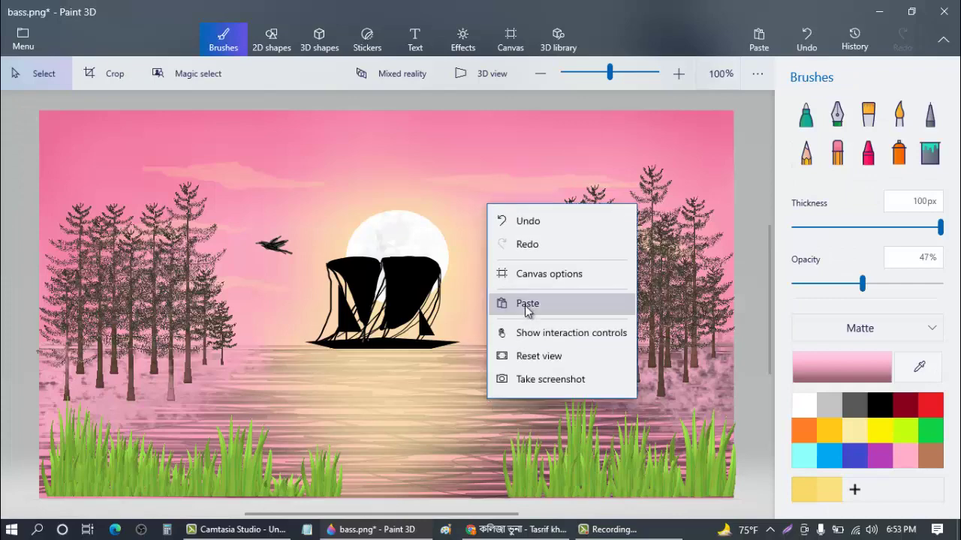
{"action": "left_click", "coordinate": [525, 306]}
{"action": "left_click_drag", "start_coordinate": [82, 466], "coordinate": [501, 482]}
{"action": "right_click", "coordinate": [454, 443]}
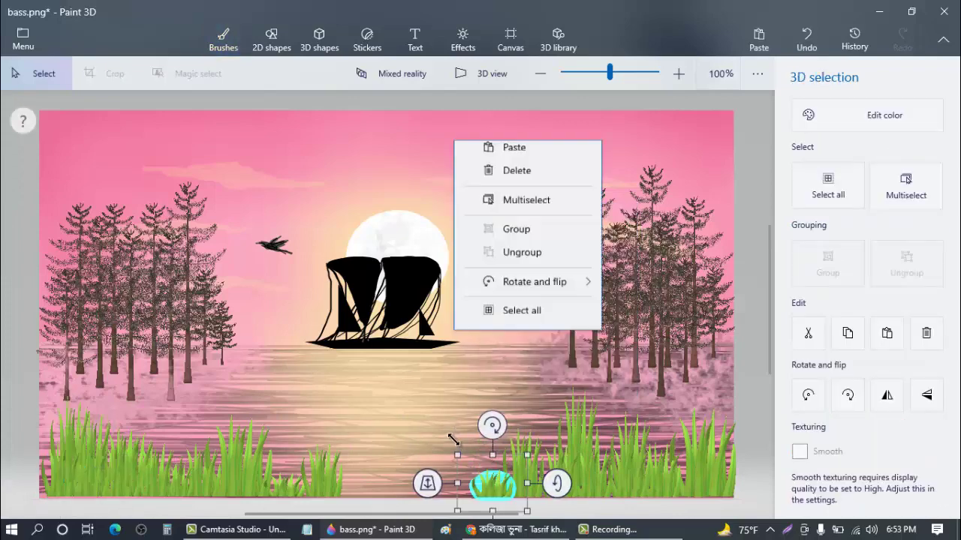
{"action": "left_click", "coordinate": [518, 263]}
{"action": "mouse_move", "coordinate": [80, 477]}
{"action": "left_mouse_down"}
{"action": "mouse_move", "coordinate": [506, 480]}
{"action": "mouse_move", "coordinate": [497, 478]}
{"action": "left_mouse_up"}
{"action": "left_click", "coordinate": [473, 443]}
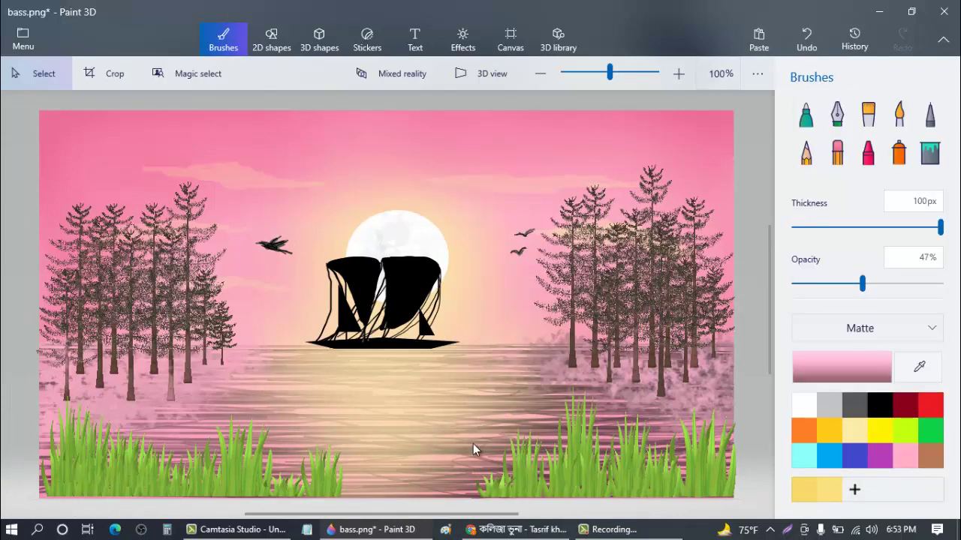
Step: Paste two low grass clumps to continue the left-hand row toward the centre of the bottom edge
{"action": "right_click", "coordinate": [473, 444]}
{"action": "left_click", "coordinate": [518, 348]}
{"action": "left_click_drag", "start_coordinate": [63, 470], "coordinate": [364, 459]}
{"action": "left_click", "coordinate": [409, 428]}
{"action": "right_click", "coordinate": [409, 428]}
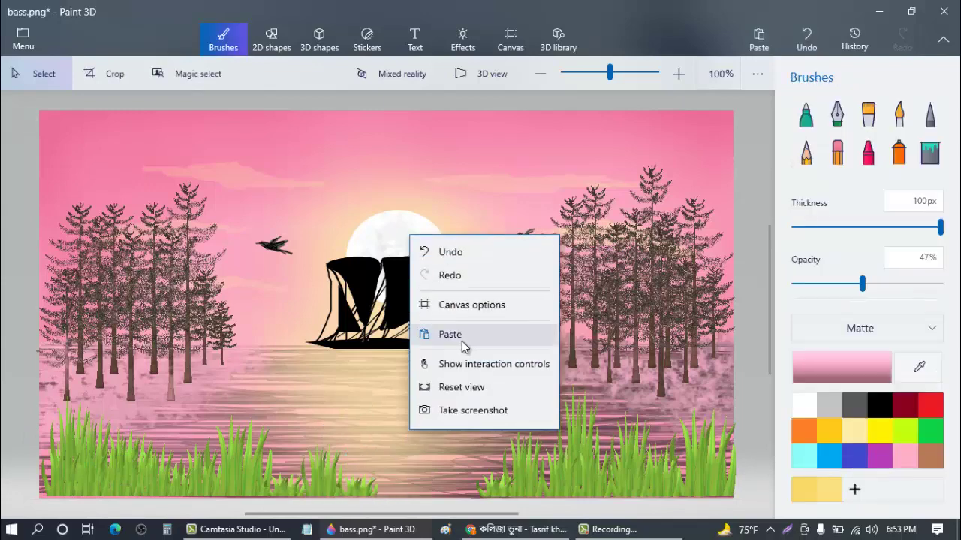
{"action": "left_click", "coordinate": [462, 341]}
{"action": "mouse_move", "coordinate": [63, 470]}
{"action": "left_mouse_down"}
{"action": "mouse_move", "coordinate": [427, 483]}
{"action": "mouse_move", "coordinate": [407, 472]}
{"action": "left_mouse_up"}
{"action": "left_click_drag", "start_coordinate": [407, 434], "coordinate": [407, 450]}
{"action": "left_click", "coordinate": [437, 419]}
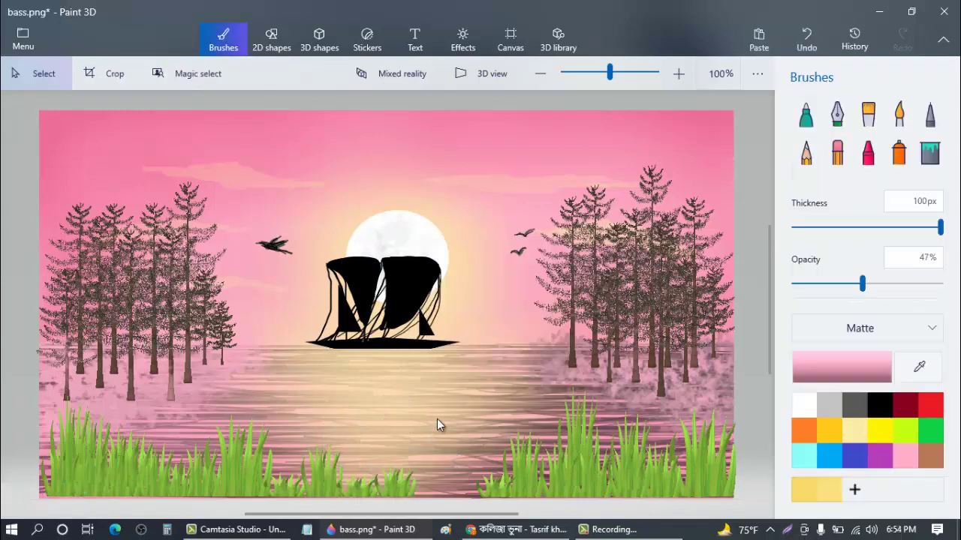
Step: Paste another grass clump at the left-hand row's inner end and reduce its height
{"action": "right_click", "coordinate": [437, 419]}
{"action": "left_click", "coordinate": [490, 332]}
{"action": "left_click_drag", "start_coordinate": [63, 470], "coordinate": [433, 469]}
{"action": "left_click_drag", "start_coordinate": [466, 428], "coordinate": [451, 453]}
{"action": "left_click", "coordinate": [459, 435]}
Step: Paste two grass clumps into the remaining gap between the left-hand and right-hand rows
{"action": "right_click", "coordinate": [455, 434]}
{"action": "left_click", "coordinate": [507, 347]}
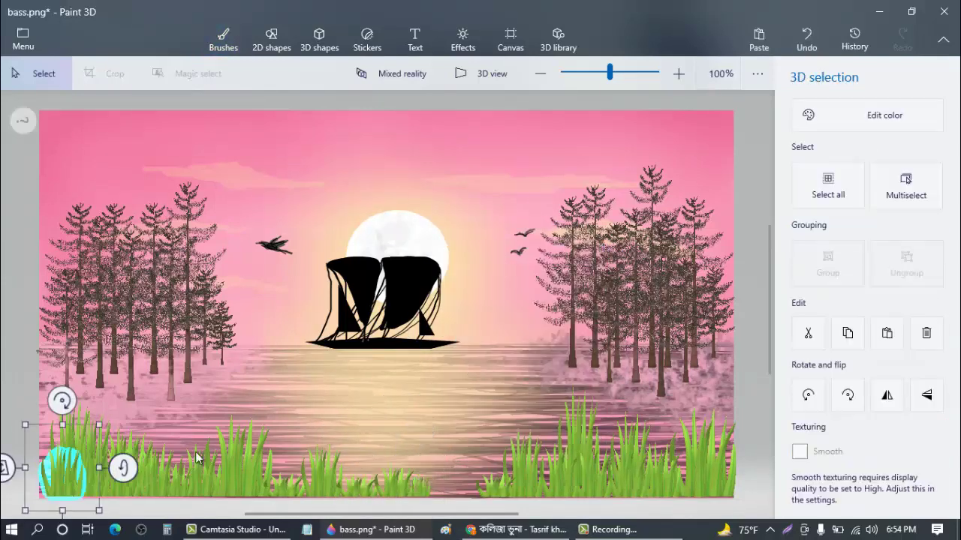
{"action": "left_click_drag", "start_coordinate": [71, 484], "coordinate": [448, 487]}
{"action": "left_click", "coordinate": [486, 409]}
{"action": "right_click", "coordinate": [487, 405]}
{"action": "left_click", "coordinate": [522, 312]}
{"action": "left_click_drag", "start_coordinate": [71, 484], "coordinate": [479, 487]}
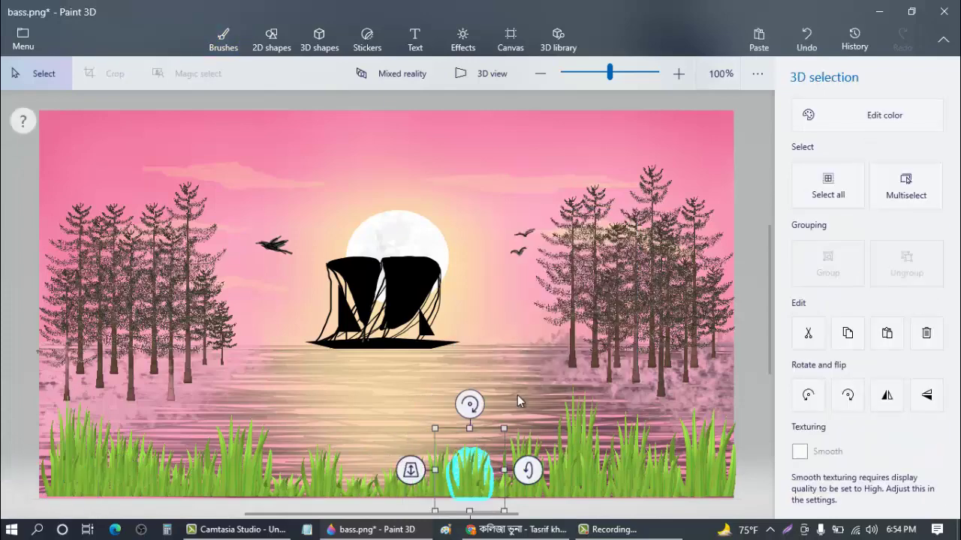
{"action": "left_click", "coordinate": [425, 465]}
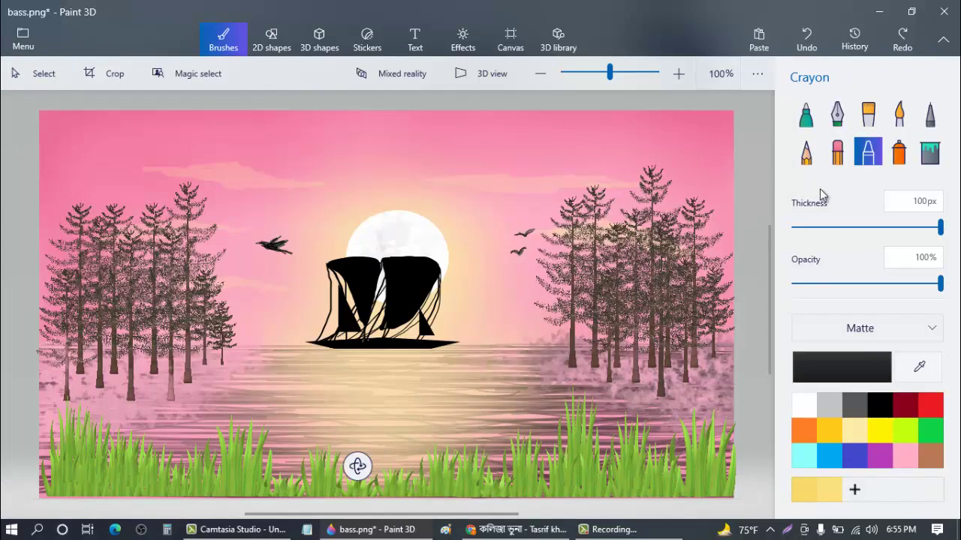
Step: Paint the grass clumps under the right-hand trees black with the Marker
{"action": "left_click", "coordinate": [816, 121]}
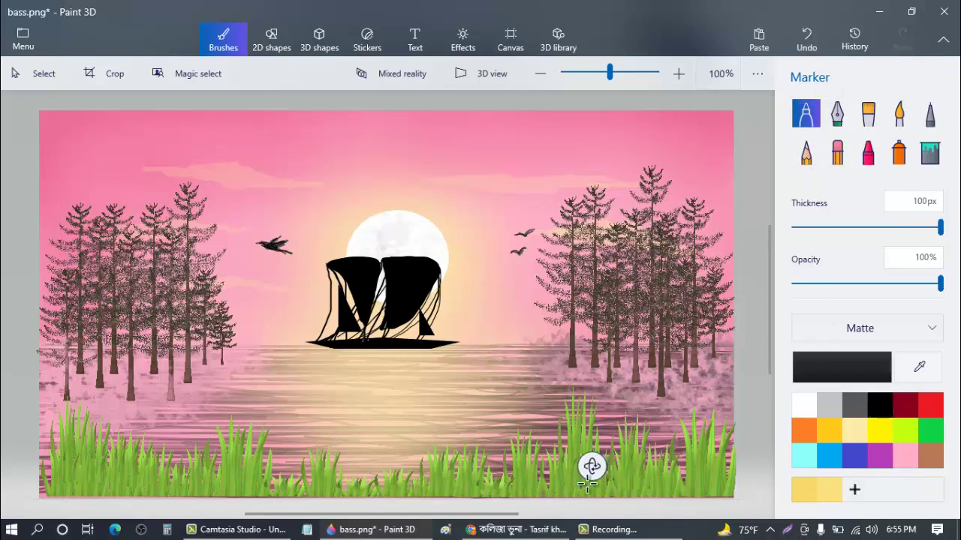
{"action": "mouse_move", "coordinate": [592, 465]}
{"action": "left_mouse_down"}
{"action": "mouse_move", "coordinate": [577, 415]}
{"action": "mouse_move", "coordinate": [552, 493]}
{"action": "mouse_move", "coordinate": [592, 497]}
{"action": "left_mouse_up"}
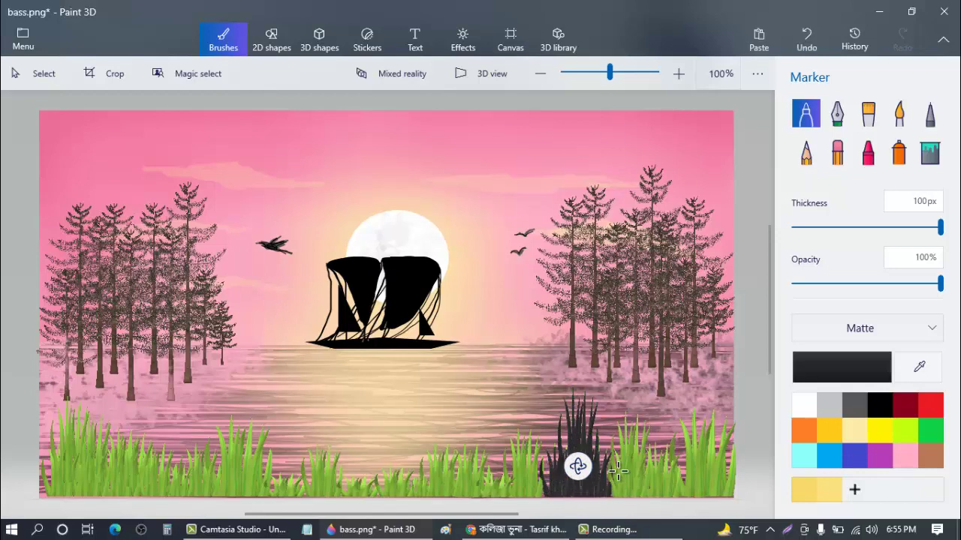
{"action": "left_click", "coordinate": [618, 471]}
{"action": "mouse_move", "coordinate": [627, 449]}
{"action": "left_mouse_down"}
{"action": "mouse_move", "coordinate": [628, 489]}
{"action": "mouse_move", "coordinate": [602, 481]}
{"action": "mouse_move", "coordinate": [601, 455]}
{"action": "mouse_move", "coordinate": [622, 494]}
{"action": "left_mouse_up"}
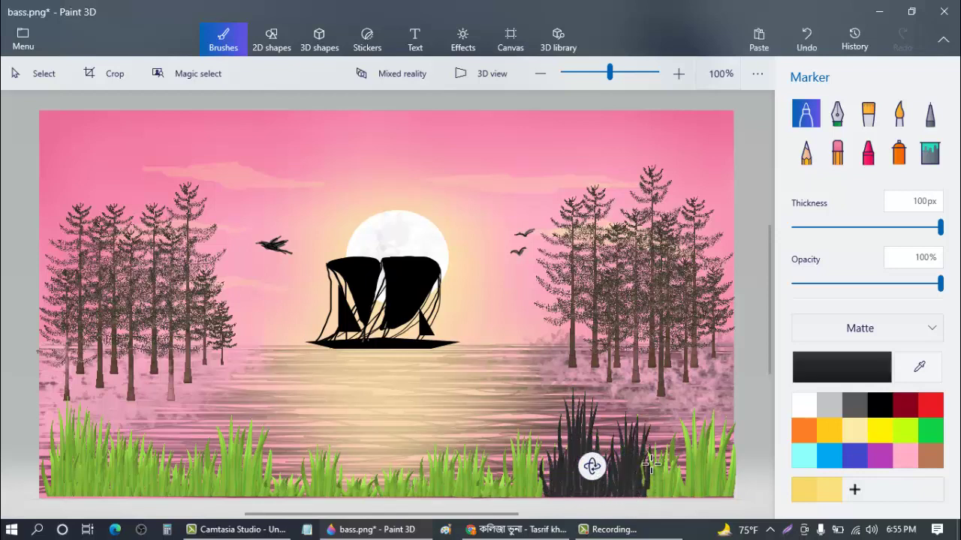
{"action": "mouse_move", "coordinate": [650, 466]}
{"action": "left_mouse_down"}
{"action": "mouse_move", "coordinate": [660, 465]}
{"action": "mouse_move", "coordinate": [665, 493]}
{"action": "mouse_move", "coordinate": [702, 466]}
{"action": "left_mouse_up"}
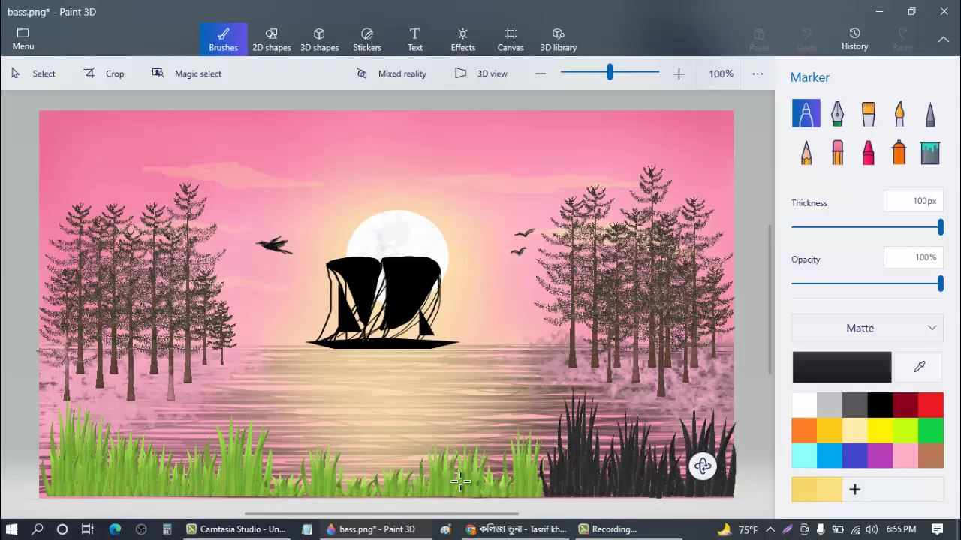
Step: Paint the remaining green grass clumps from the centre to the left end of the bottom edge black with the Marker
{"action": "mouse_move", "coordinate": [519, 487]}
{"action": "left_mouse_down"}
{"action": "mouse_move", "coordinate": [520, 471]}
{"action": "mouse_move", "coordinate": [472, 488]}
{"action": "mouse_move", "coordinate": [466, 465]}
{"action": "mouse_move", "coordinate": [457, 480]}
{"action": "mouse_move", "coordinate": [418, 490]}
{"action": "mouse_move", "coordinate": [346, 484]}
{"action": "mouse_move", "coordinate": [318, 468]}
{"action": "mouse_move", "coordinate": [250, 477]}
{"action": "mouse_move", "coordinate": [242, 418]}
{"action": "mouse_move", "coordinate": [234, 439]}
{"action": "left_mouse_up"}
{"action": "mouse_move", "coordinate": [216, 487]}
{"action": "left_mouse_down"}
{"action": "mouse_move", "coordinate": [180, 459]}
{"action": "mouse_move", "coordinate": [181, 489]}
{"action": "mouse_move", "coordinate": [160, 479]}
{"action": "mouse_move", "coordinate": [162, 488]}
{"action": "mouse_move", "coordinate": [138, 443]}
{"action": "left_mouse_up"}
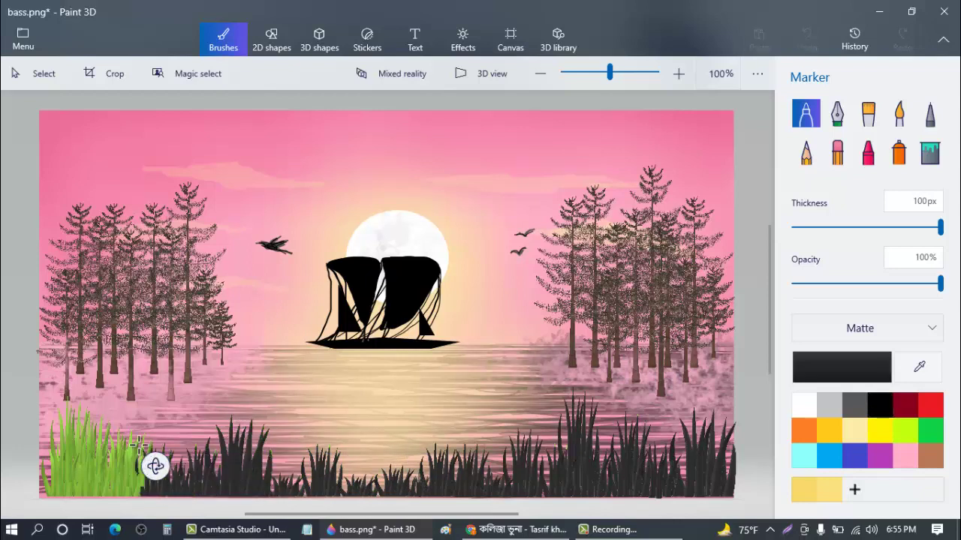
{"action": "mouse_move", "coordinate": [112, 480]}
{"action": "left_mouse_down"}
{"action": "mouse_move", "coordinate": [123, 473]}
{"action": "mouse_move", "coordinate": [112, 480]}
{"action": "mouse_move", "coordinate": [140, 482]}
{"action": "mouse_move", "coordinate": [64, 481]}
{"action": "mouse_move", "coordinate": [93, 453]}
{"action": "mouse_move", "coordinate": [66, 426]}
{"action": "left_mouse_up"}
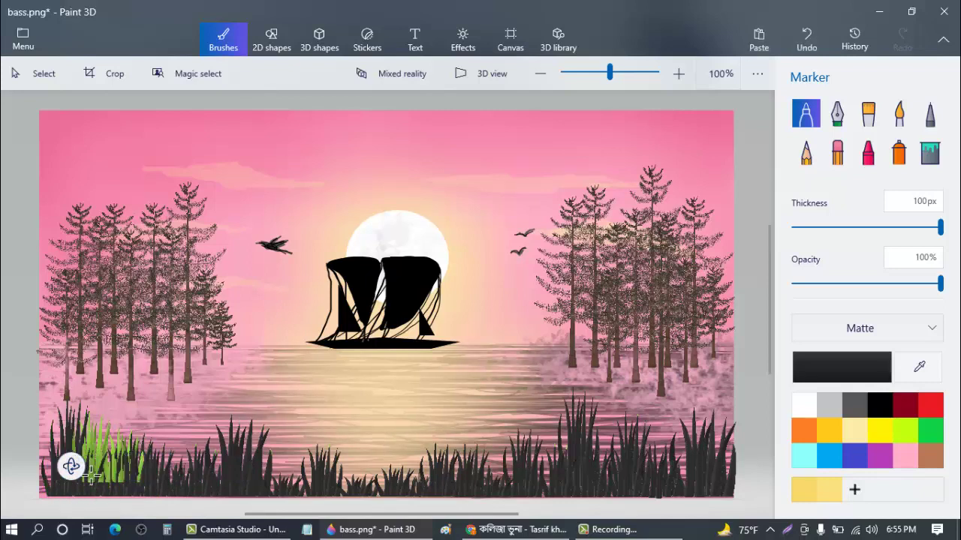
{"action": "mouse_move", "coordinate": [91, 476]}
{"action": "left_mouse_down"}
{"action": "mouse_move", "coordinate": [115, 477]}
{"action": "mouse_move", "coordinate": [117, 486]}
{"action": "left_mouse_up"}
{"action": "key", "text": "ctrl+z"}
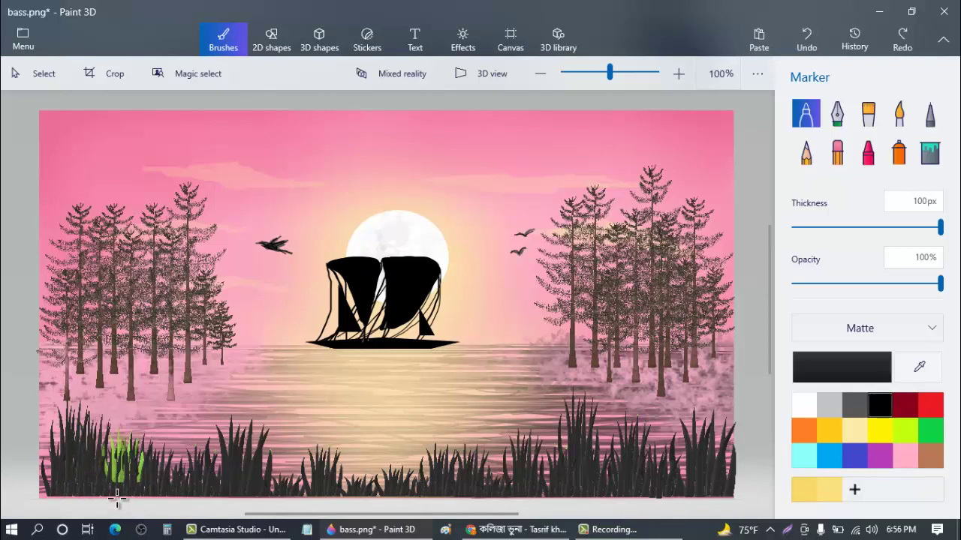
{"action": "right_click", "coordinate": [121, 466]}
{"action": "left_click_drag", "start_coordinate": [120, 443], "coordinate": [119, 481]}
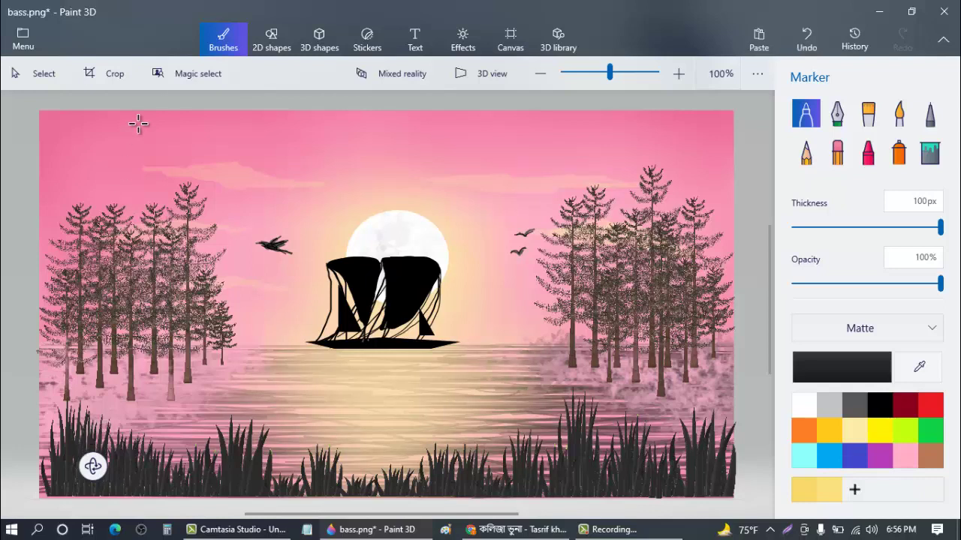
Step: Dot small white specks over the black grass under the right-hand trees using a white Marker at 4 px thickness
{"action": "left_click", "coordinate": [246, 46]}
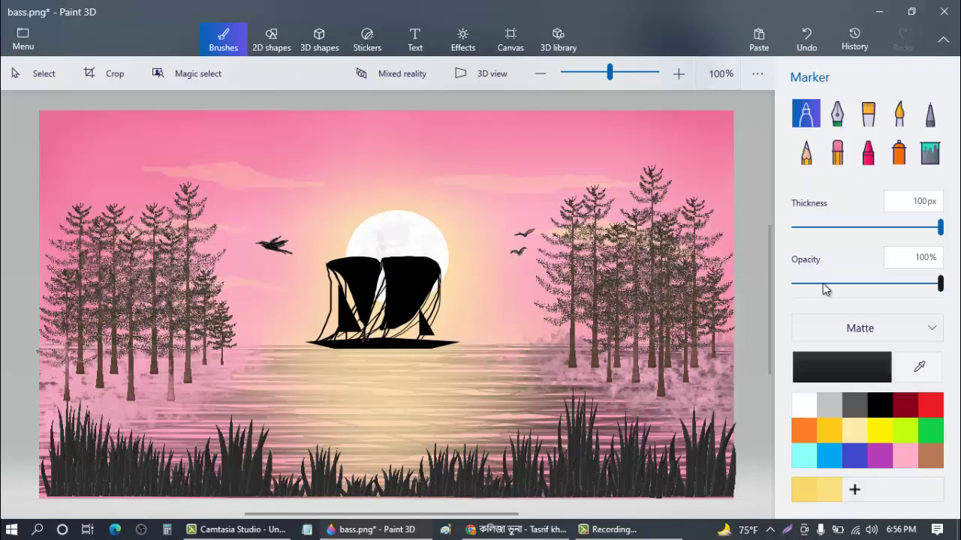
{"action": "left_click_drag", "start_coordinate": [824, 234], "coordinate": [797, 234]}
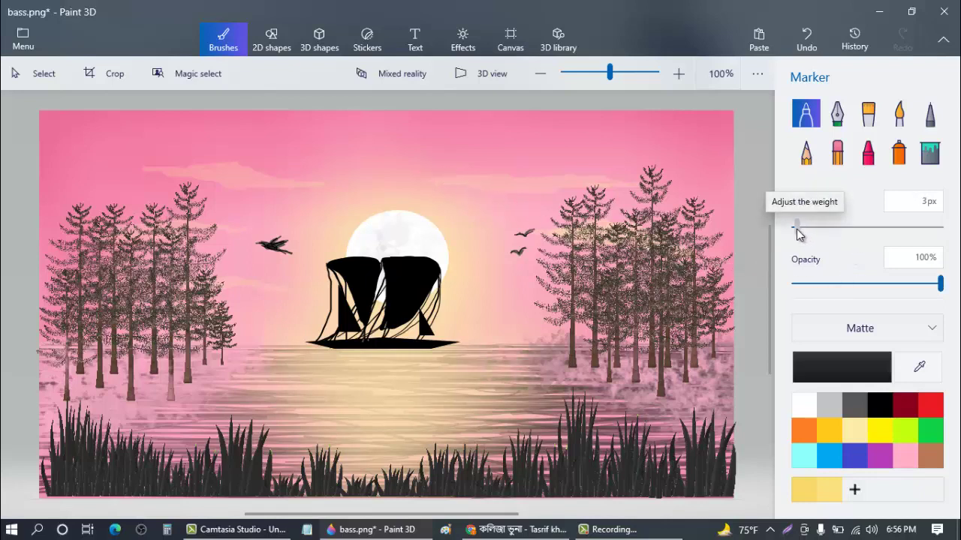
{"action": "left_click", "coordinate": [804, 404]}
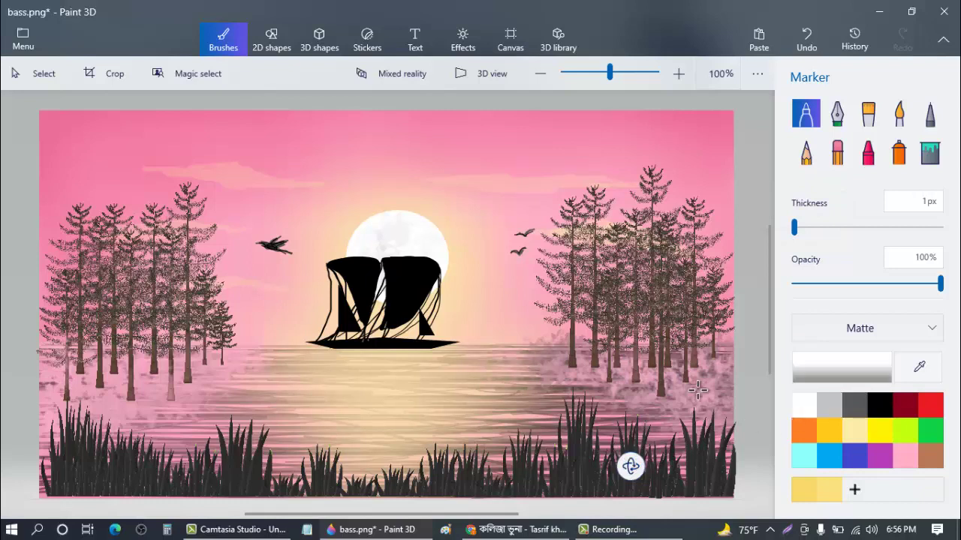
{"action": "left_click", "coordinate": [802, 230]}
{"action": "left_click_drag", "start_coordinate": [803, 234], "coordinate": [798, 234]}
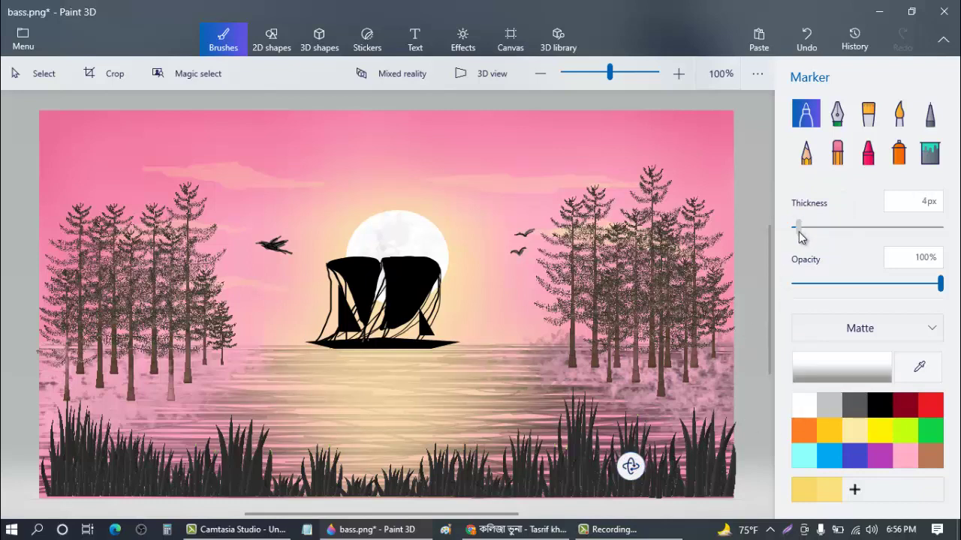
{"action": "left_click", "coordinate": [579, 457]}
{"action": "left_click", "coordinate": [622, 473]}
{"action": "left_click", "coordinate": [591, 481]}
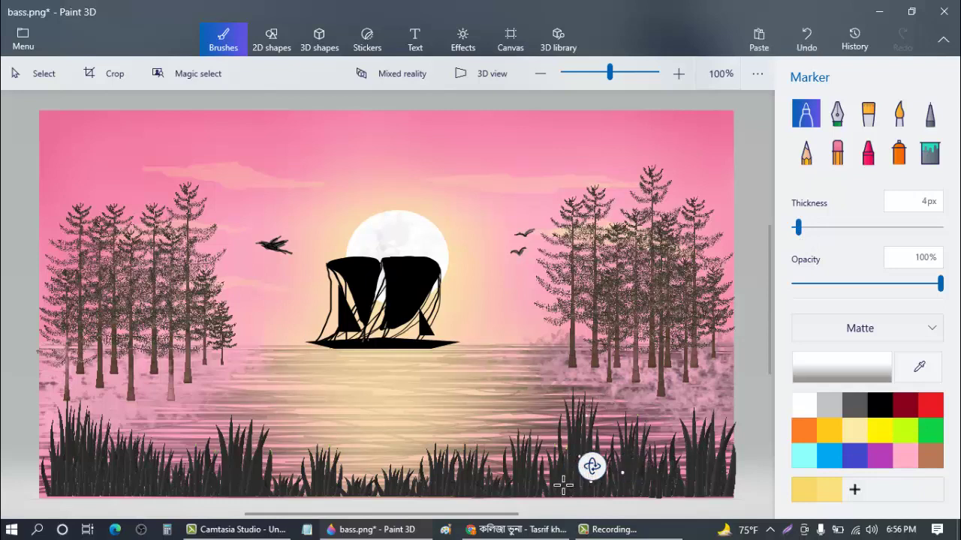
{"action": "left_click", "coordinate": [563, 484]}
{"action": "left_click", "coordinate": [534, 463]}
{"action": "left_click", "coordinate": [571, 466]}
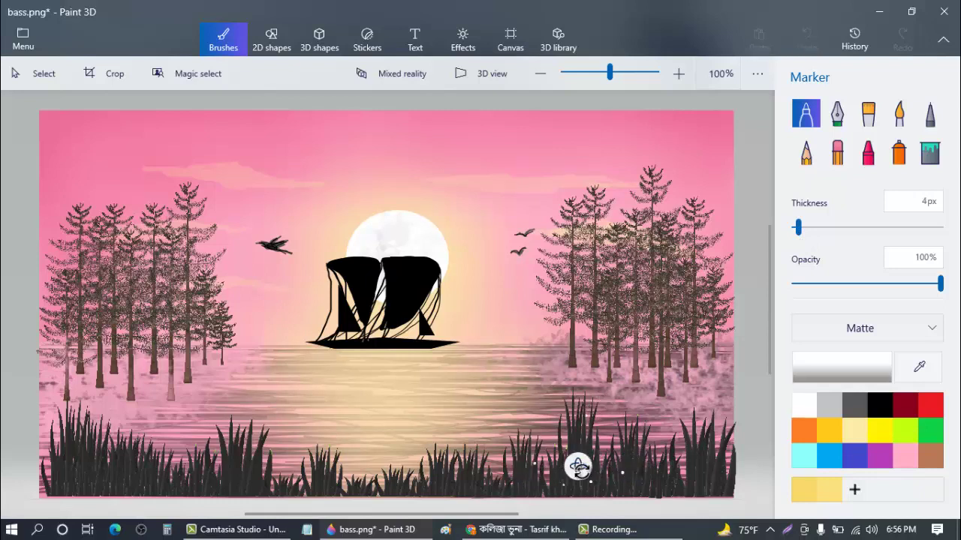
{"action": "left_click", "coordinate": [627, 450]}
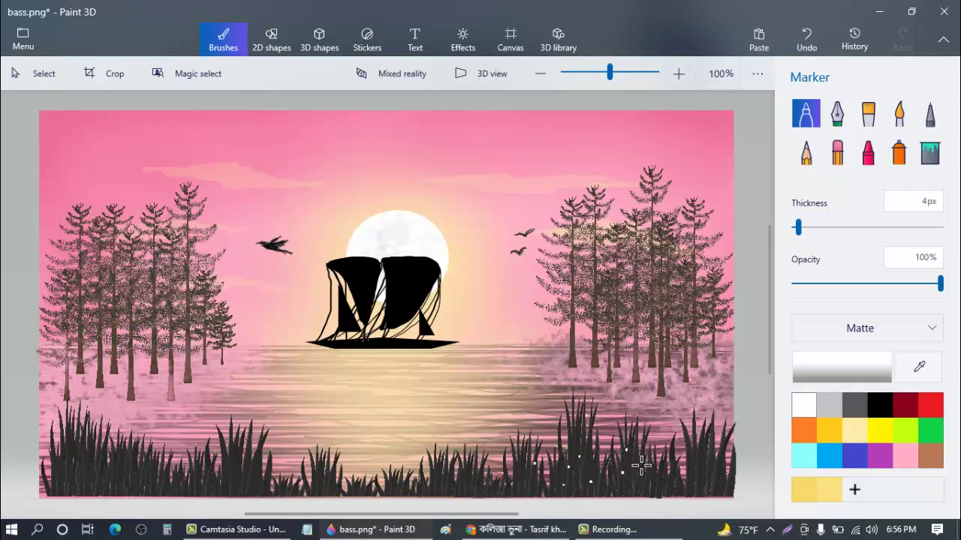
{"action": "left_click", "coordinate": [643, 477]}
{"action": "left_click", "coordinate": [682, 479]}
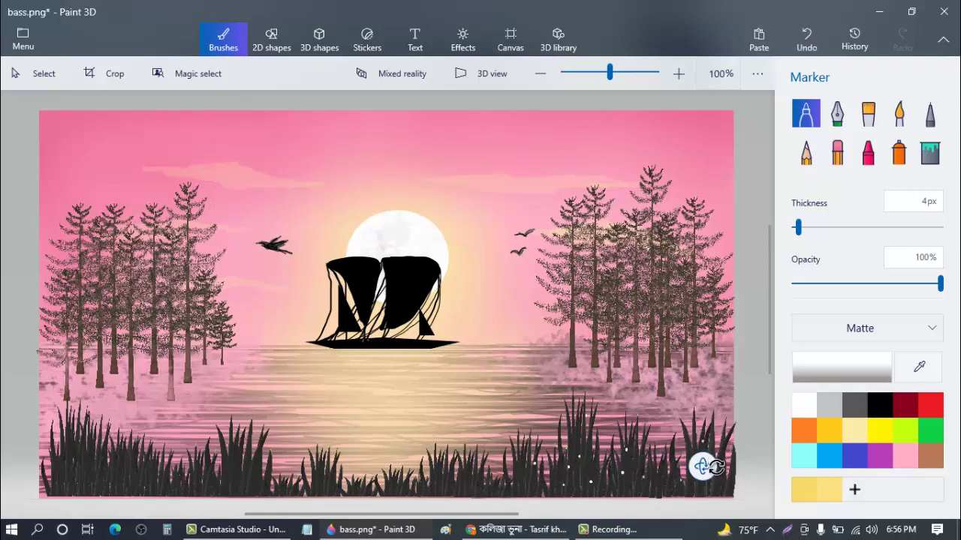
{"action": "left_click", "coordinate": [545, 472]}
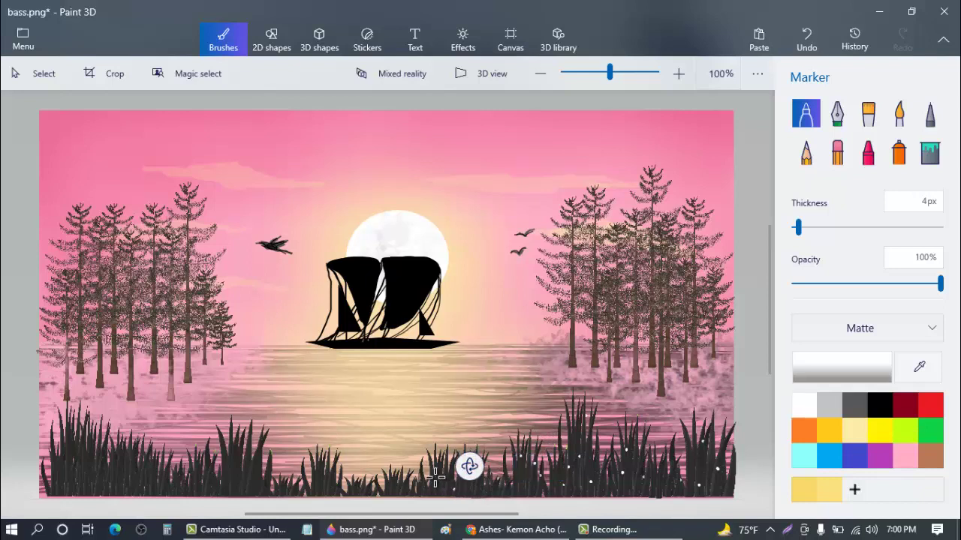
Step: Dot white specks over the low grass clumps just left of the centre of the bottom edge
{"action": "left_click", "coordinate": [355, 484]}
{"action": "left_click", "coordinate": [307, 470]}
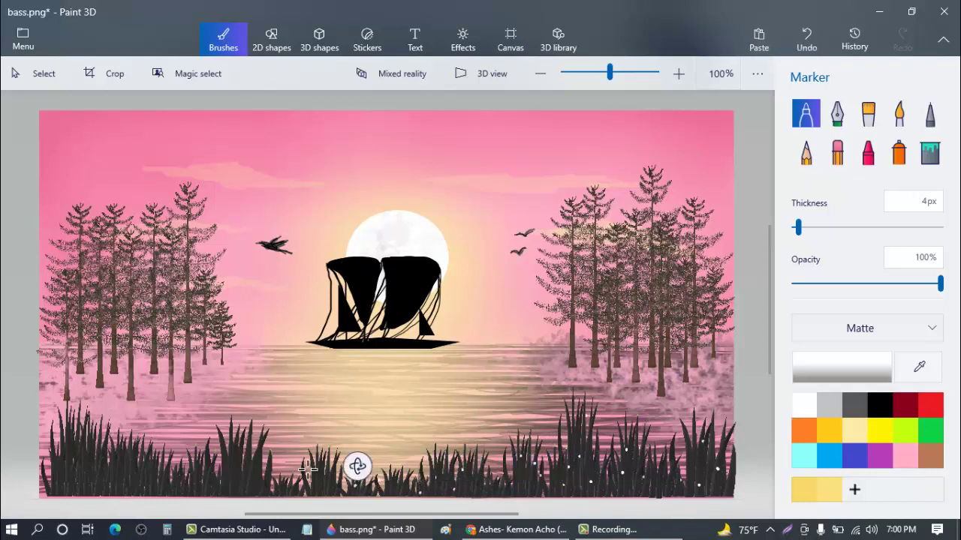
{"action": "left_click", "coordinate": [324, 451]}
{"action": "left_click", "coordinate": [314, 469]}
{"action": "left_click", "coordinate": [321, 483]}
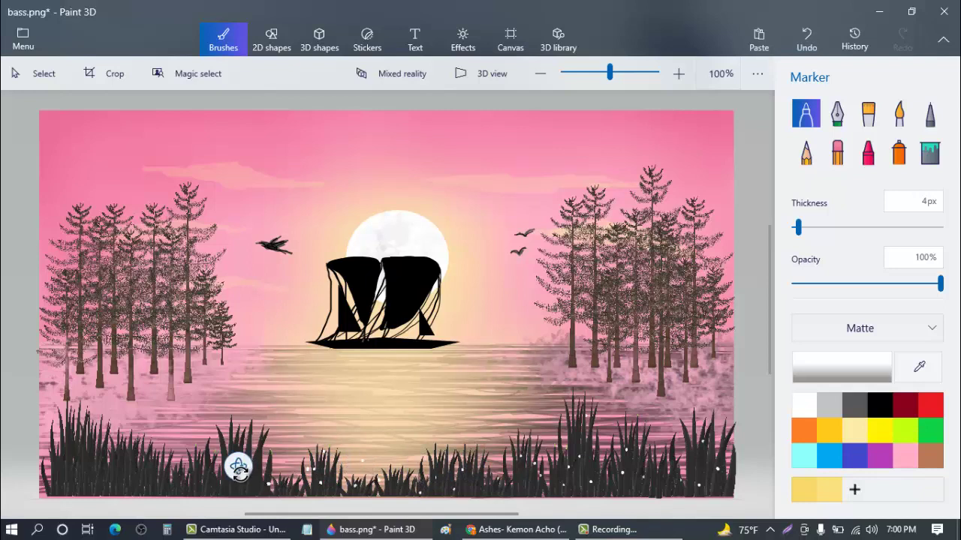
Step: Scatter white specks over the black grass clumps under the left-hand trees
{"action": "left_click", "coordinate": [143, 466]}
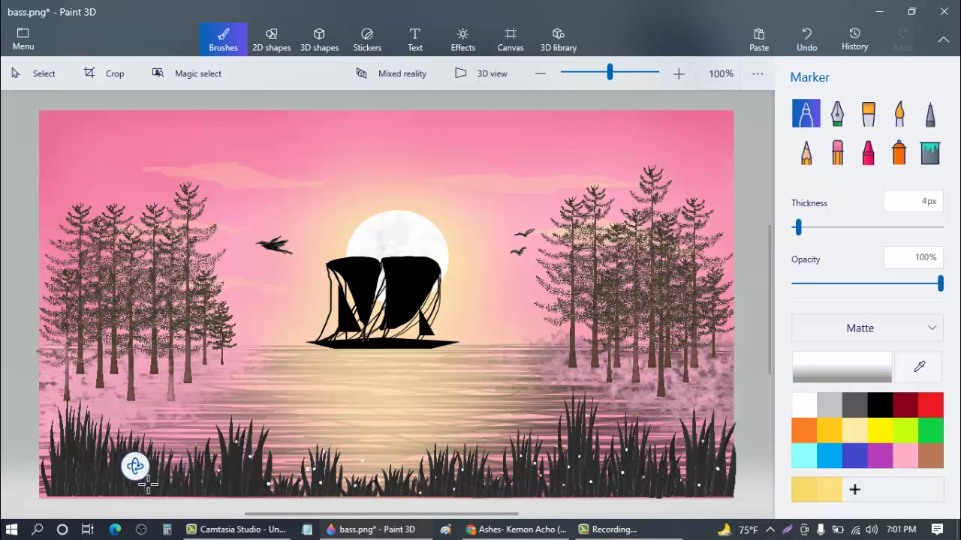
{"action": "left_click", "coordinate": [149, 487]}
{"action": "left_click", "coordinate": [91, 469]}
{"action": "left_click", "coordinate": [96, 429]}
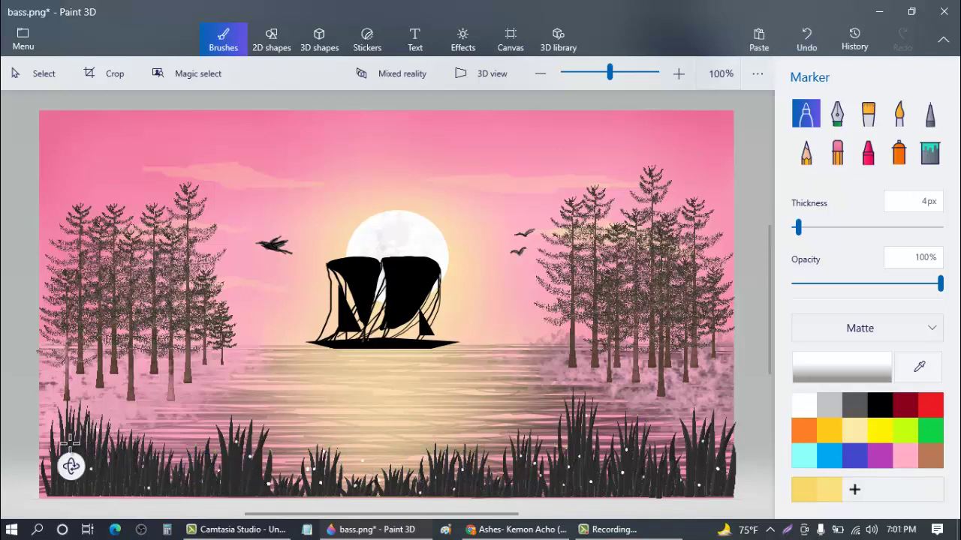
{"action": "left_click", "coordinate": [56, 485]}
{"action": "left_click", "coordinate": [108, 484]}
{"action": "left_click", "coordinate": [126, 465]}
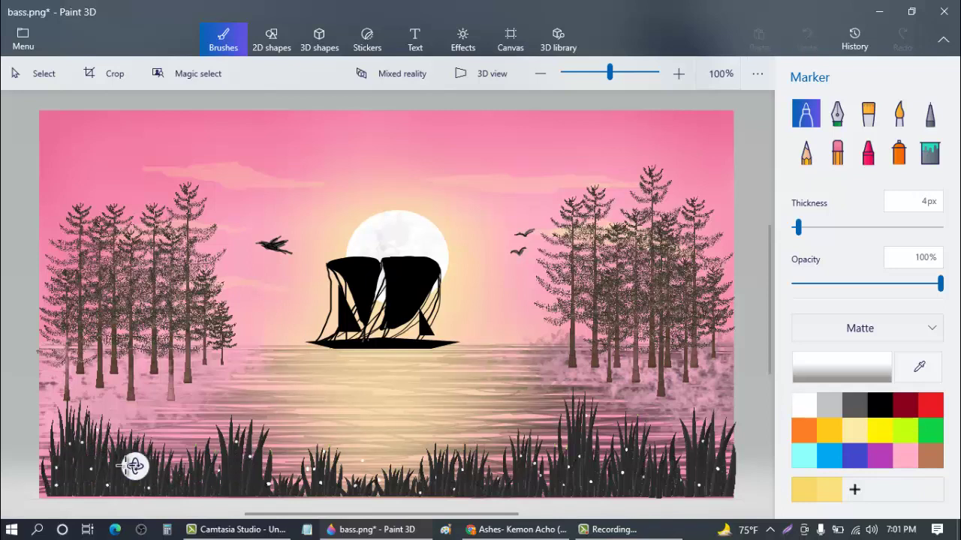
{"action": "left_click", "coordinate": [177, 483]}
{"action": "left_click", "coordinate": [91, 480]}
{"action": "left_click", "coordinate": [123, 466]}
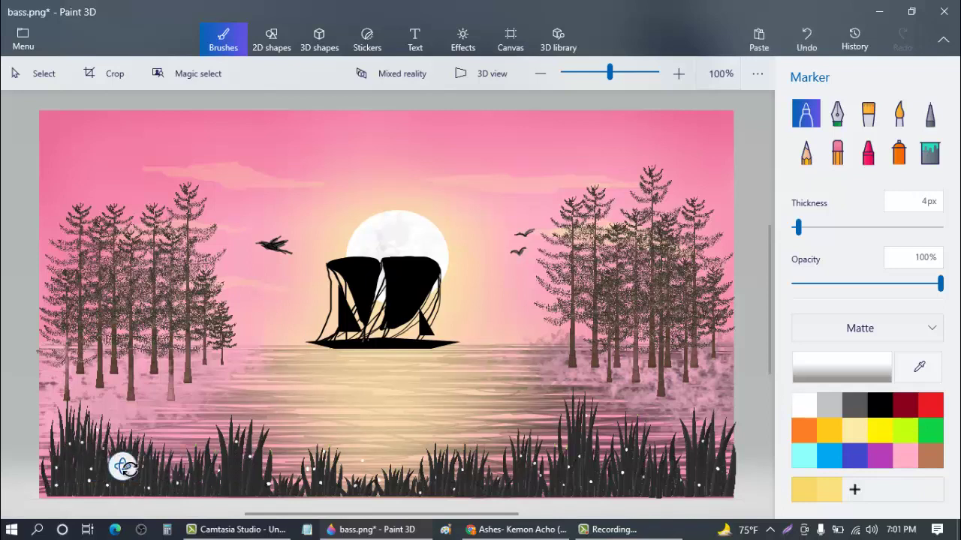
{"action": "left_click", "coordinate": [227, 486]}
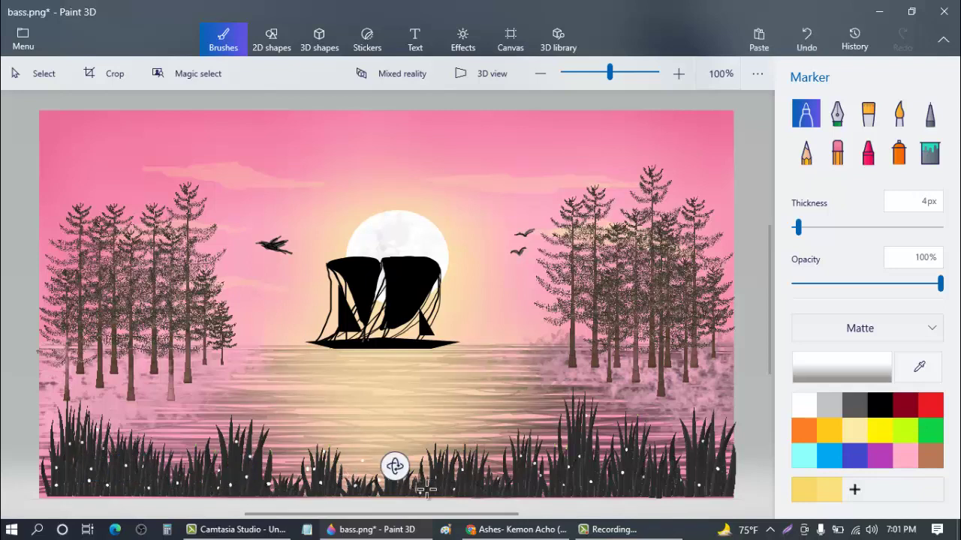
Step: Add a few more white specks to the tall grass clumps at both ends of the row
{"action": "left_click", "coordinate": [581, 440]}
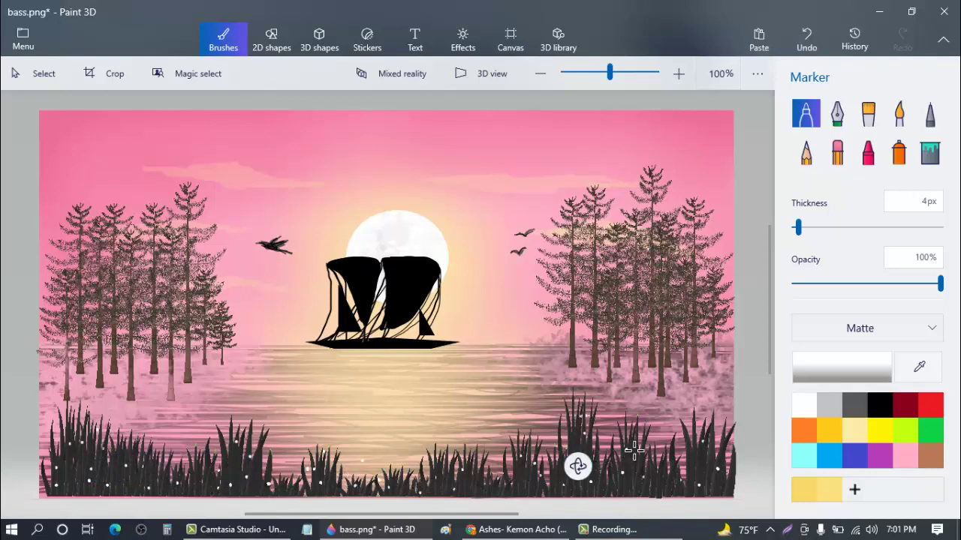
{"action": "left_click", "coordinate": [696, 465]}
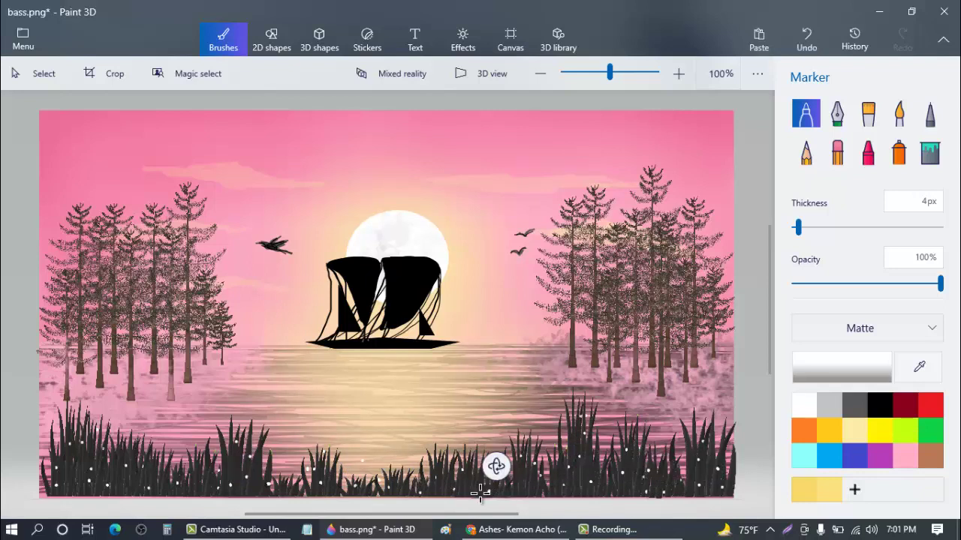
{"action": "left_click", "coordinate": [134, 463]}
{"action": "left_click", "coordinate": [130, 450]}
{"action": "left_click", "coordinate": [76, 414]}
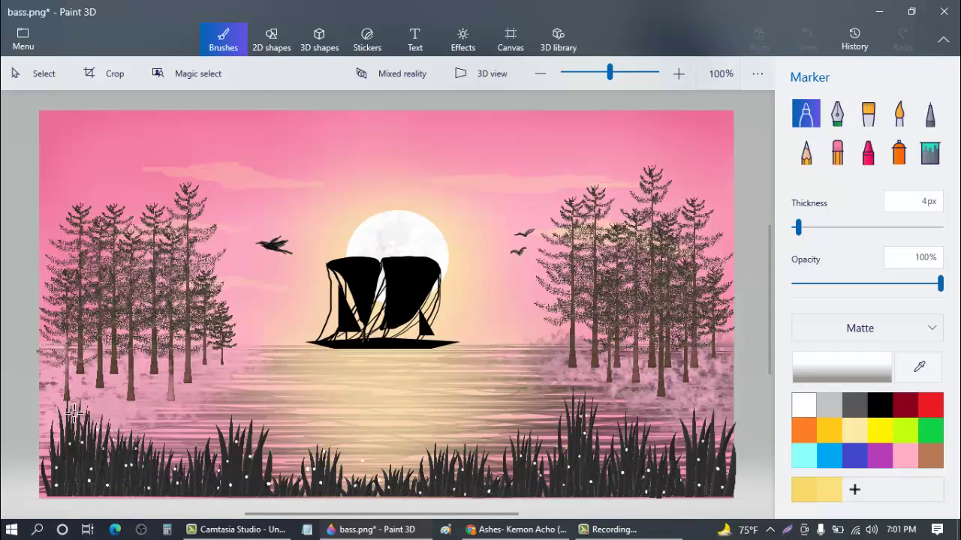
{"action": "left_click", "coordinate": [256, 471]}
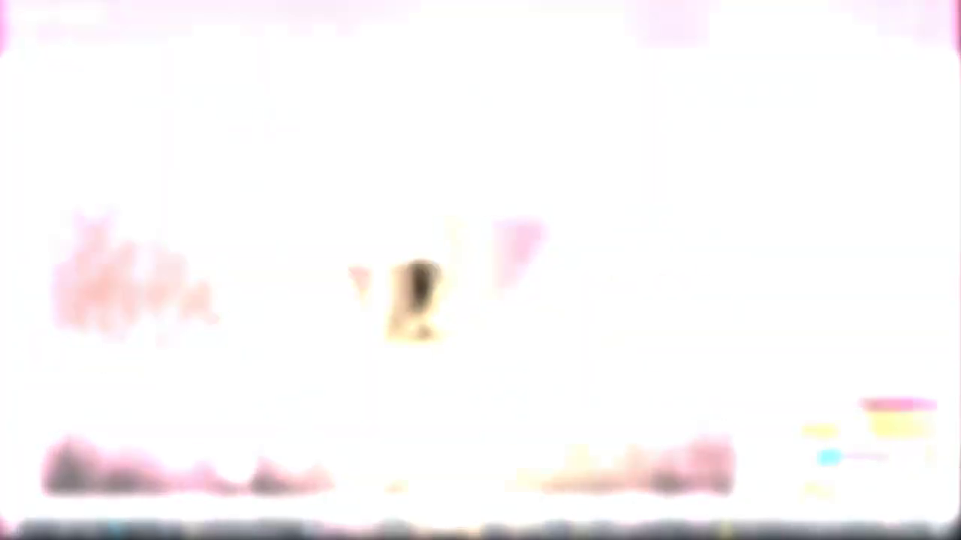